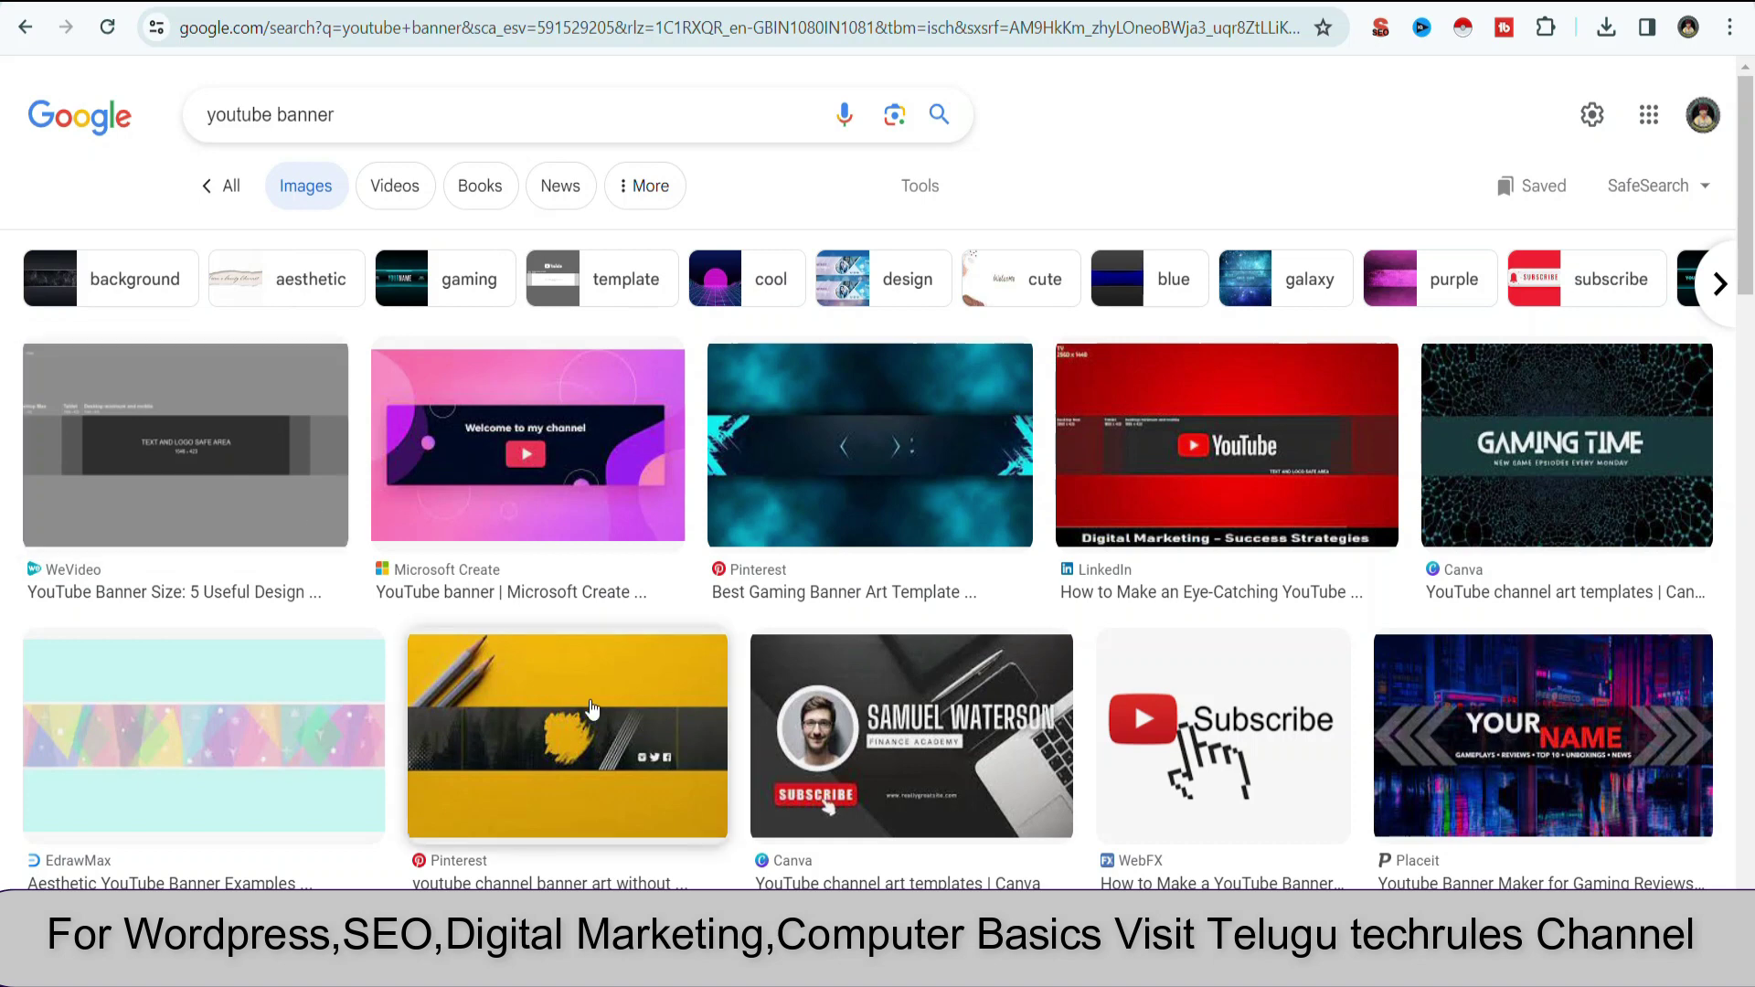
Scroll through the Google Images results for 'youtube banner' to gather design ideas
scroll(869, 705, "down", 3)
scroll(939, 580, "down", 2)
scroll(955, 578, "down", 5)
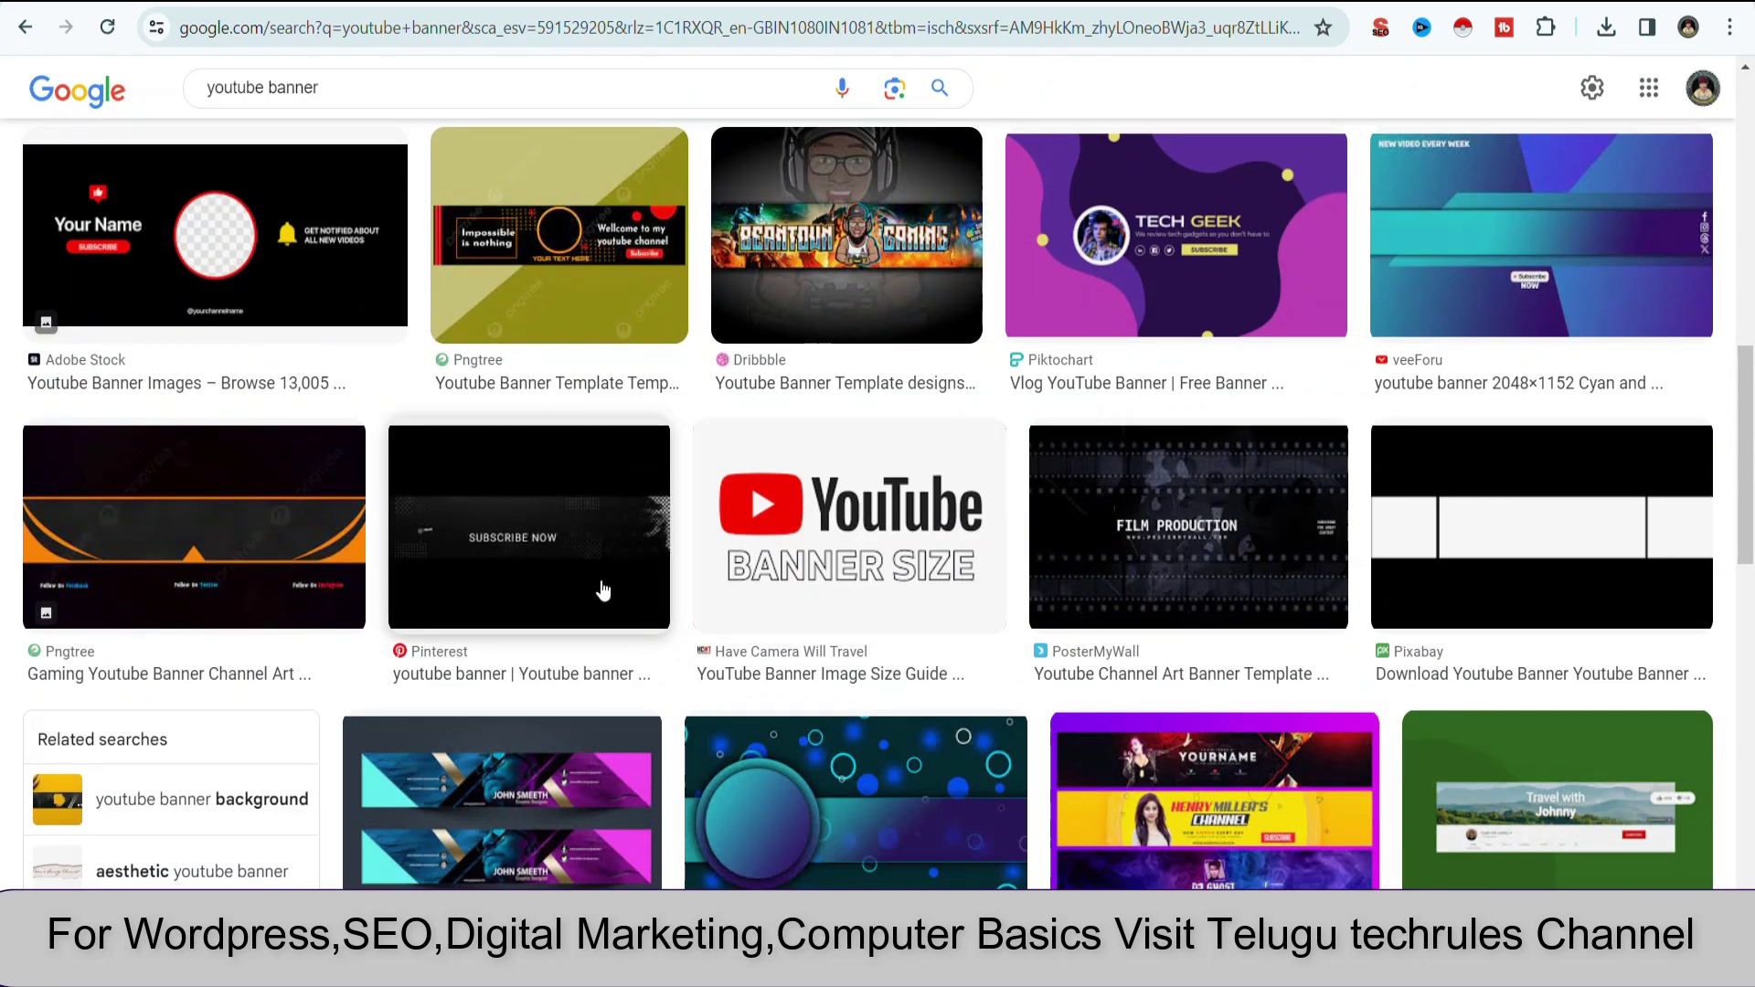
scroll(604, 589, "up", 4)
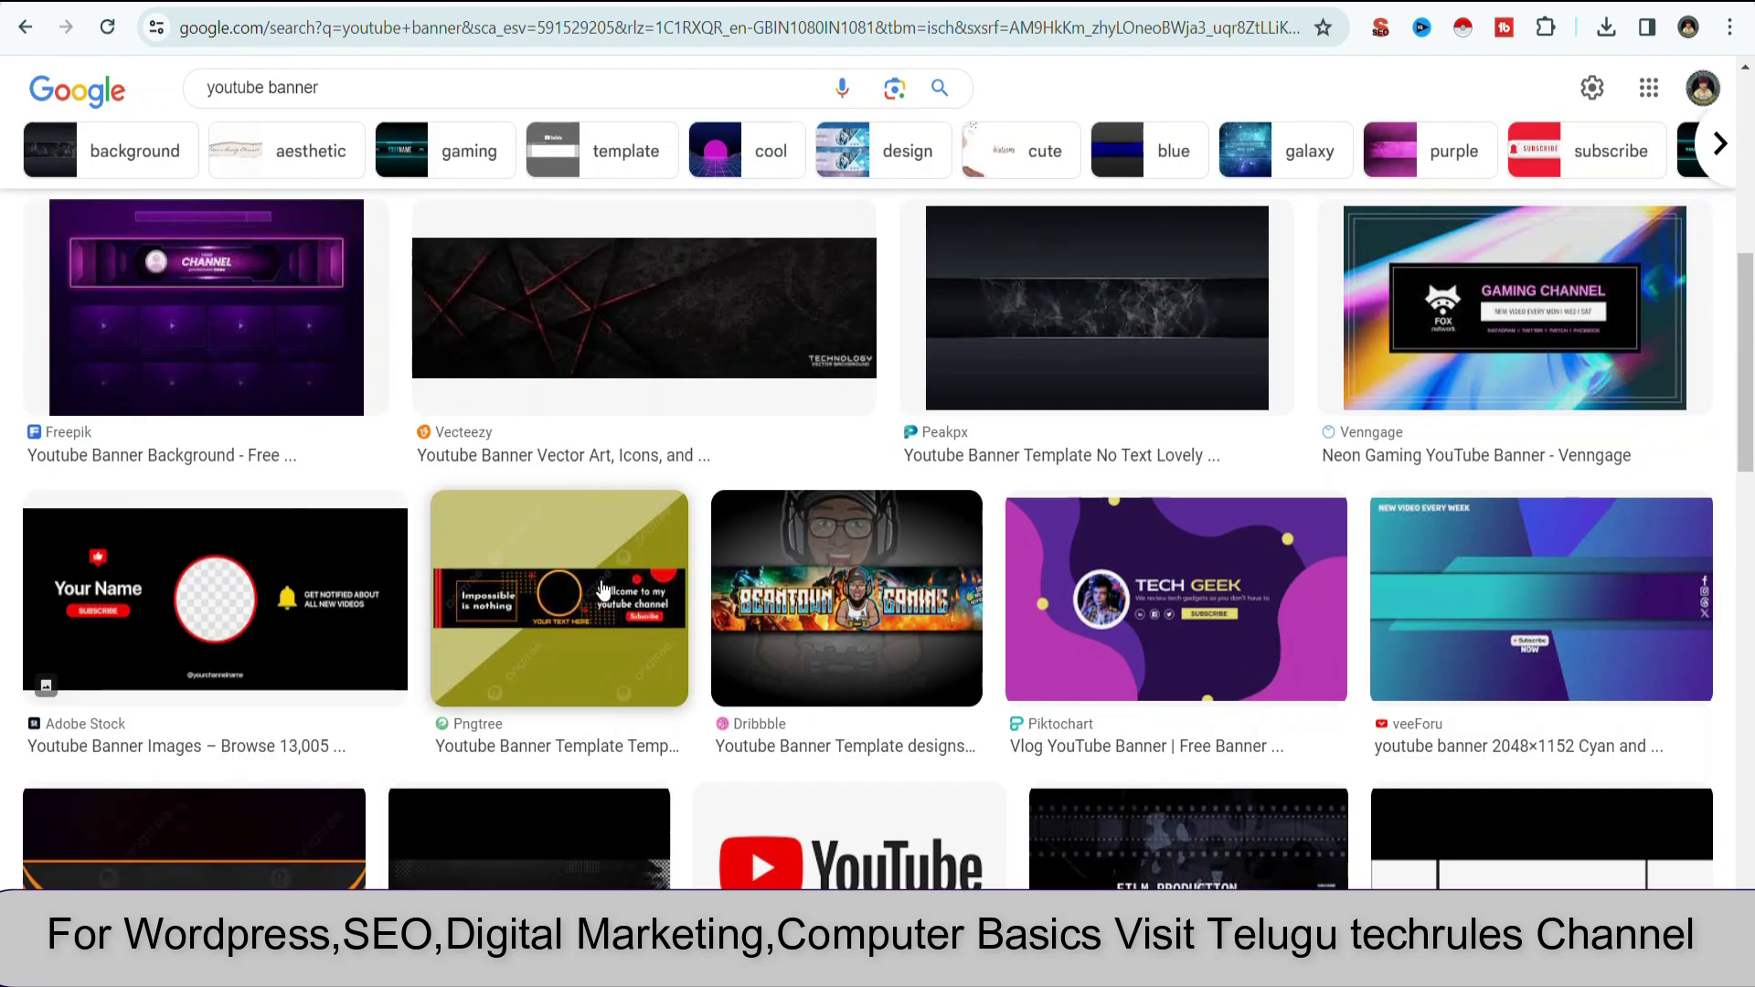
scroll(604, 590, "up", 3)
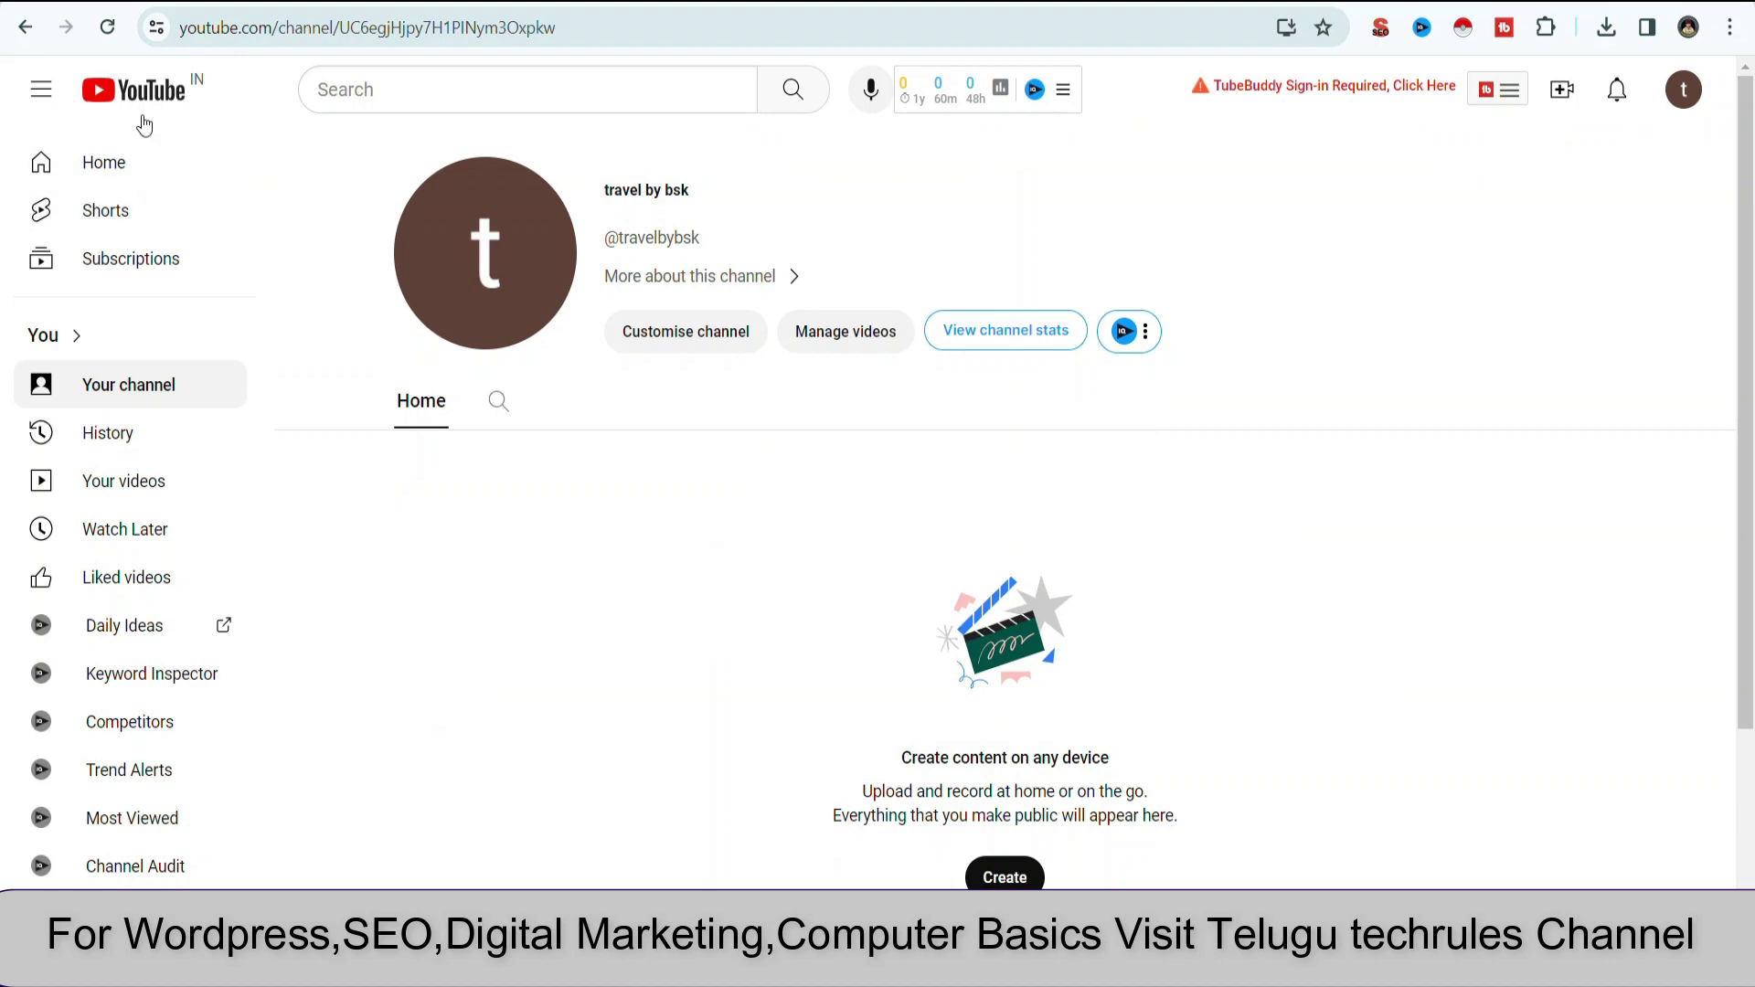
Search YouTube for 'telugu travel' from the YouTube home page
left_click(152, 103)
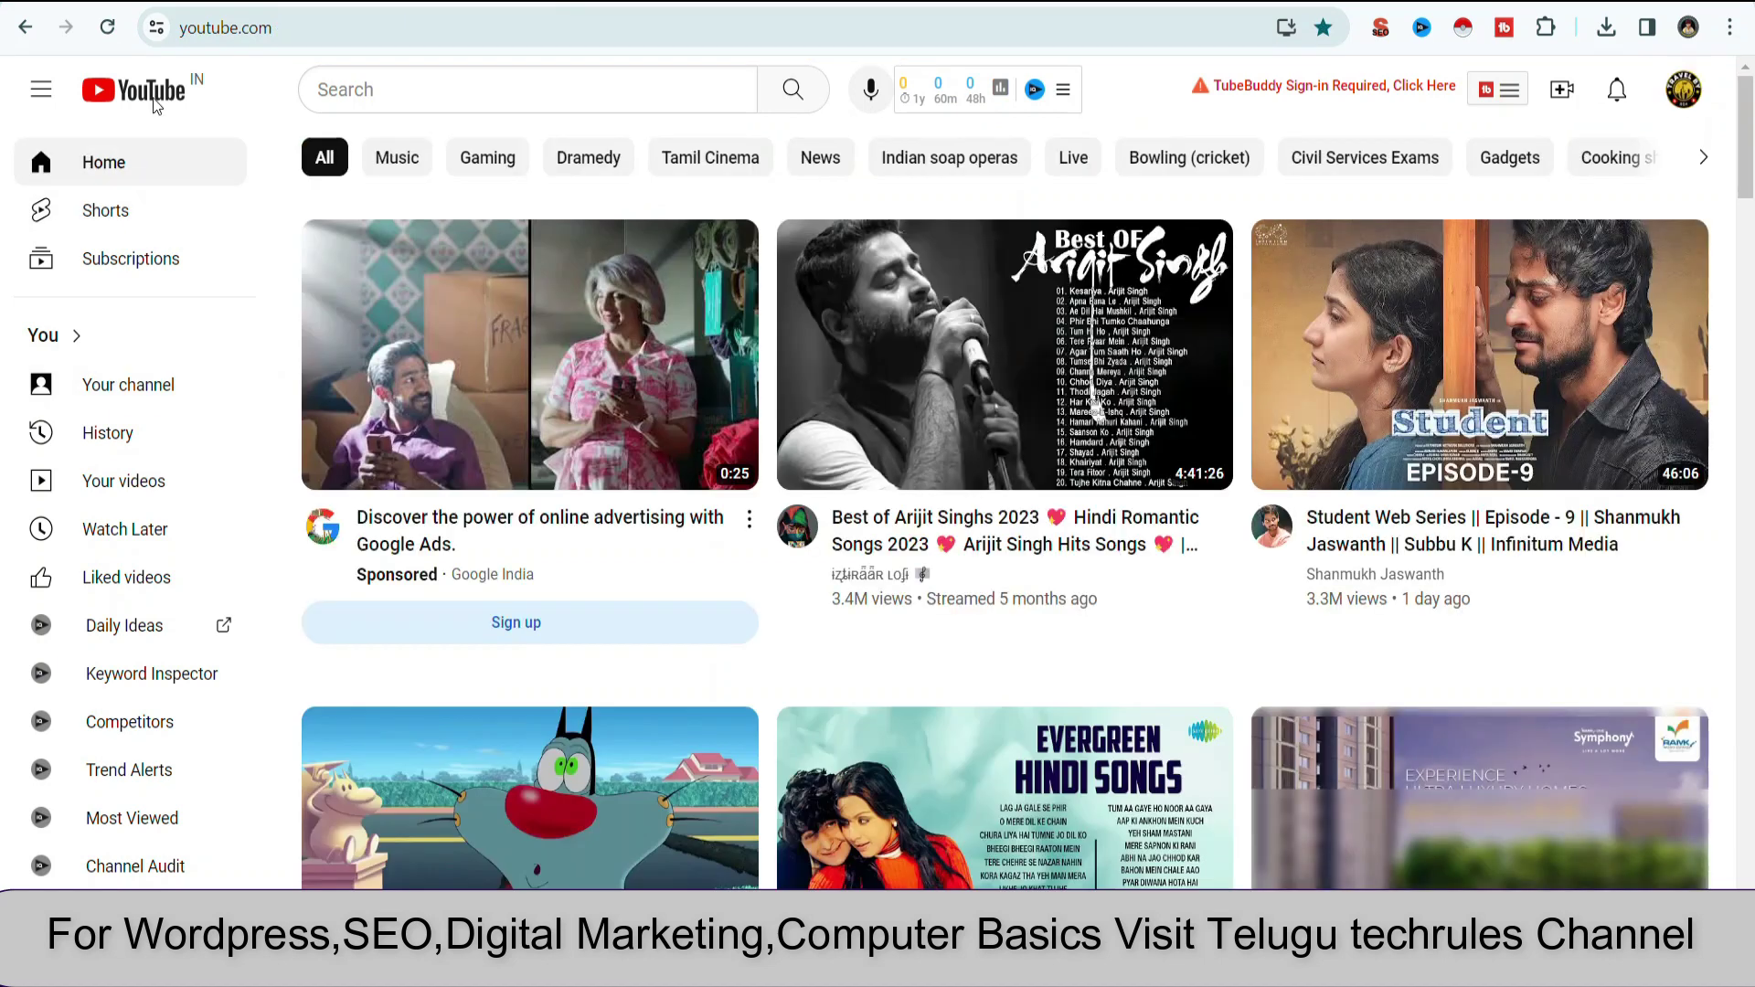
left_click(539, 95)
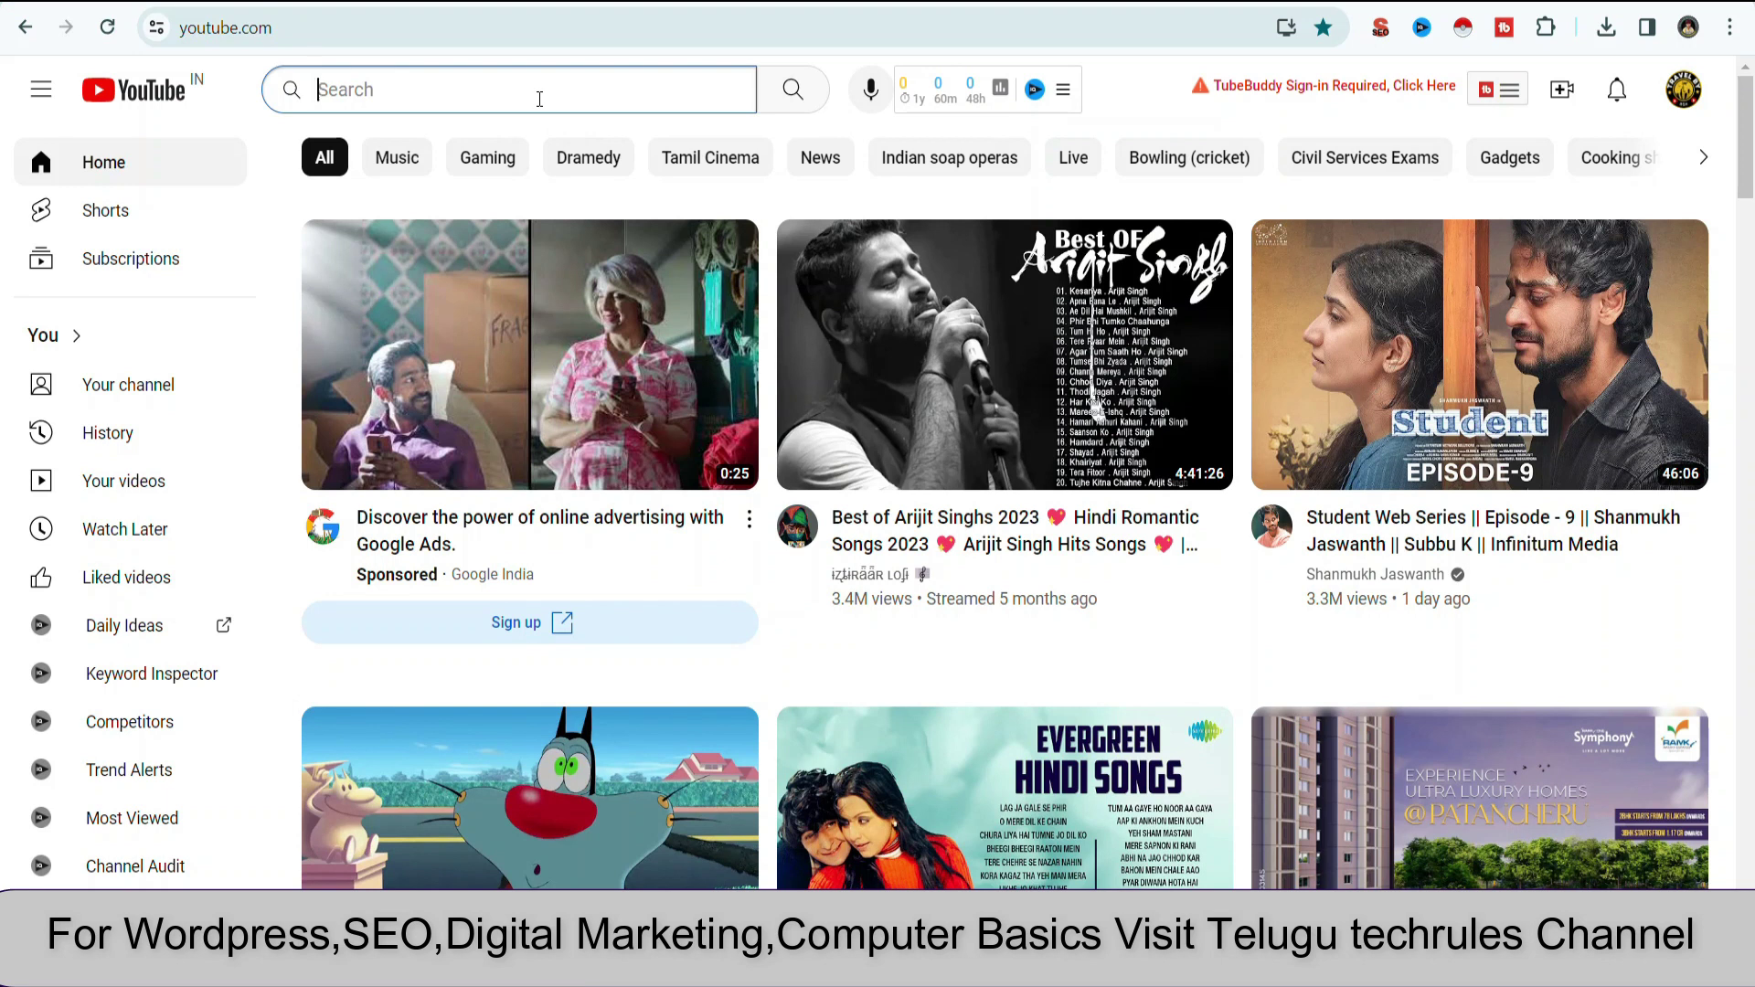
type("telugu travel")
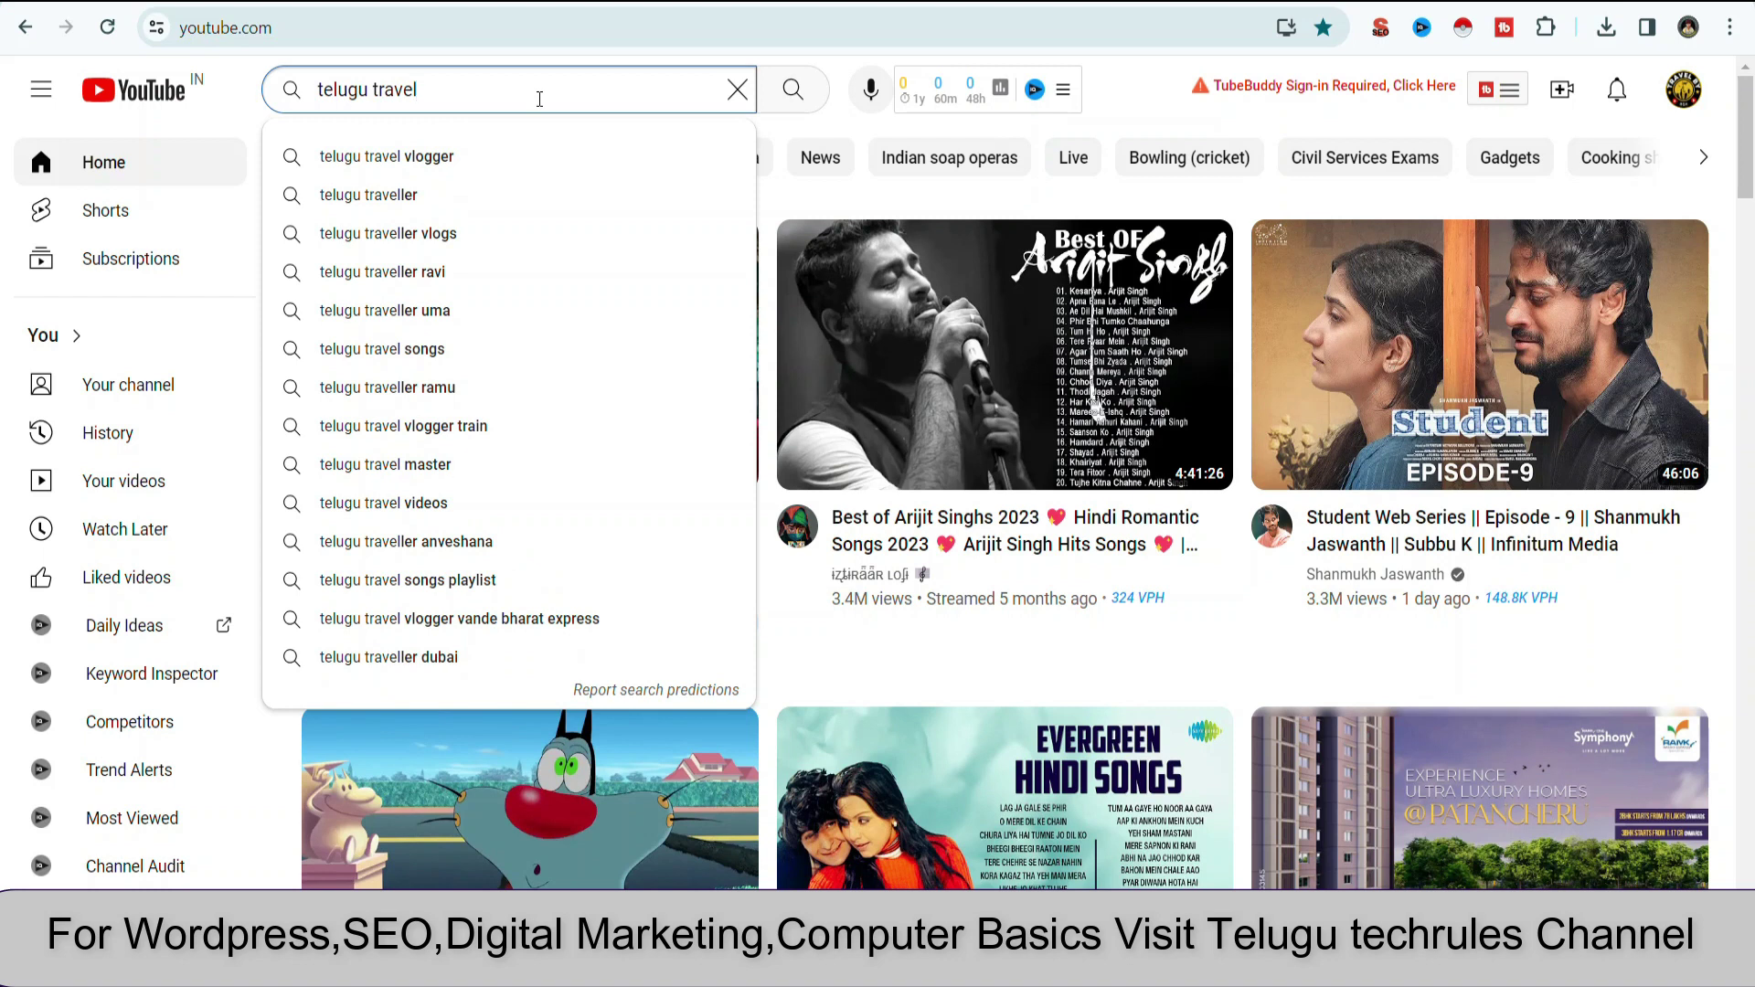
key("Return")
View the Telugu Traveller and Uma Telugu Traveller channel banners
scroll(878, 318, "down", 5)
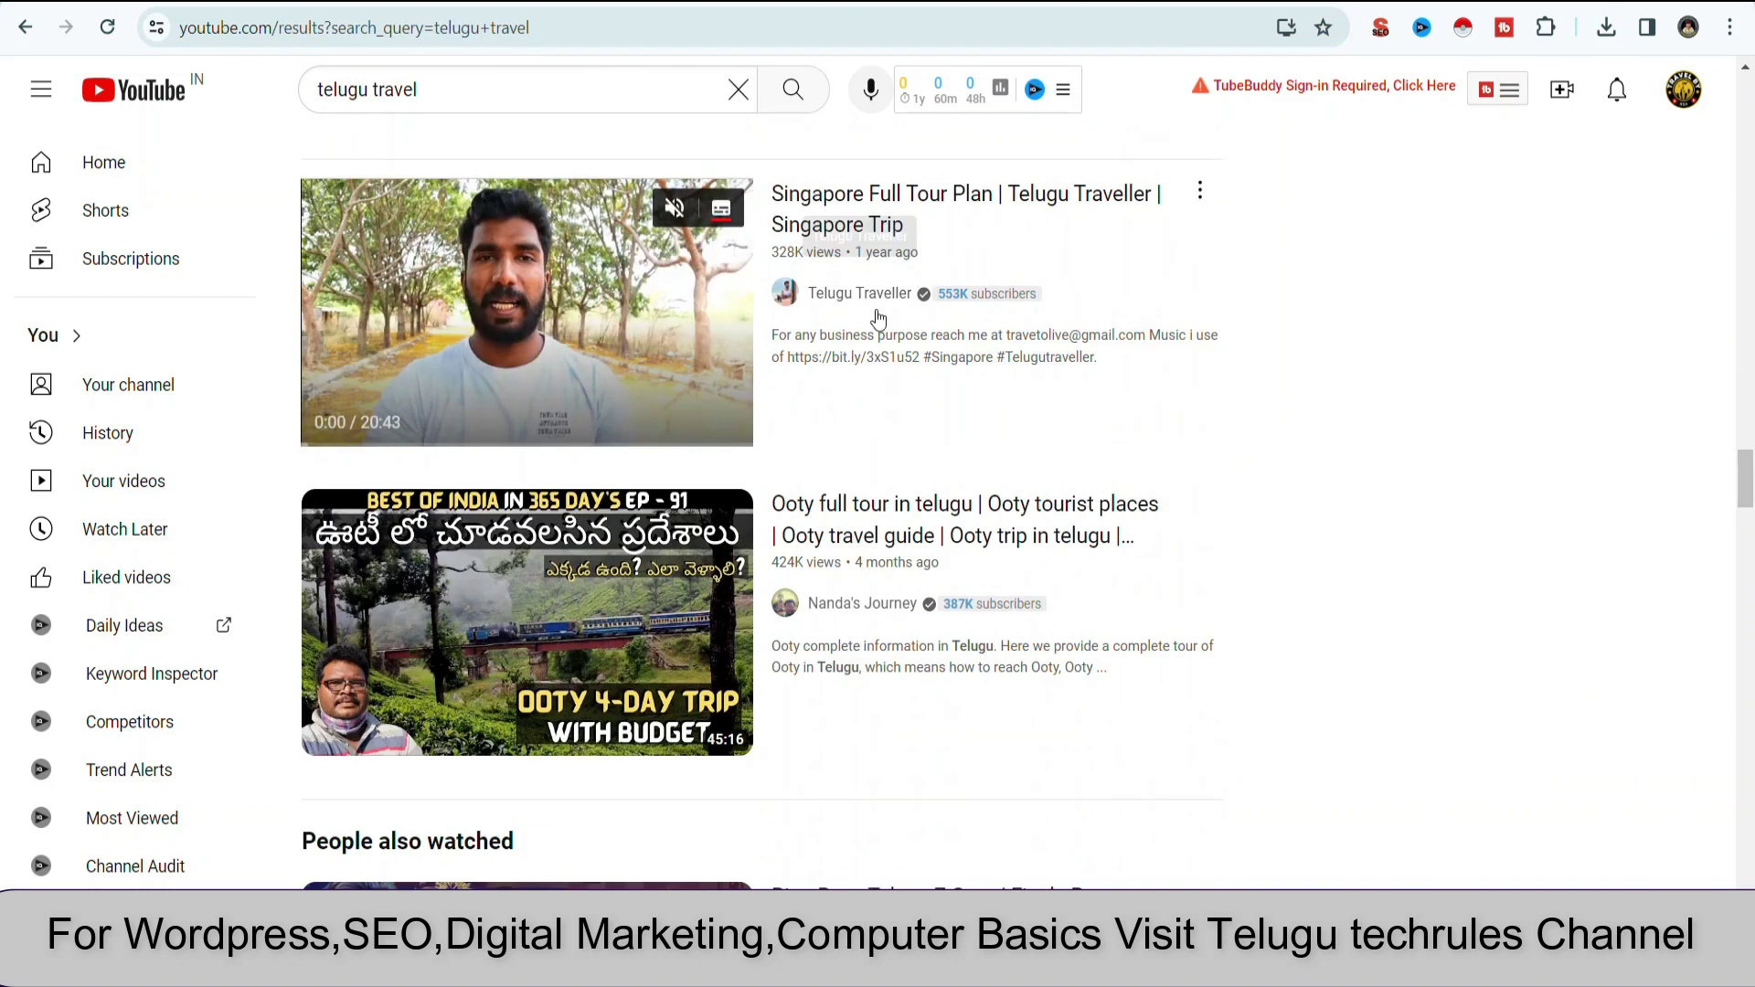
left_click(880, 297)
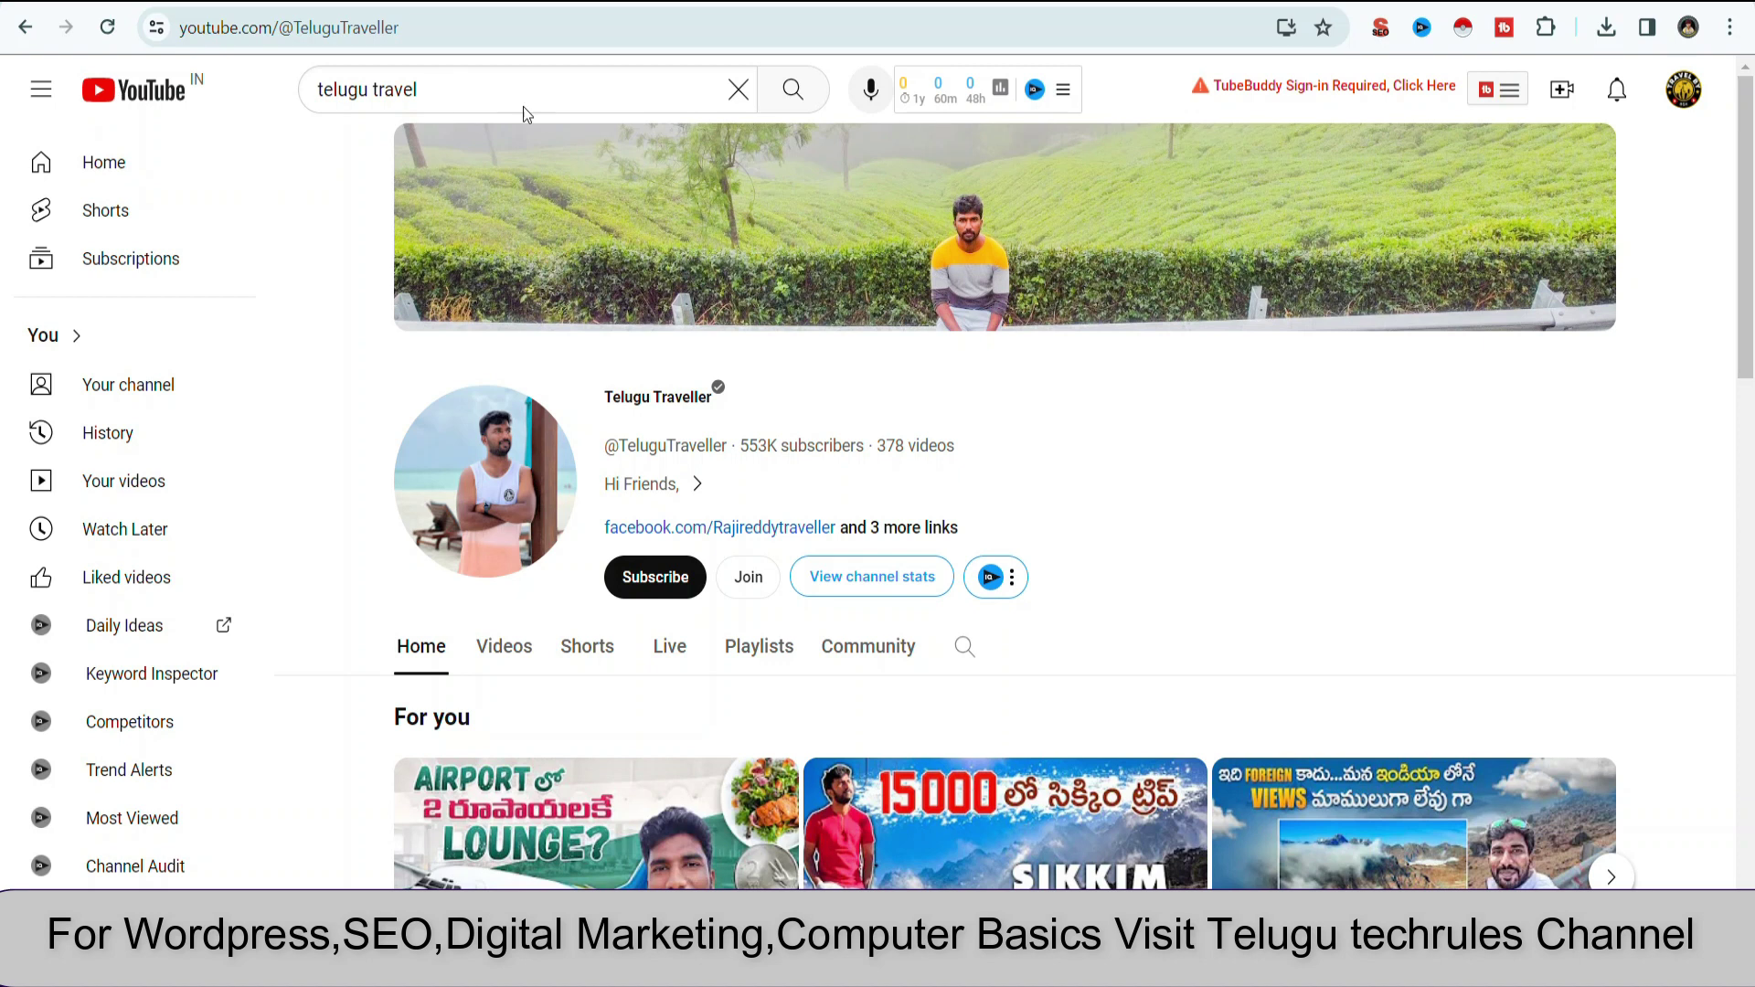
left_click(791, 91)
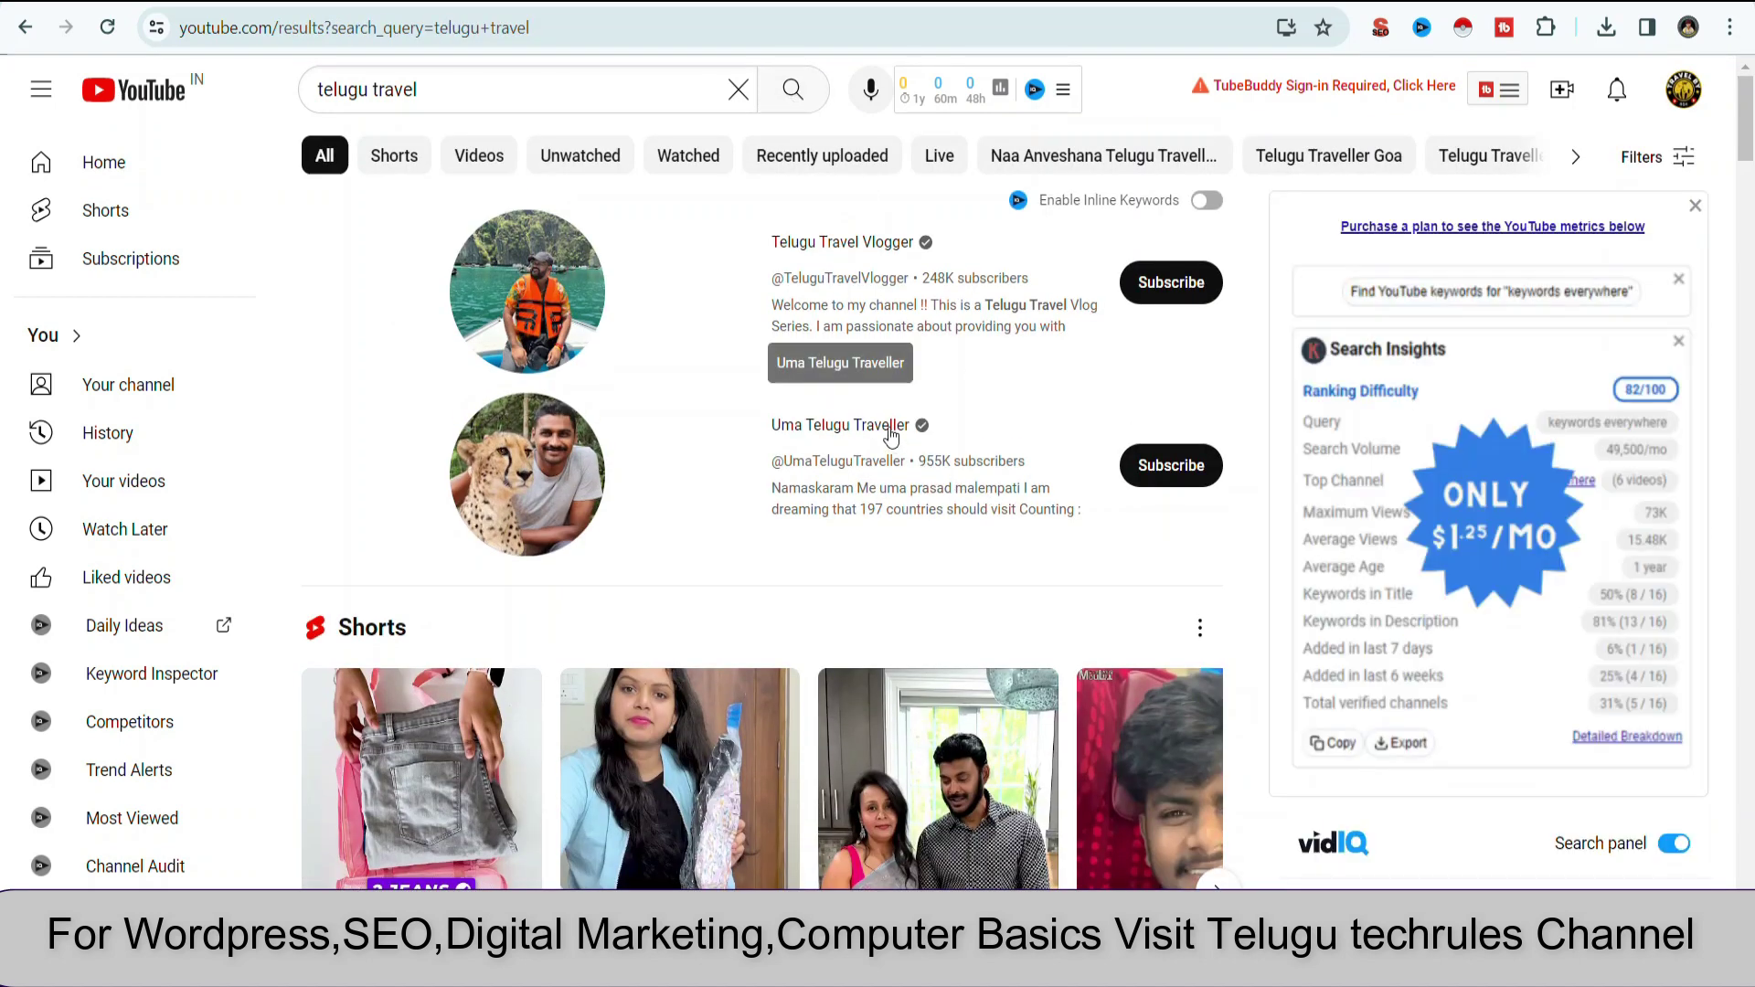
left_click(850, 426)
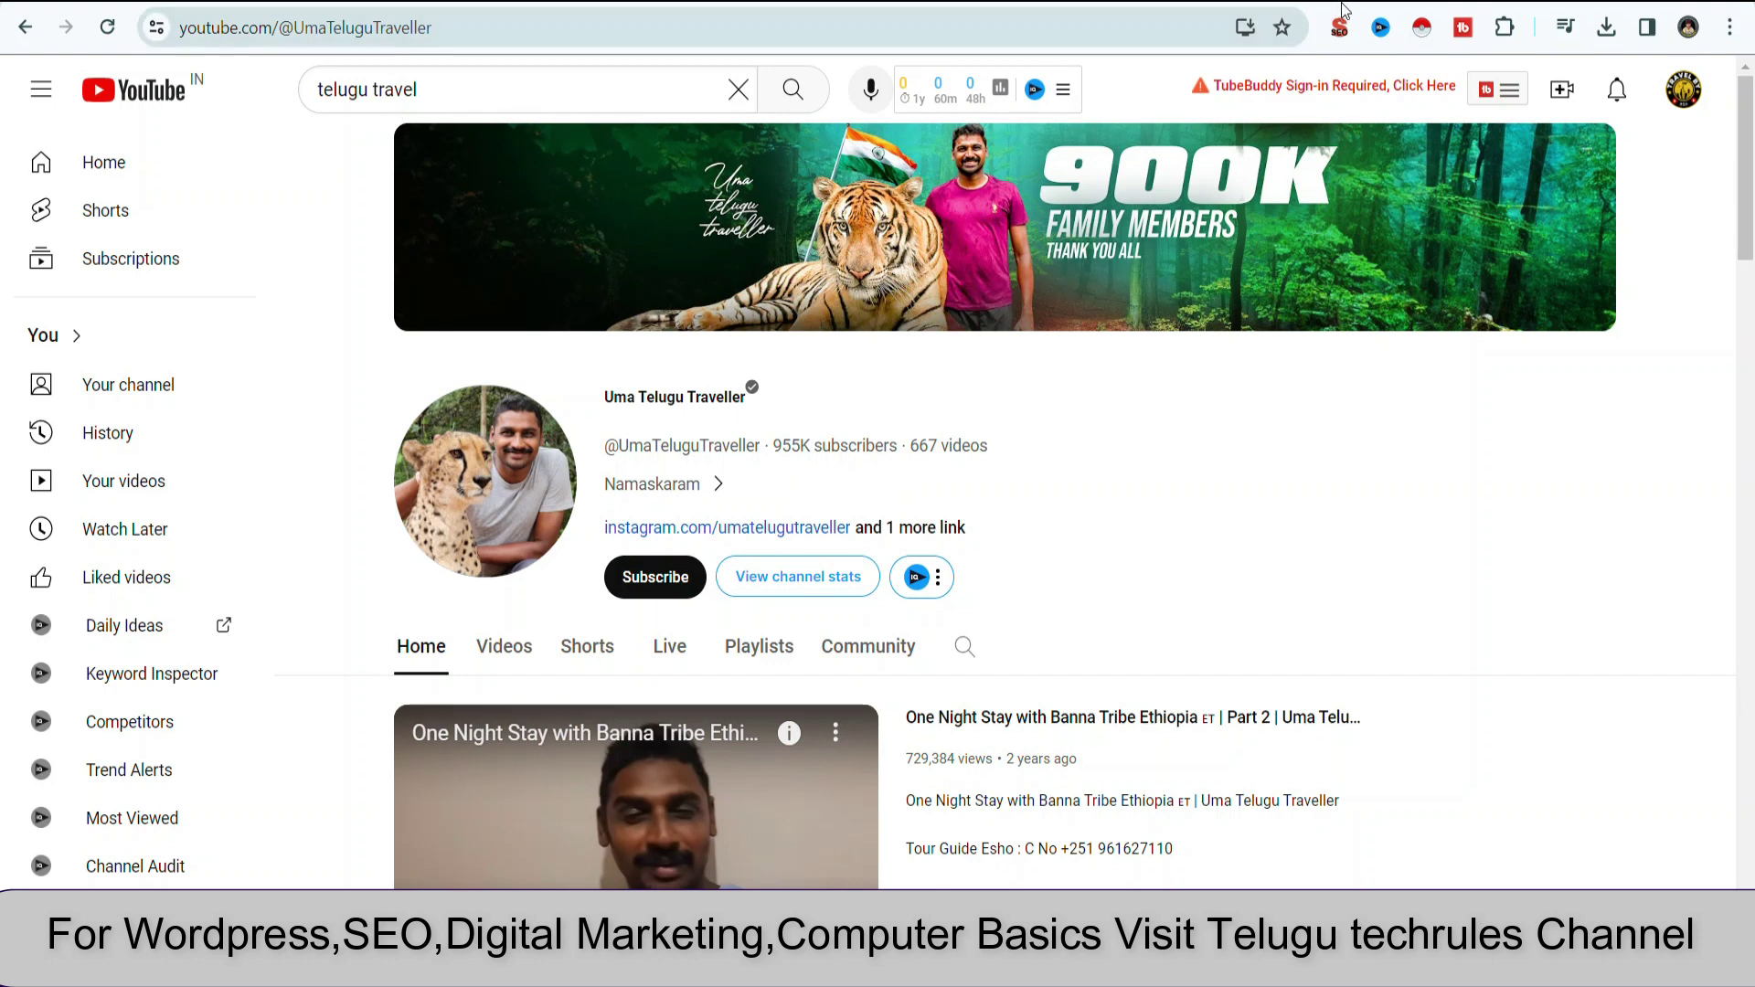
left_click(817, 107)
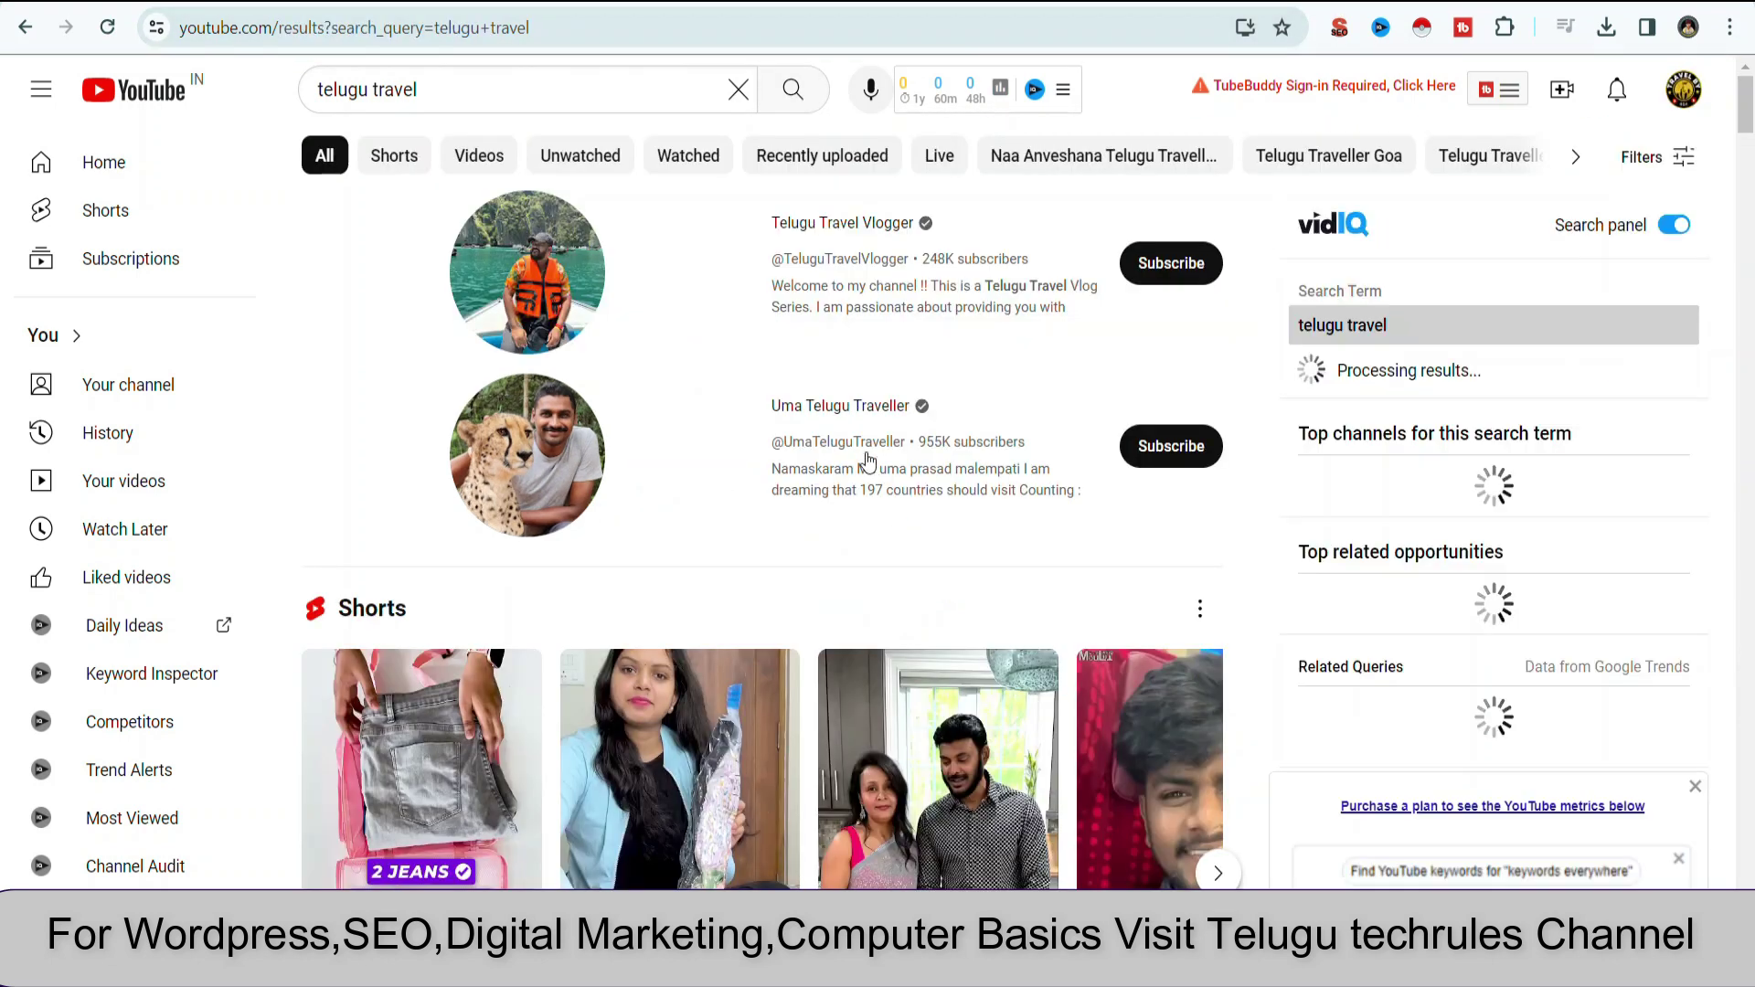
Scroll the telugu travel results and open a travel bag Short
scroll(766, 380, "down", 5)
scroll(770, 387, "down", 4)
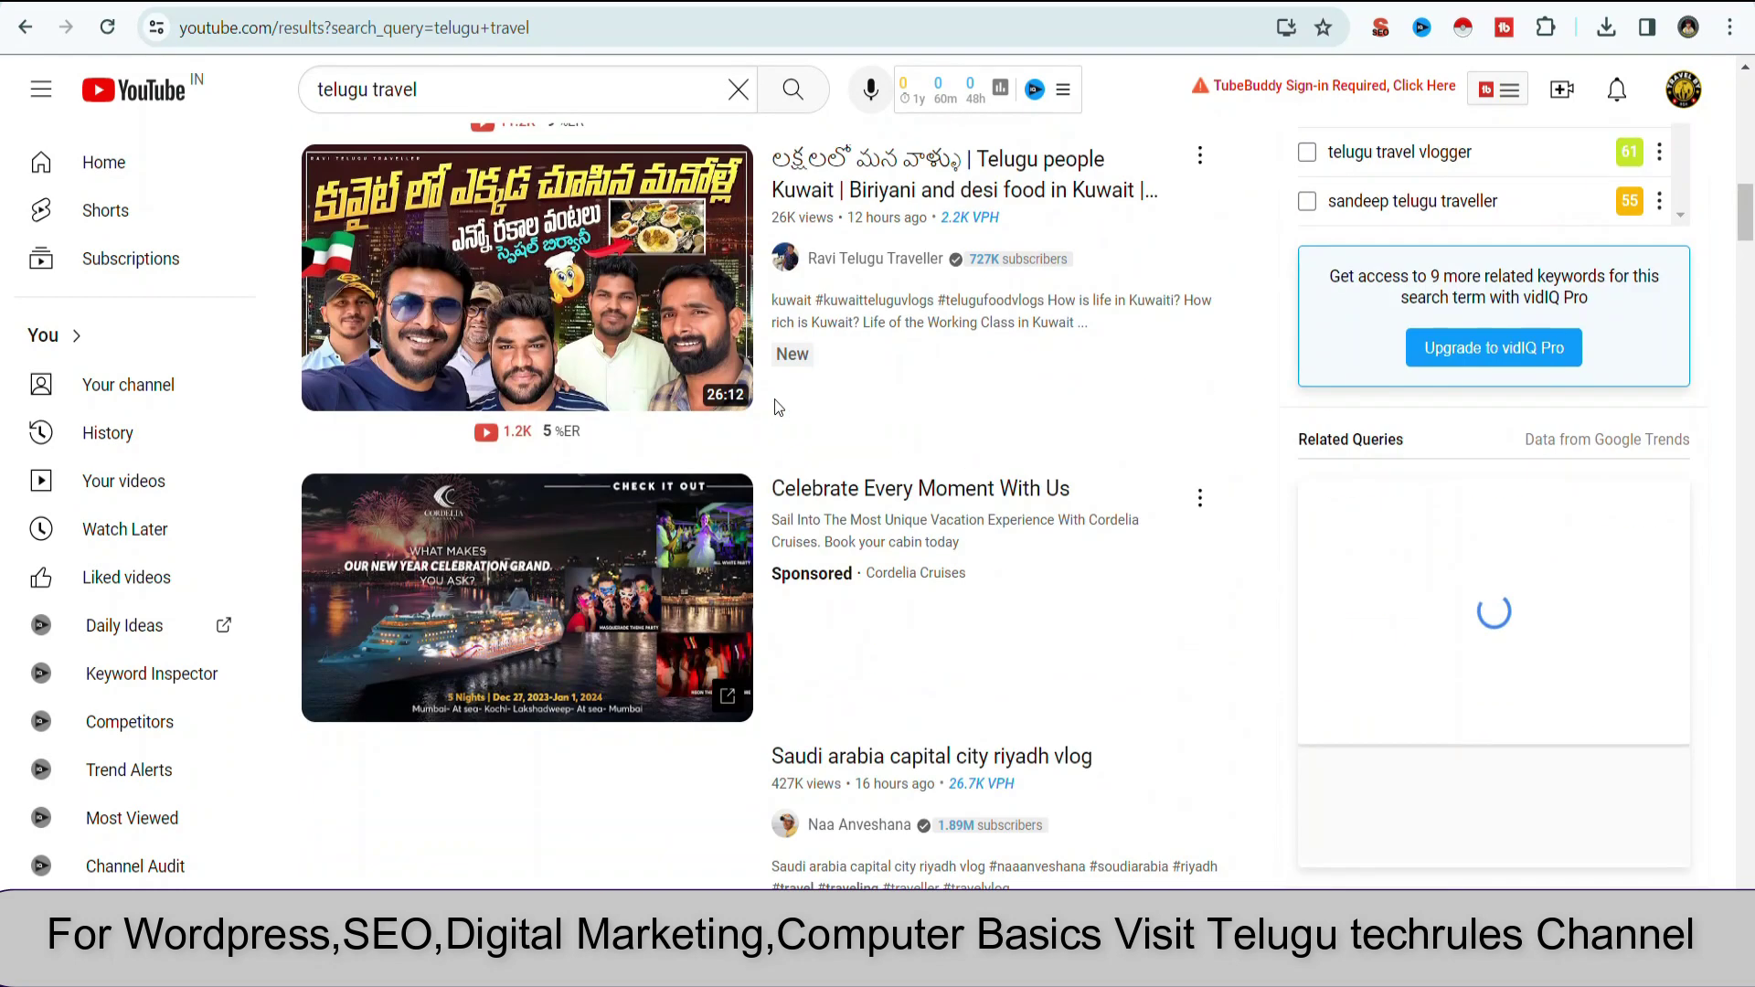
scroll(795, 429, "up", 4)
scroll(828, 493, "up", 4)
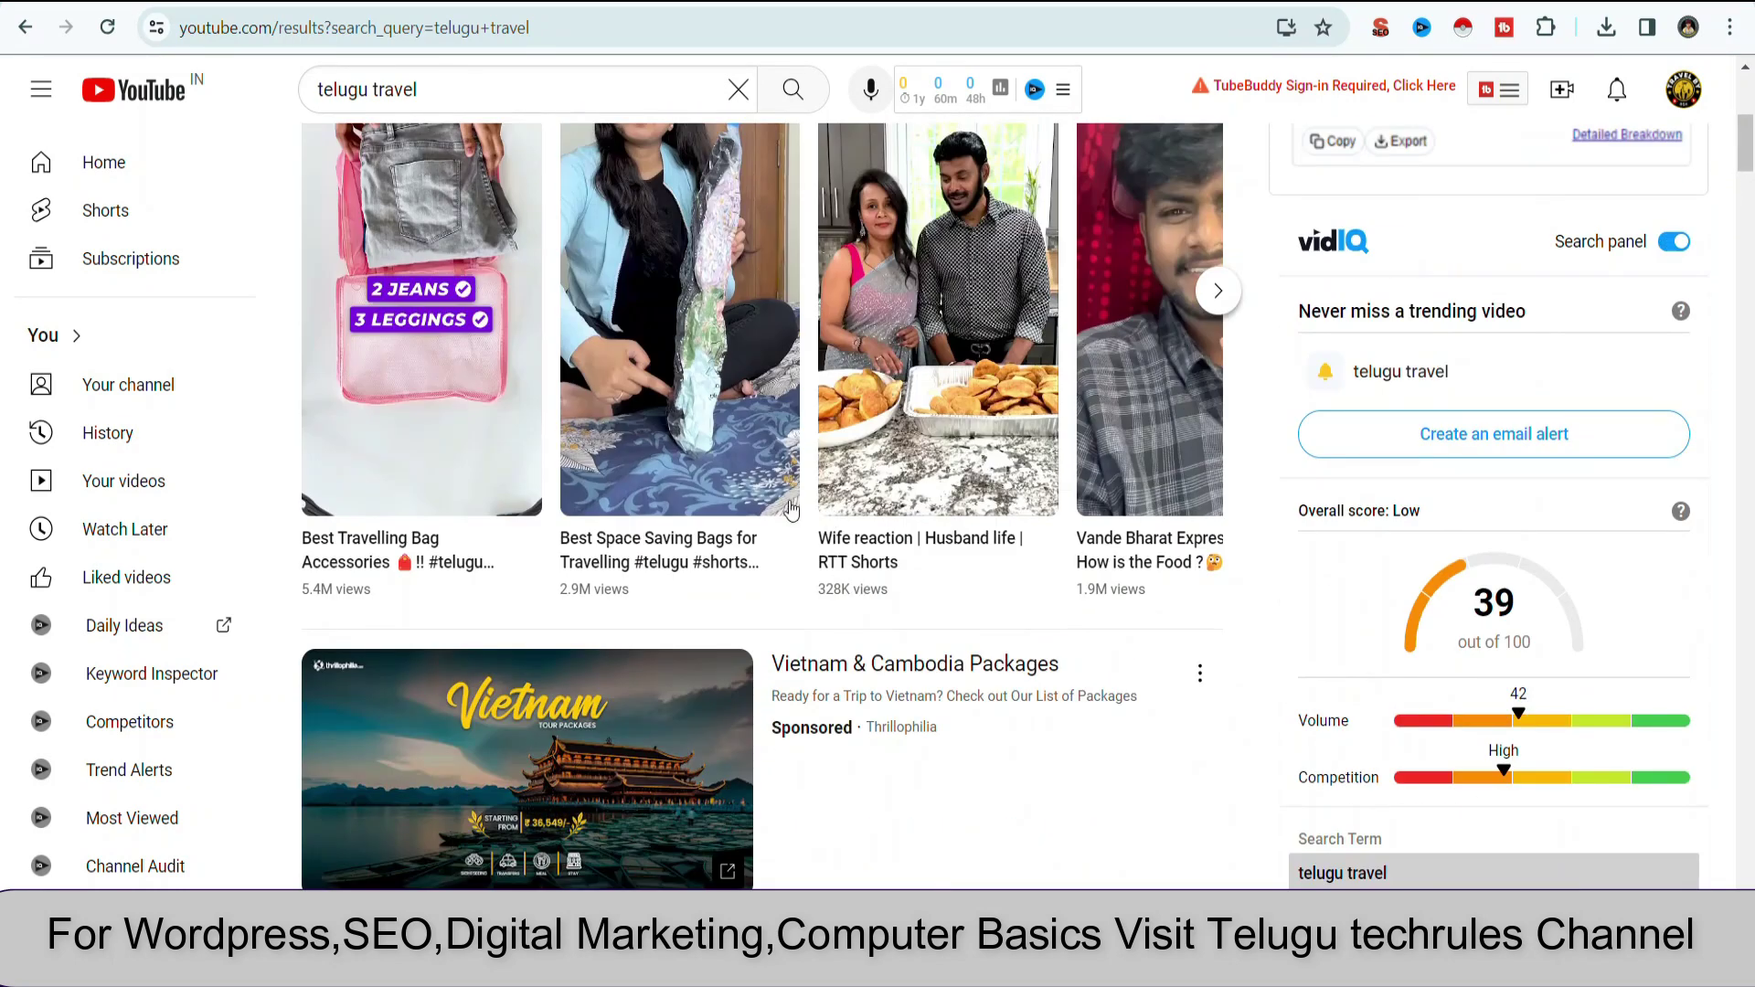
left_click(664, 563)
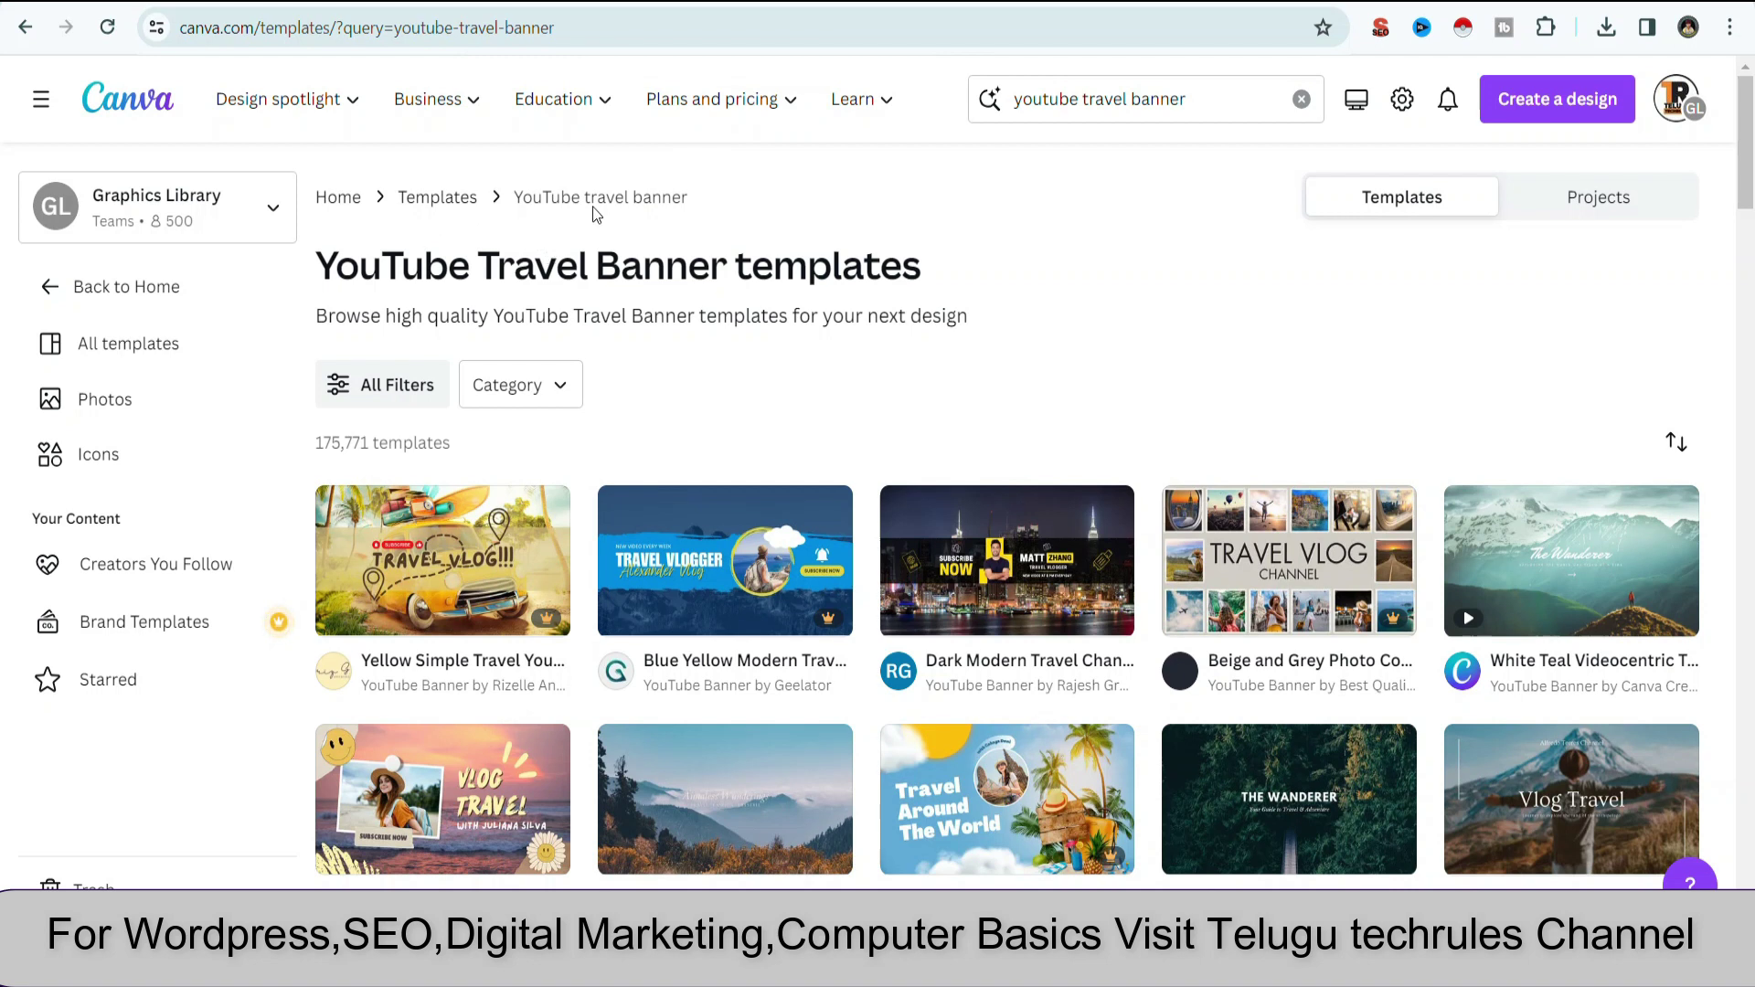
Browse the travel banner templates and start editing Blue Yellow Modern Travel Vlogger
scroll(870, 430, "down", 5)
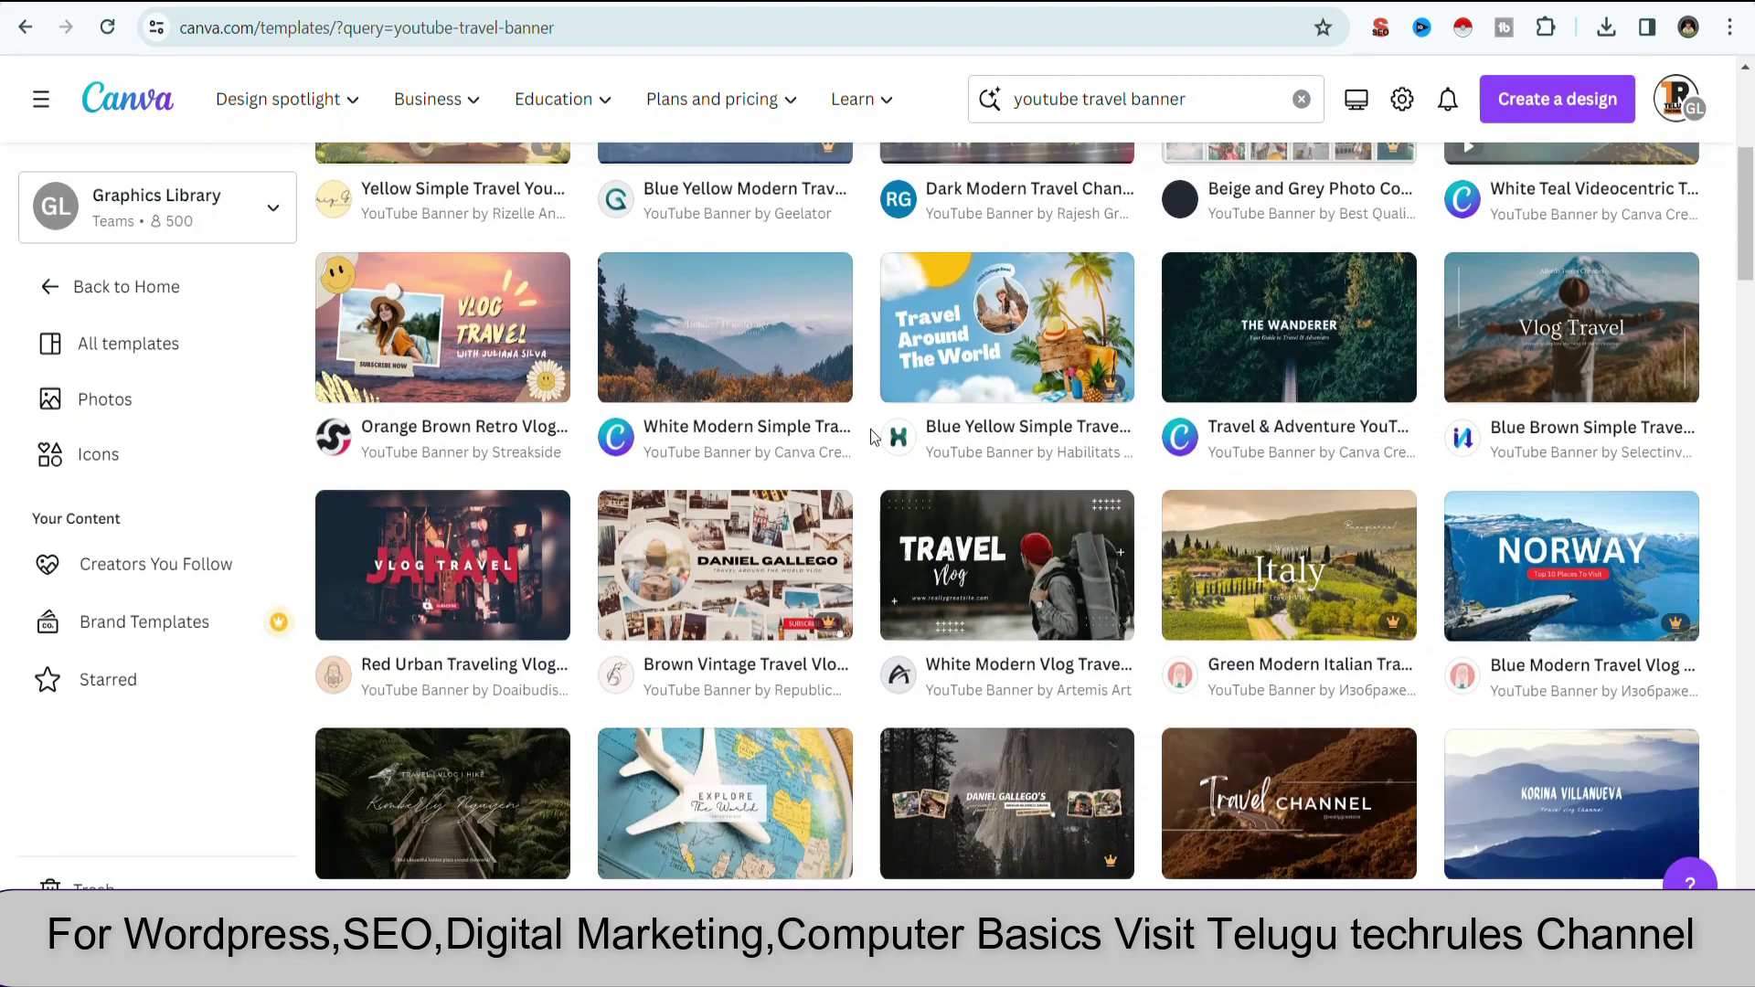
scroll(870, 430, "down", 2)
scroll(871, 429, "down", 5)
scroll(871, 430, "down", 7)
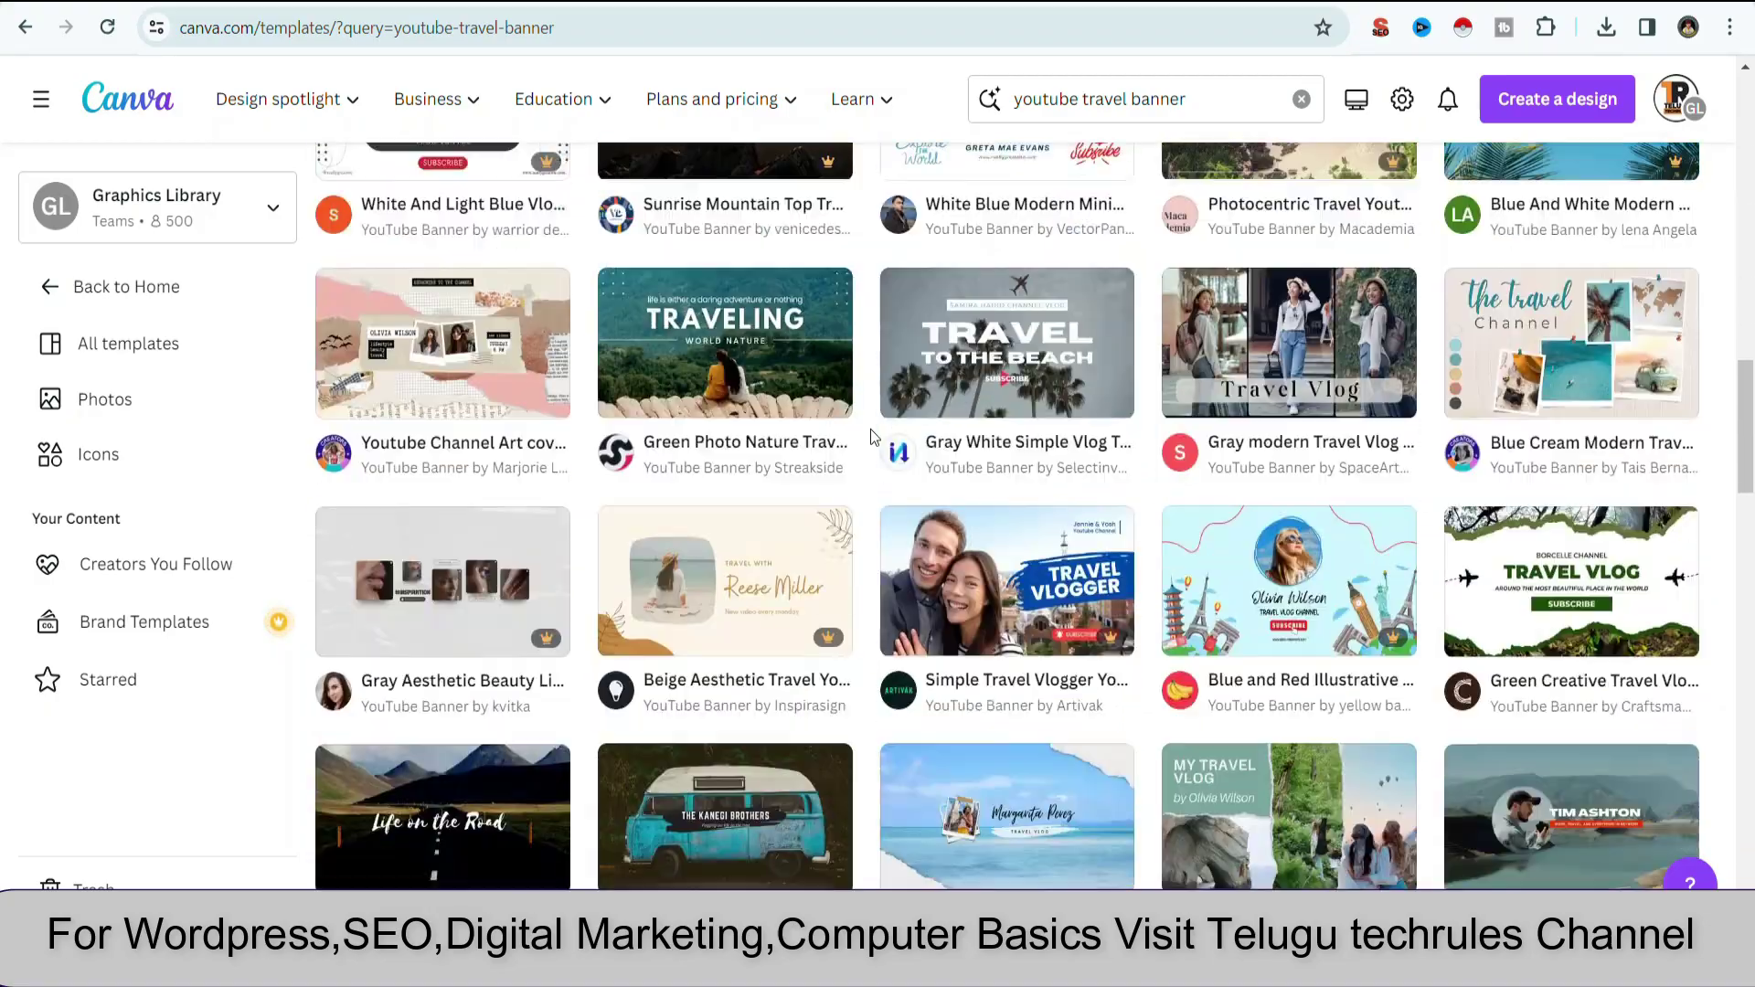
scroll(871, 430, "down", 5)
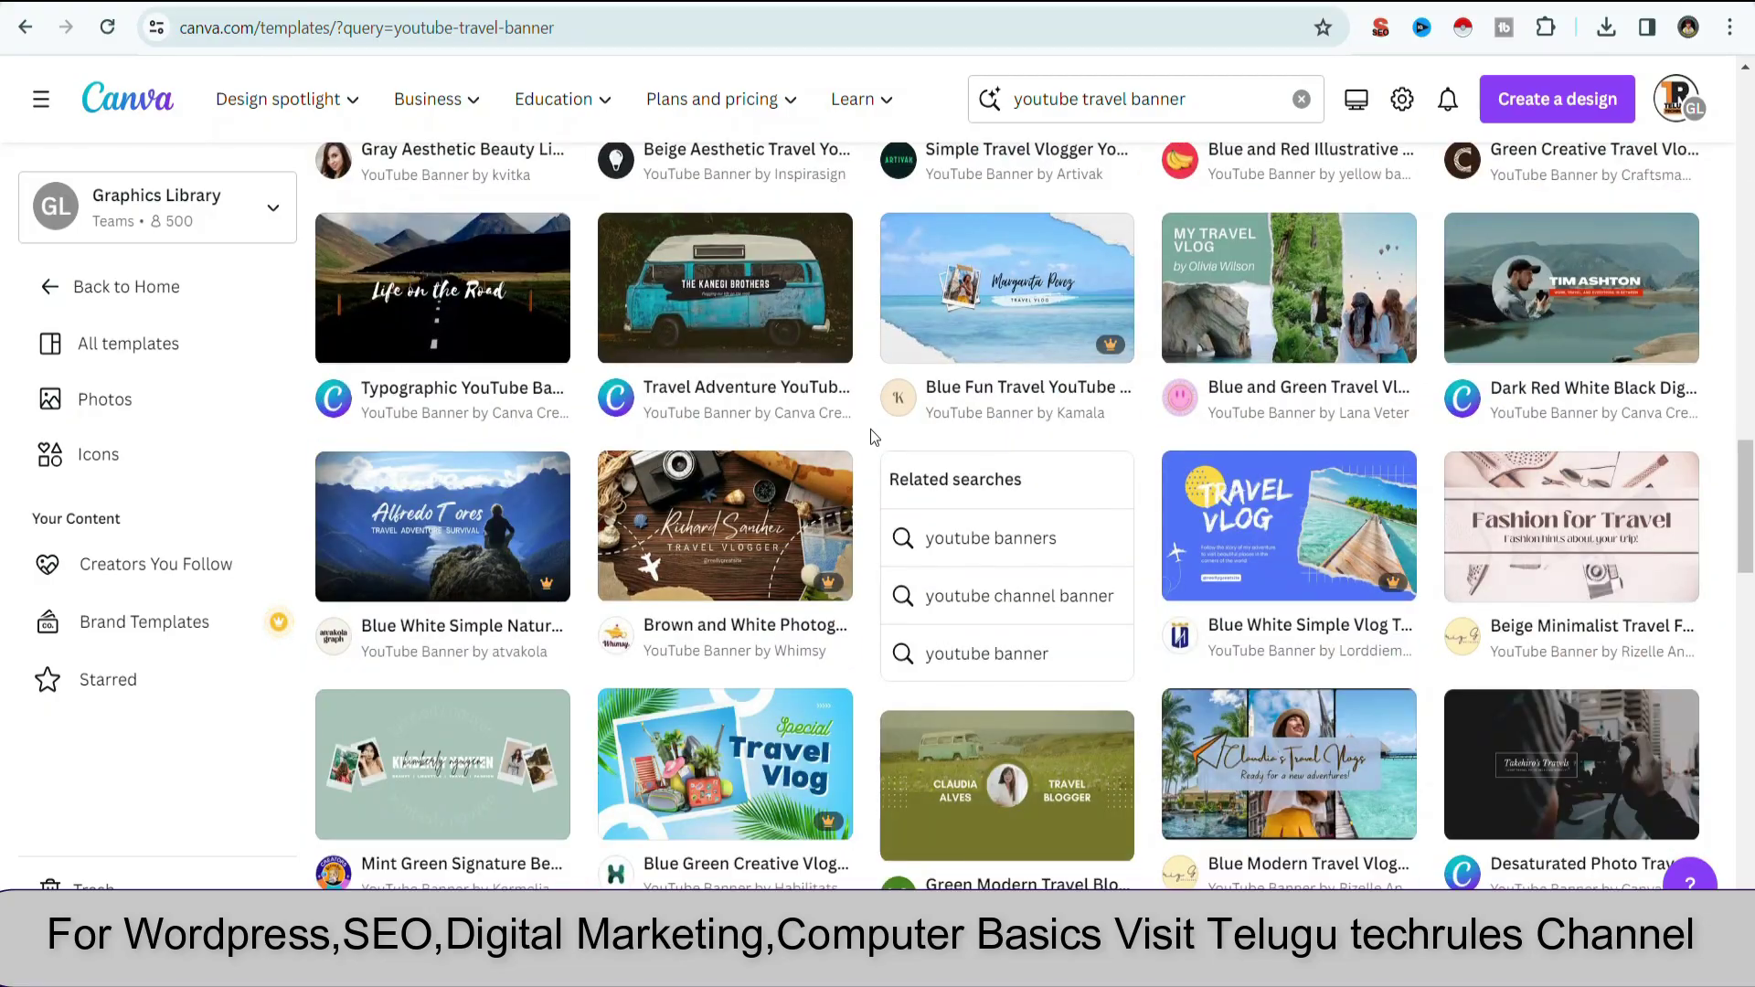
scroll(871, 430, "up", 8)
scroll(870, 430, "up", 7)
scroll(870, 429, "up", 7)
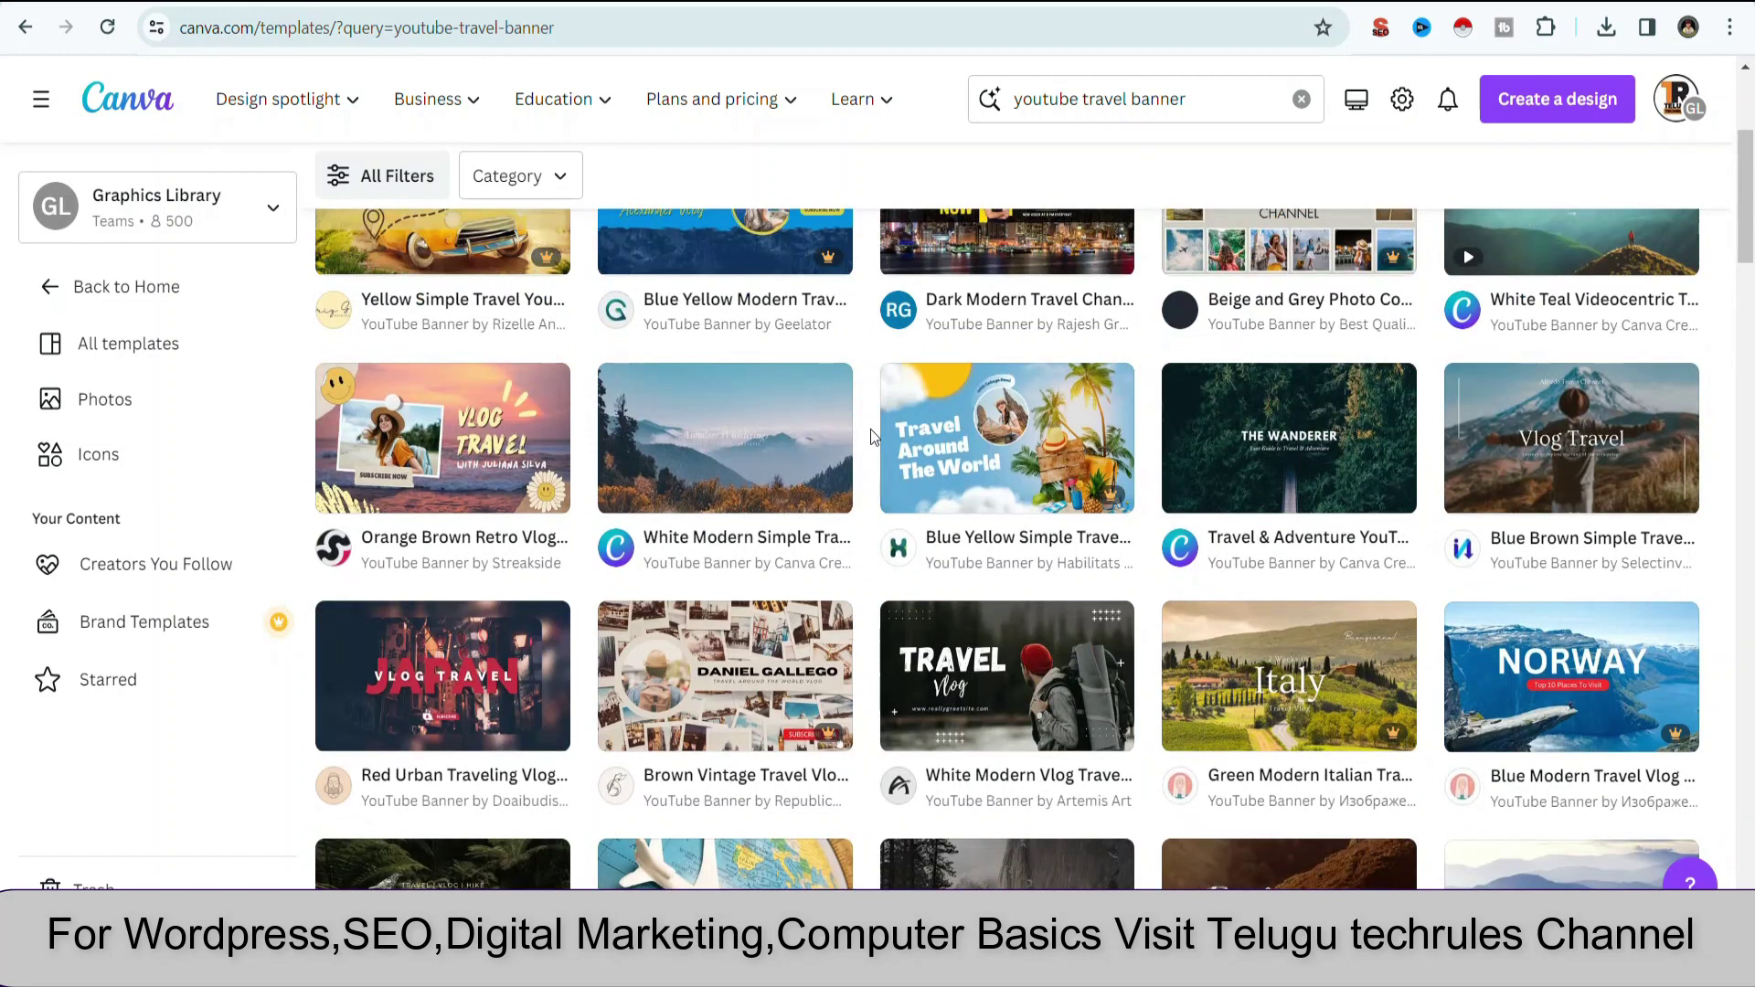
scroll(870, 430, "up", 3)
mouse_move(724, 562)
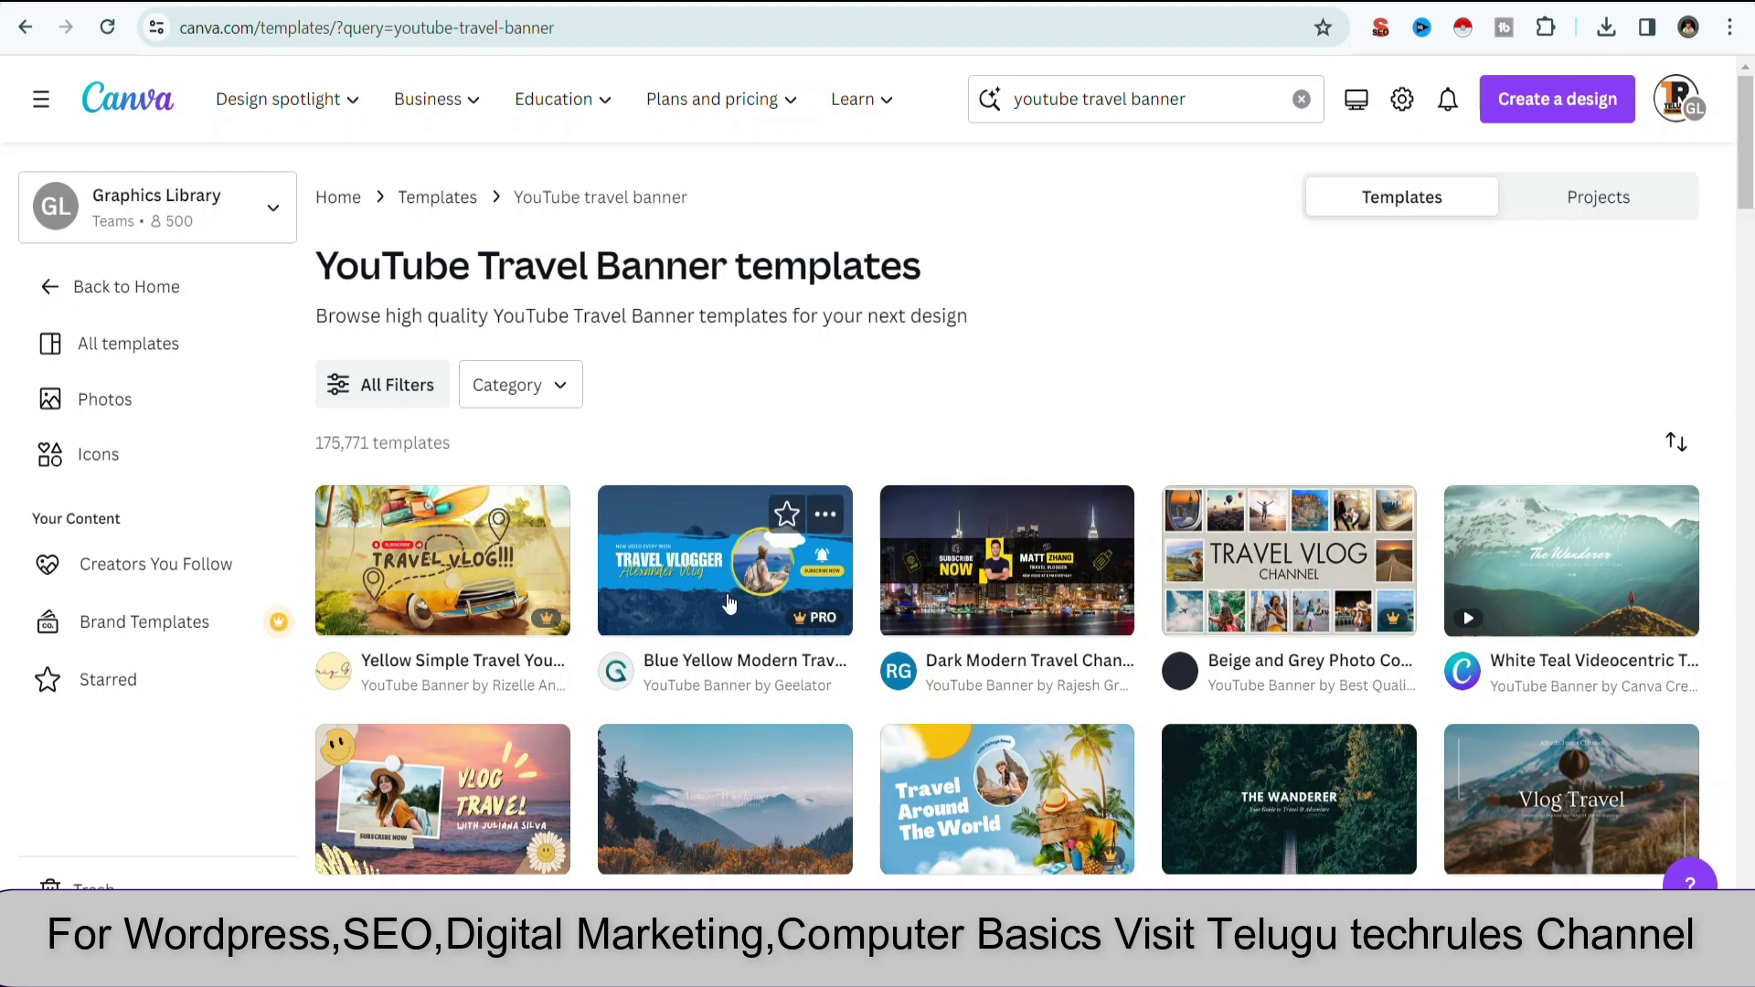
left_click(729, 603)
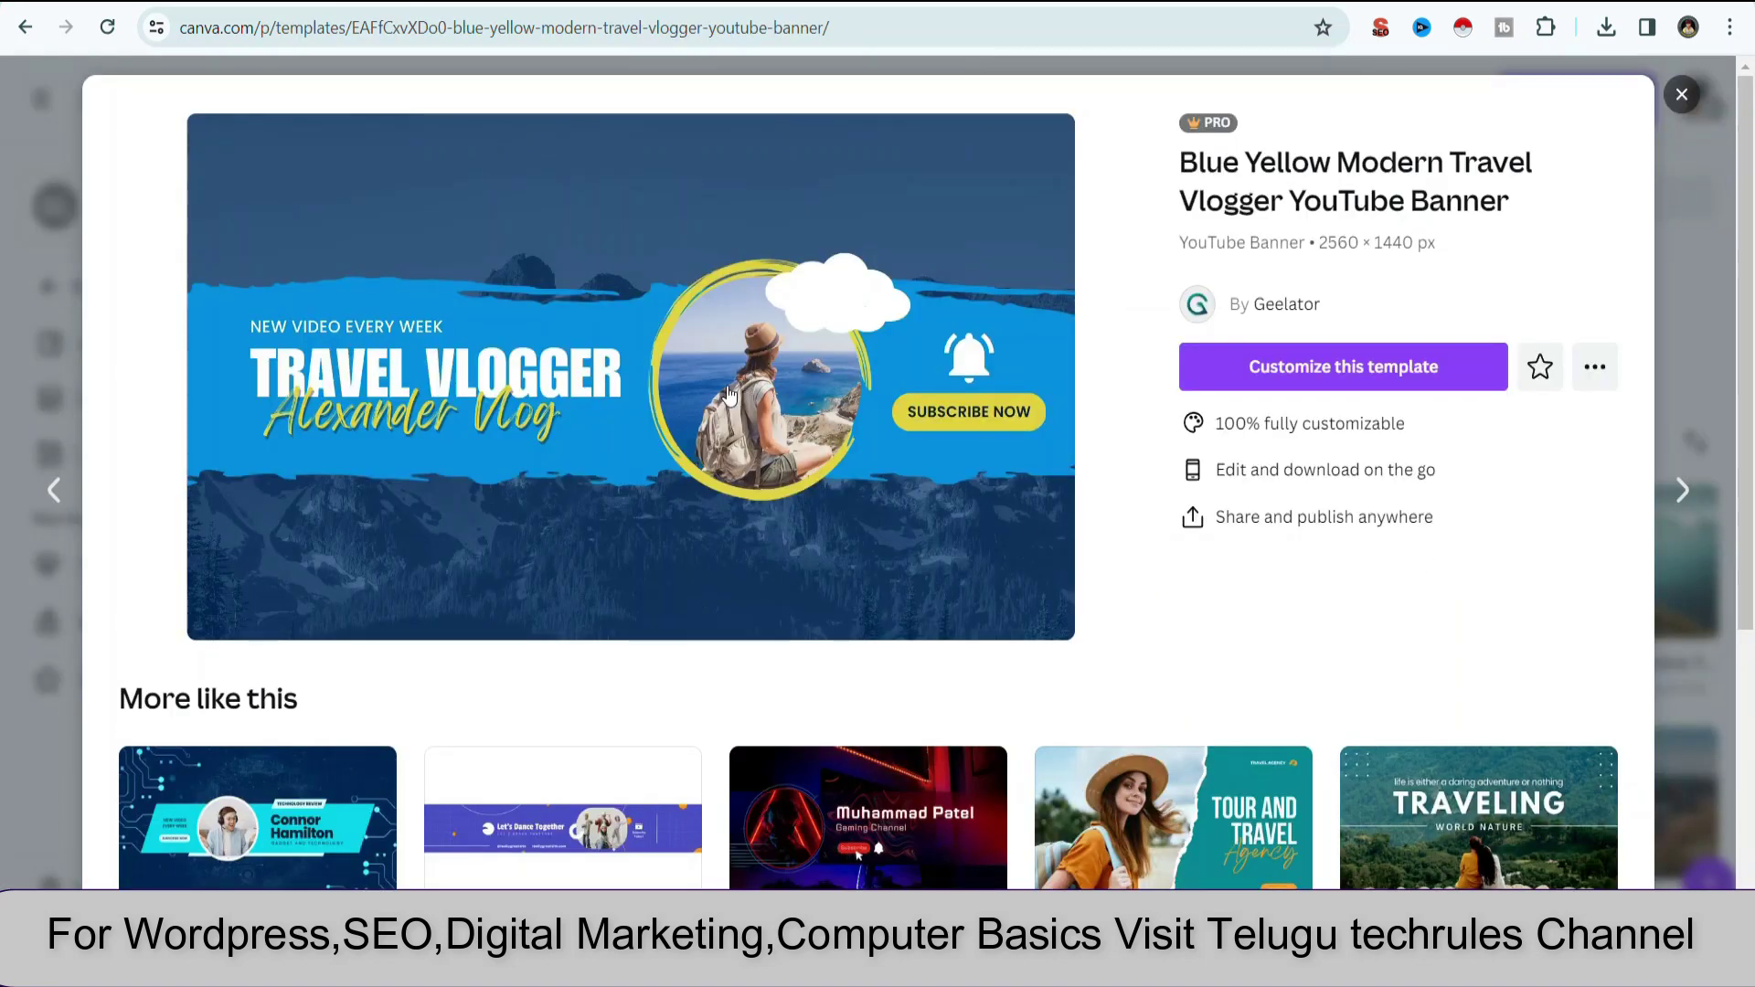
left_click(1363, 368)
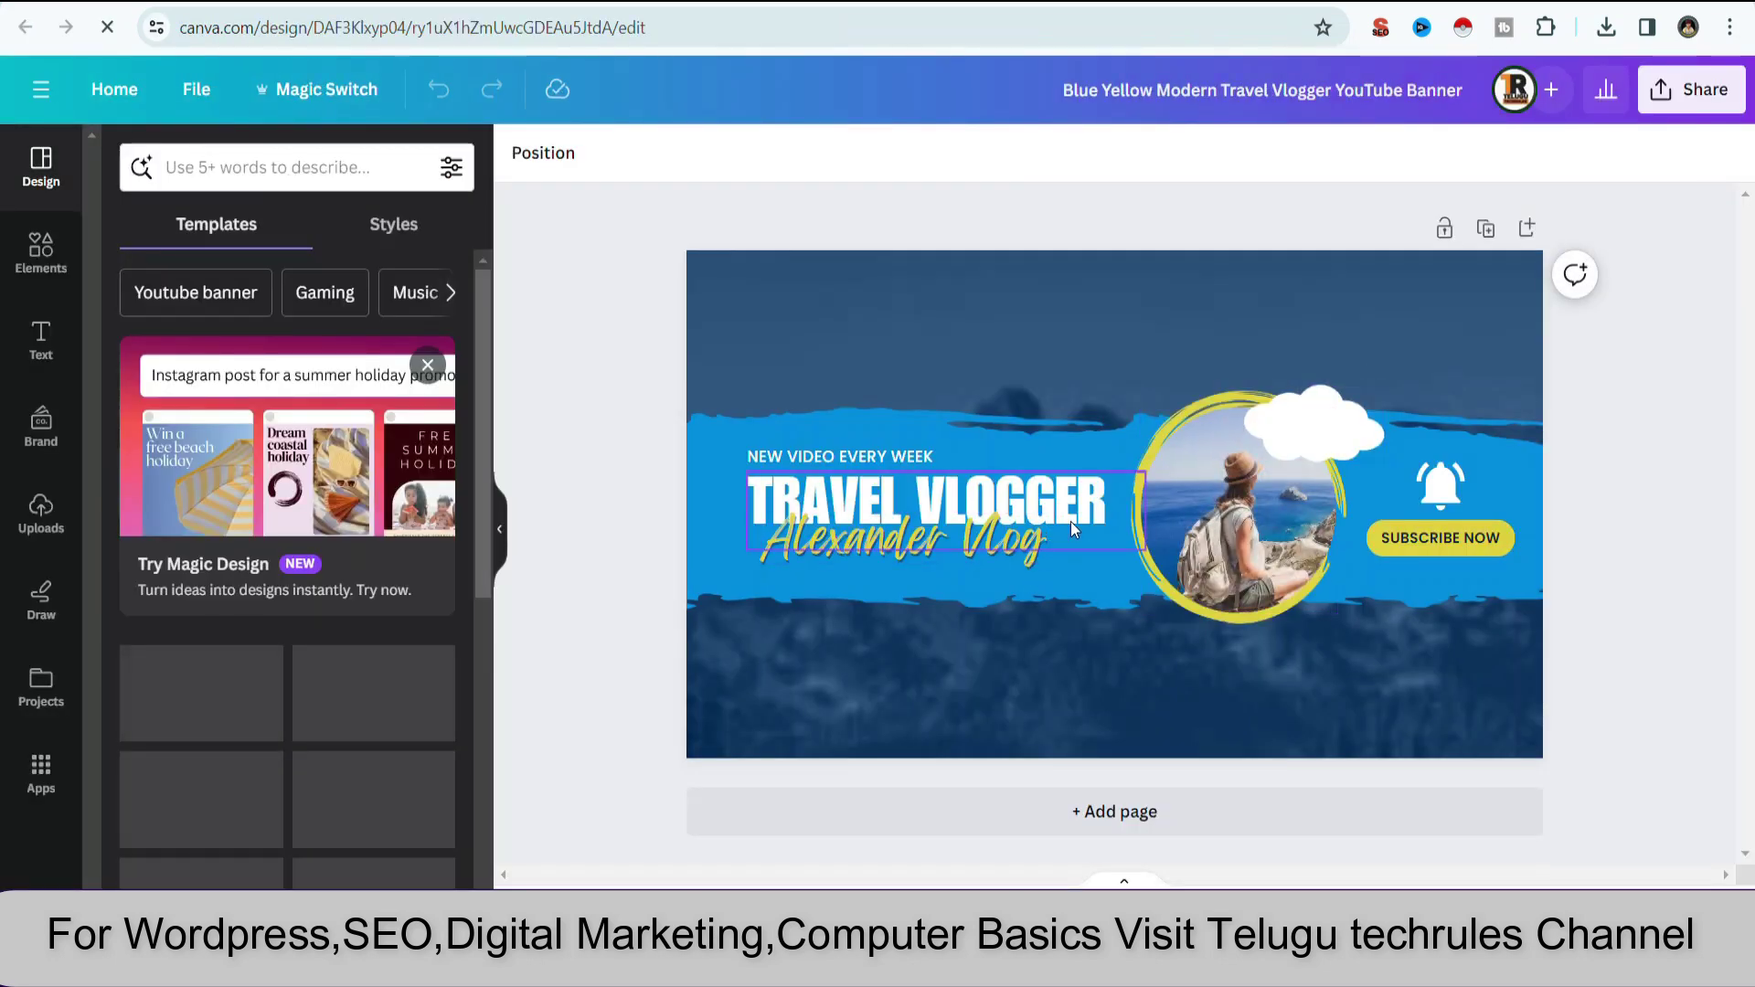
Change the banner heading from TRAVEL VLOGGER to 'TRAVEL BY BSK'
double_click(1057, 494)
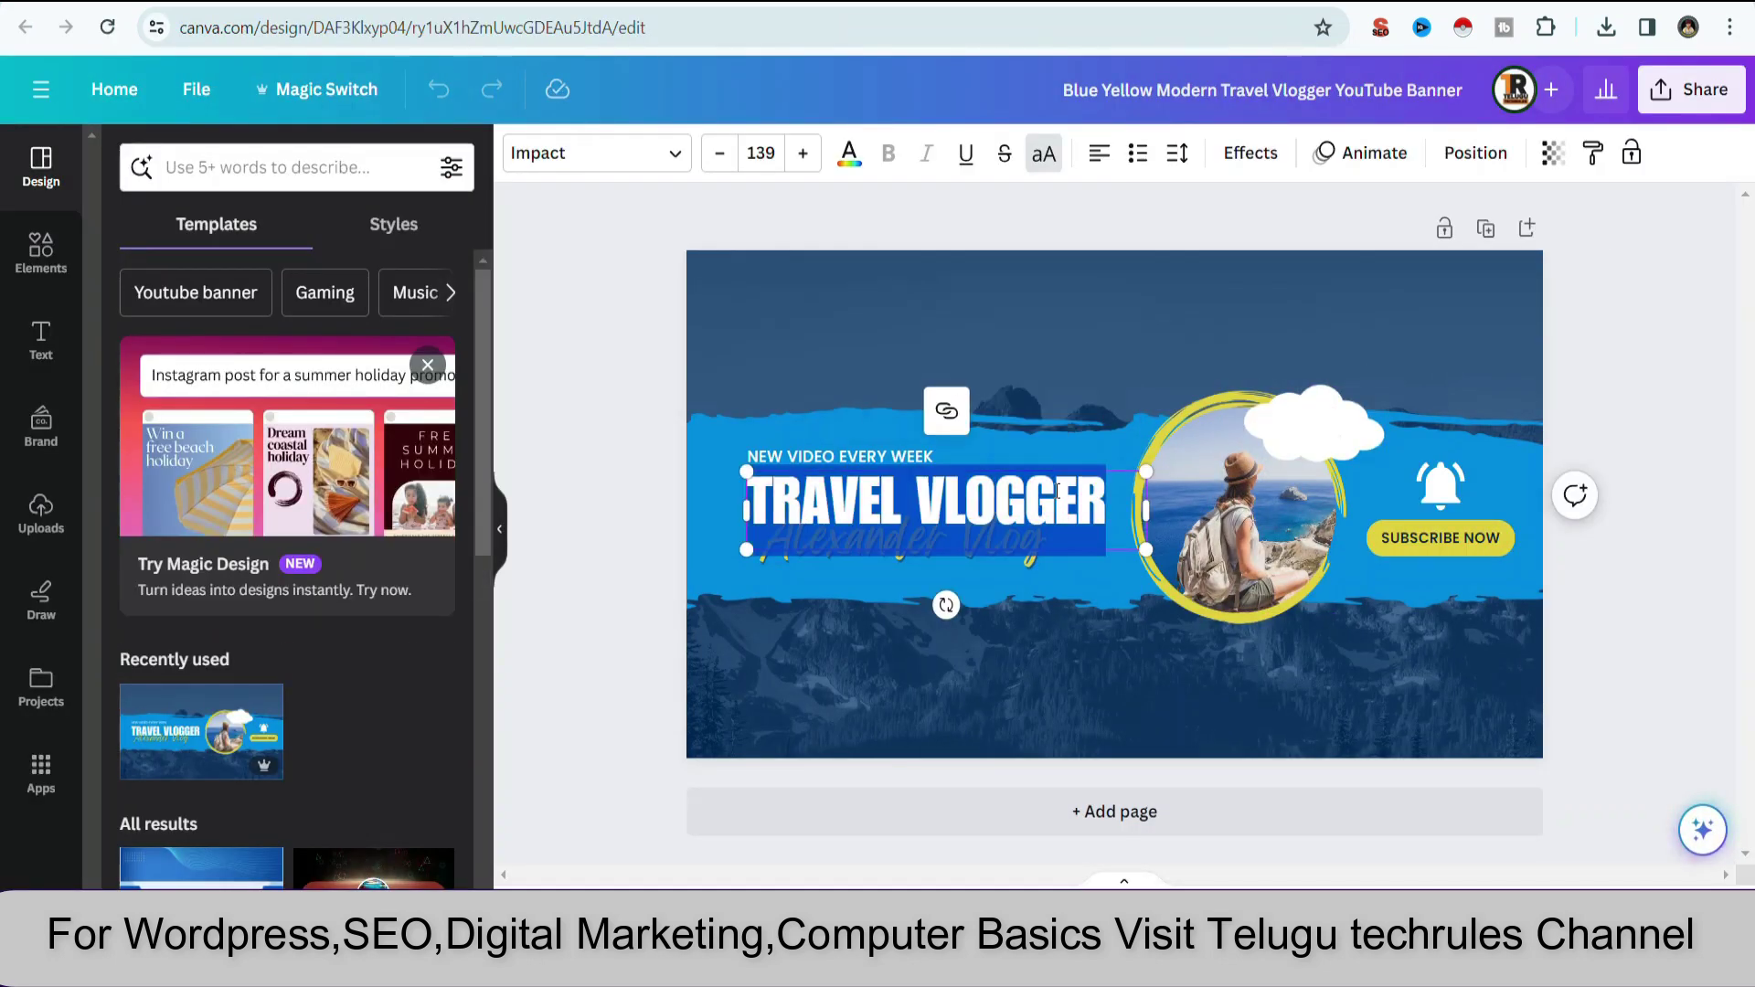
type("TRAVEL")
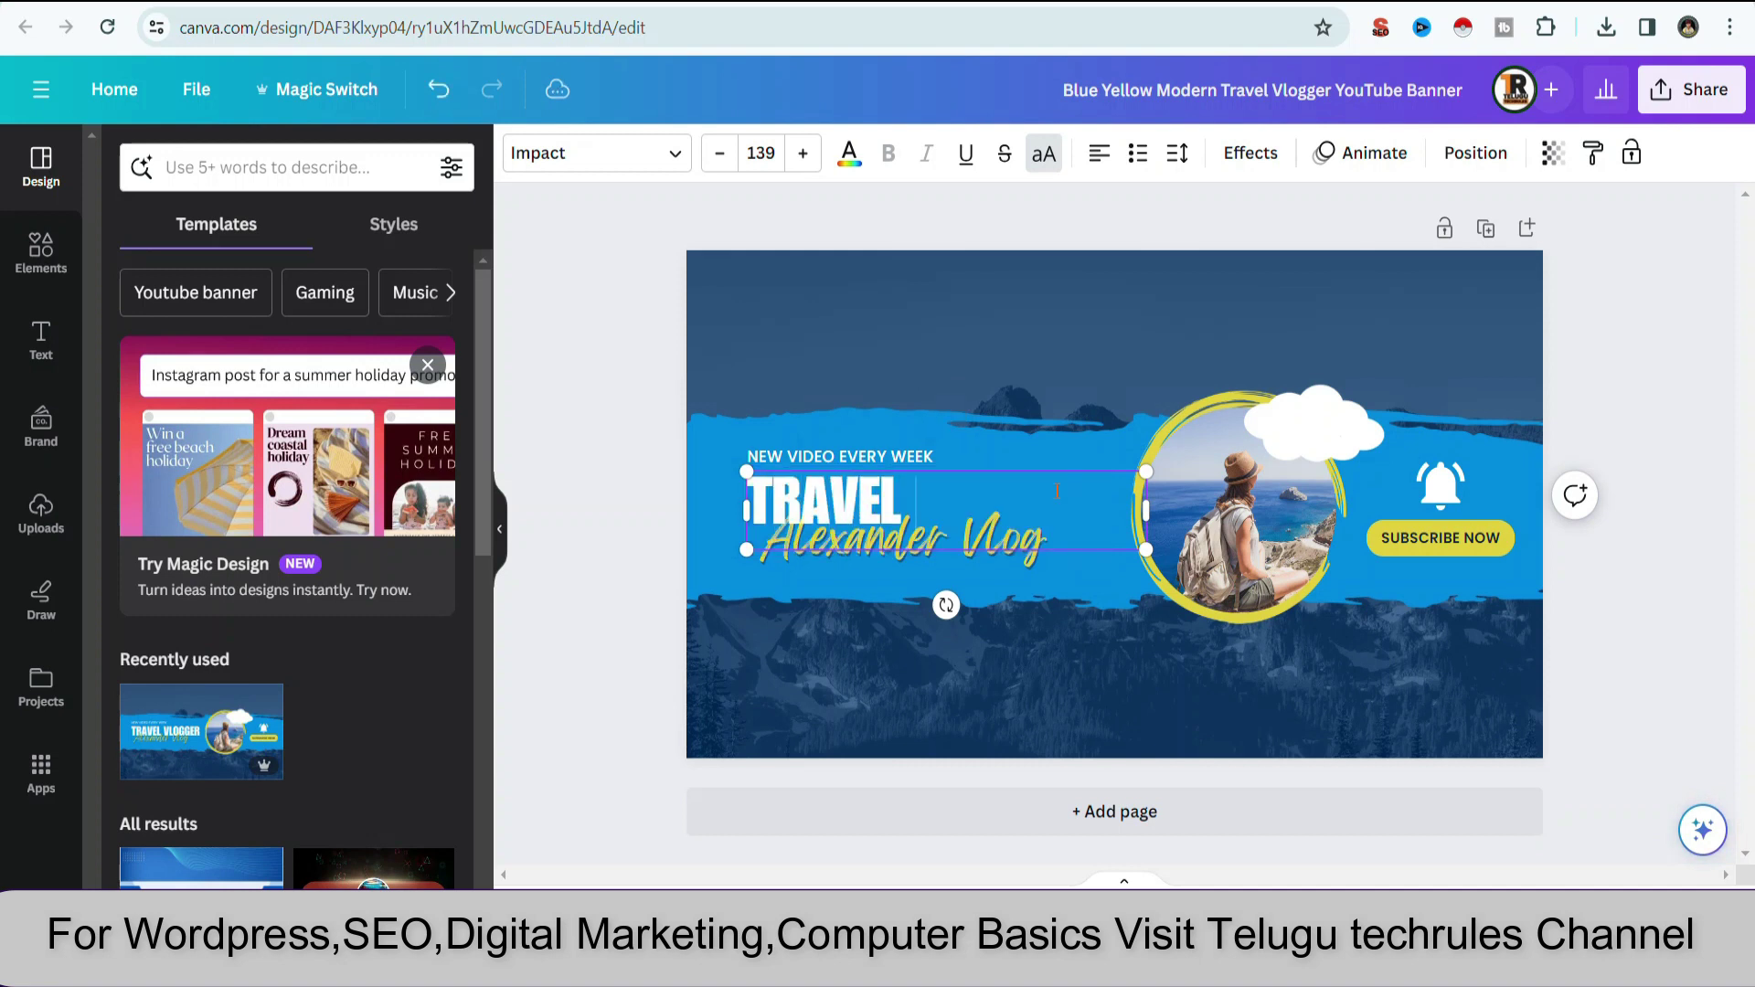
type(" BY B")
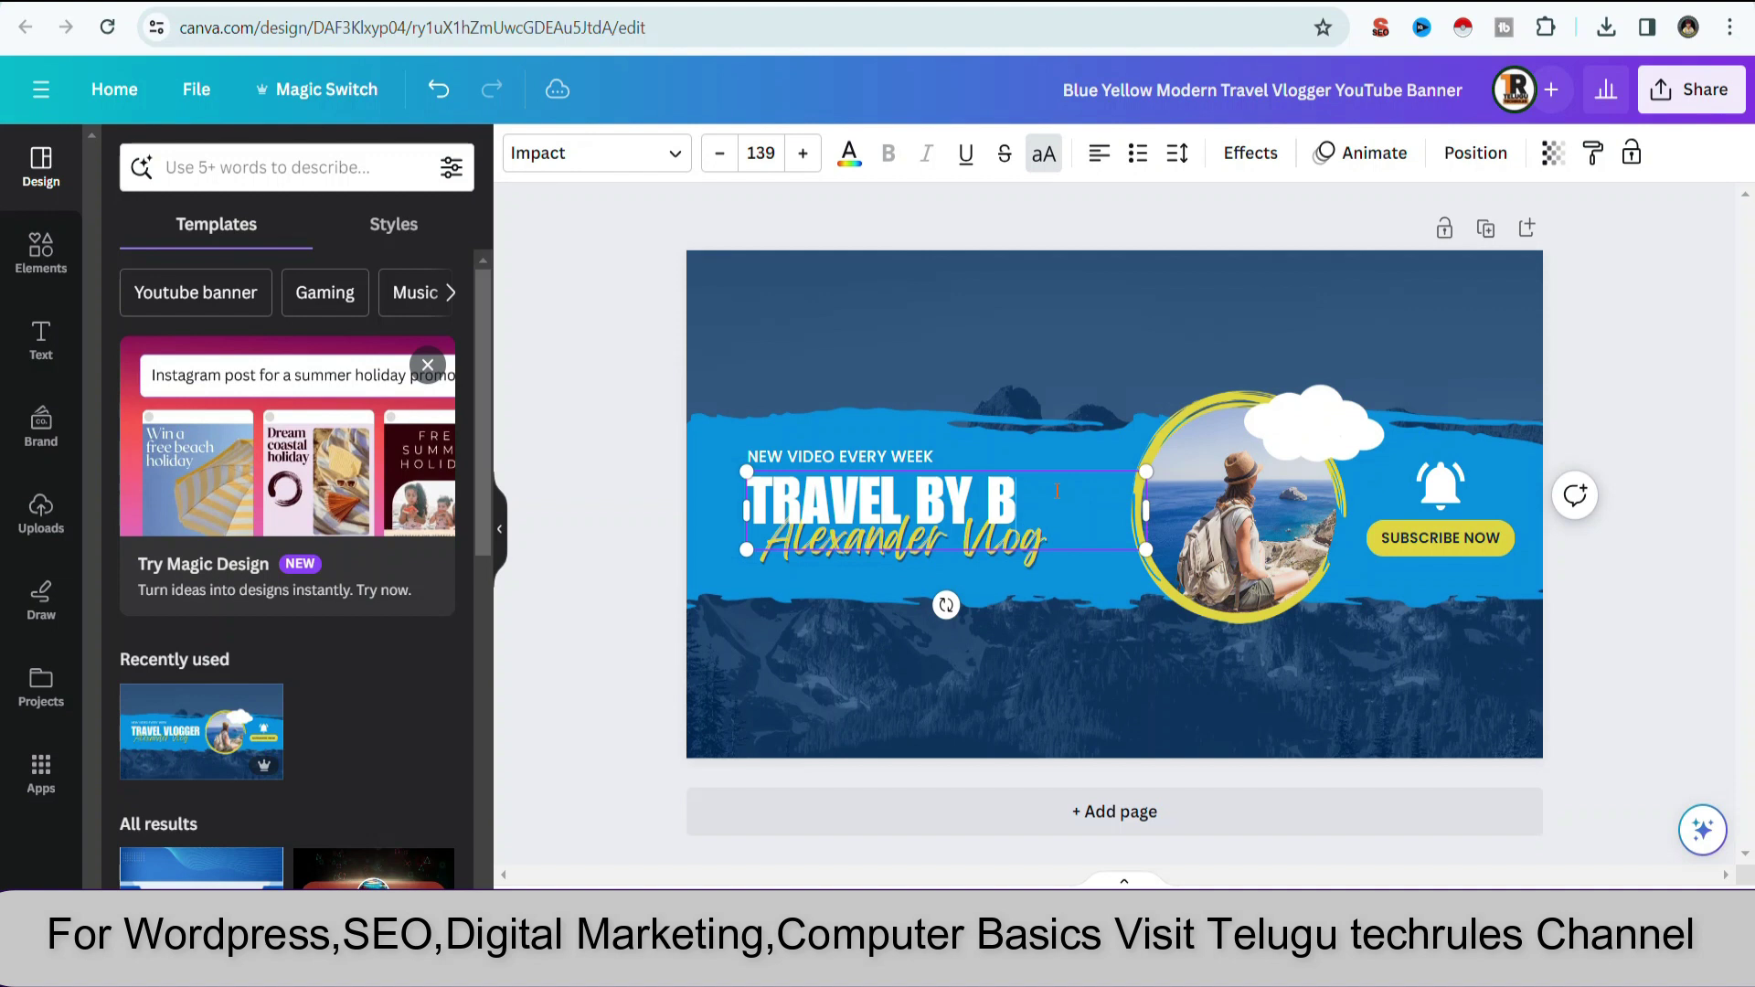
type("SK")
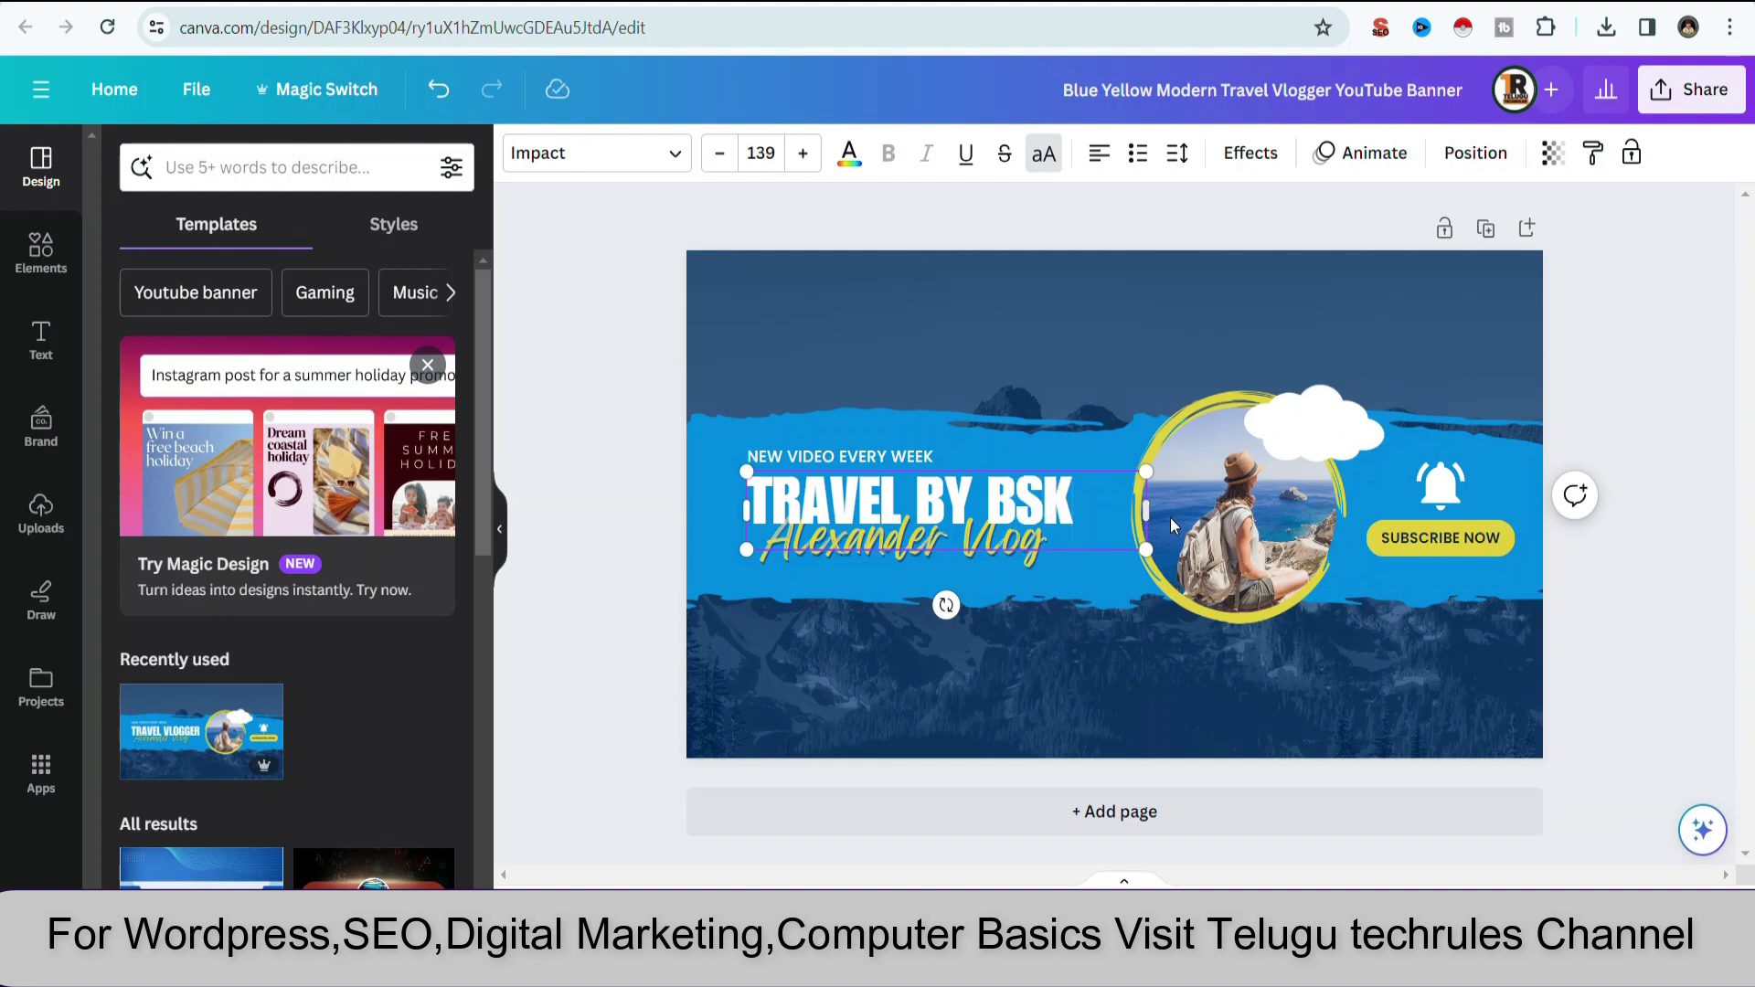
left_click(1175, 521)
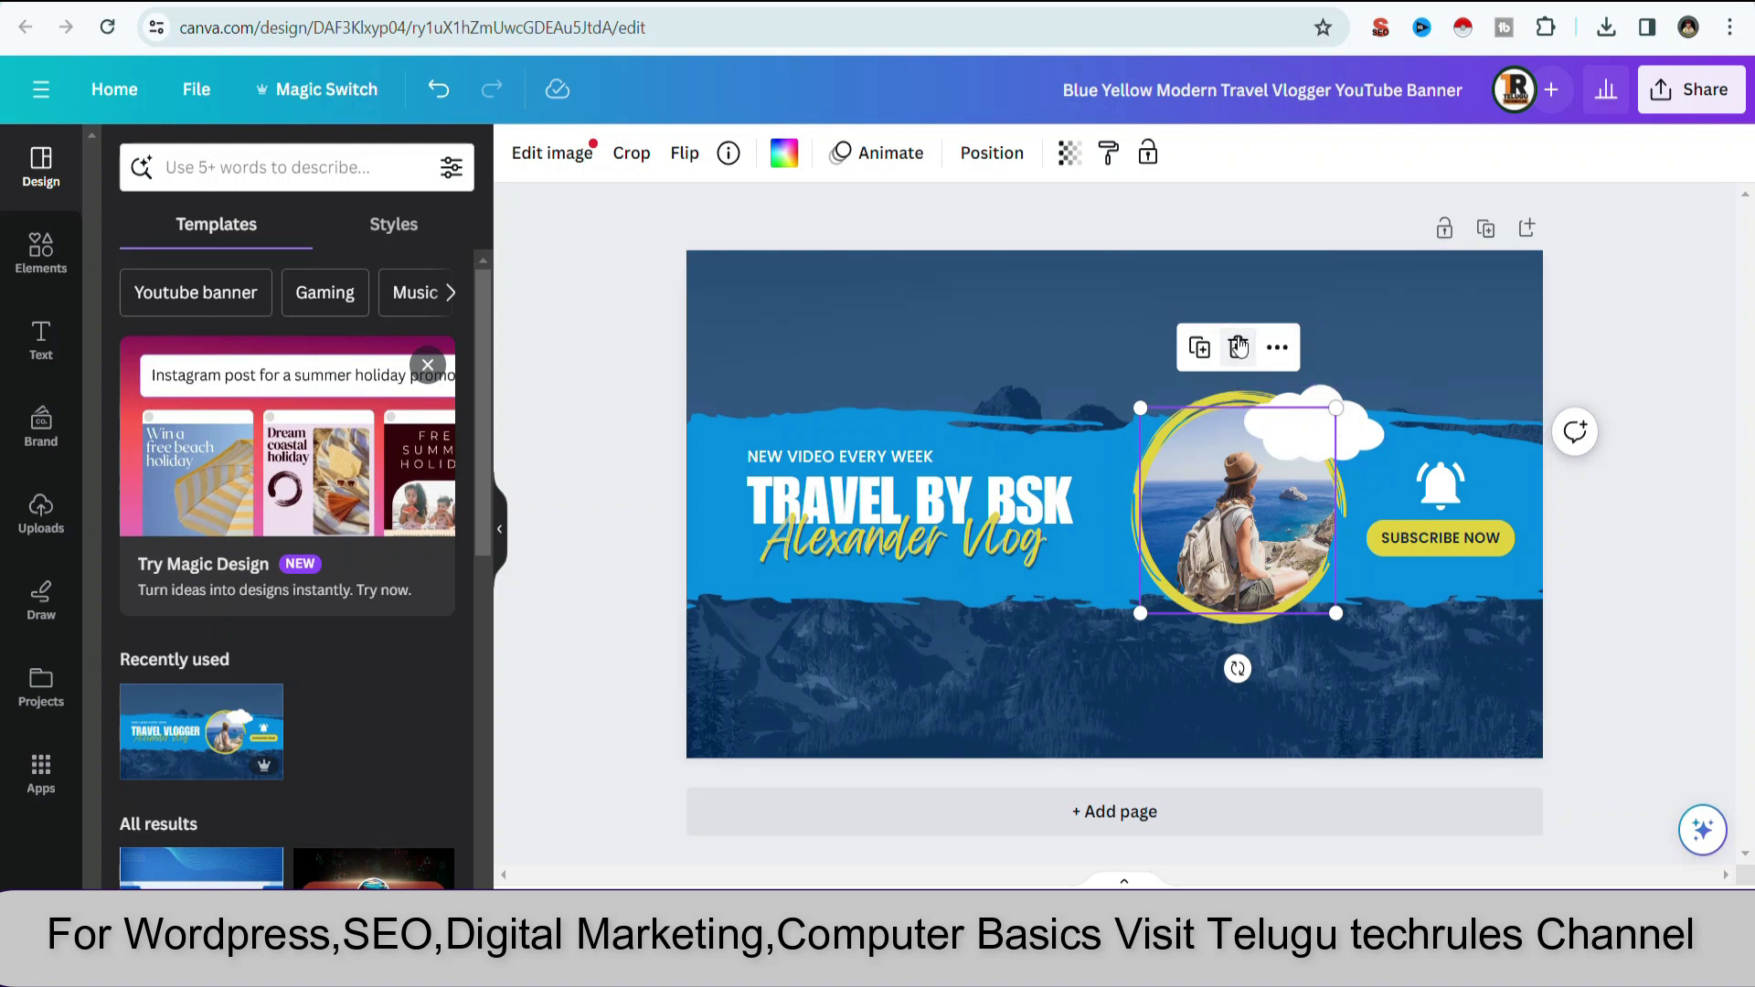
Replace the circular traveler photo with an uploaded yellow-and-black badge logo PNG
mouse_move(1236, 346)
left_click(1257, 239)
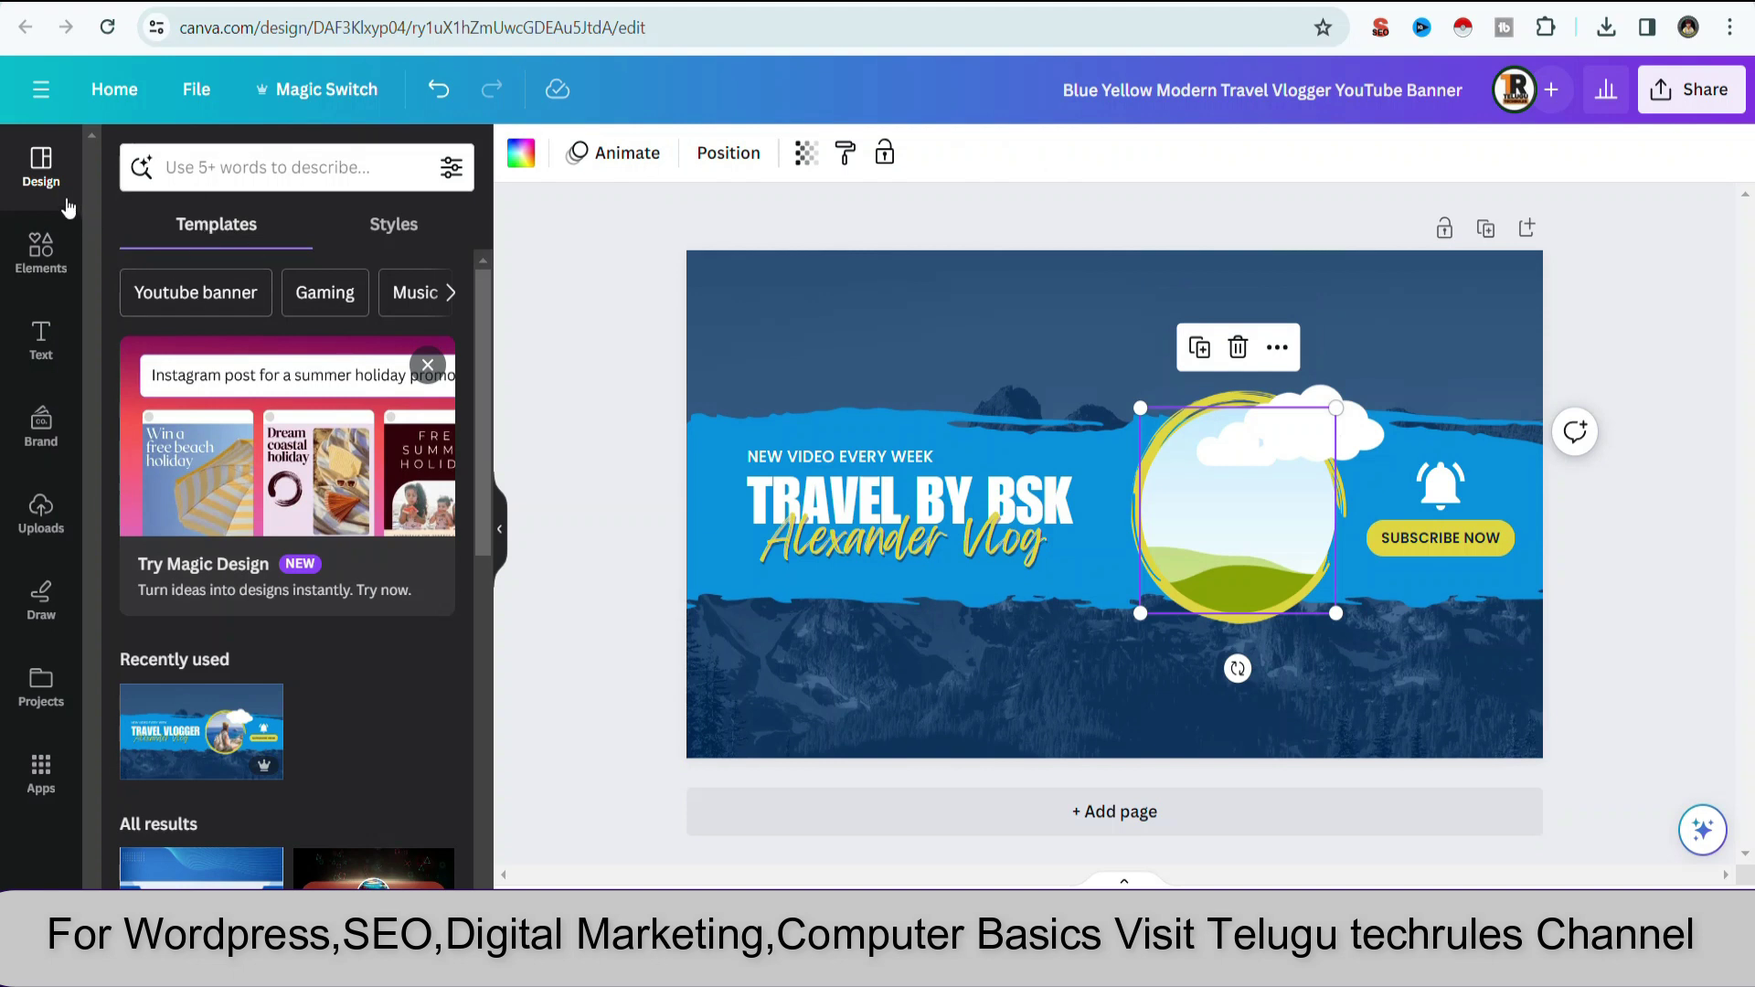
left_click(41, 512)
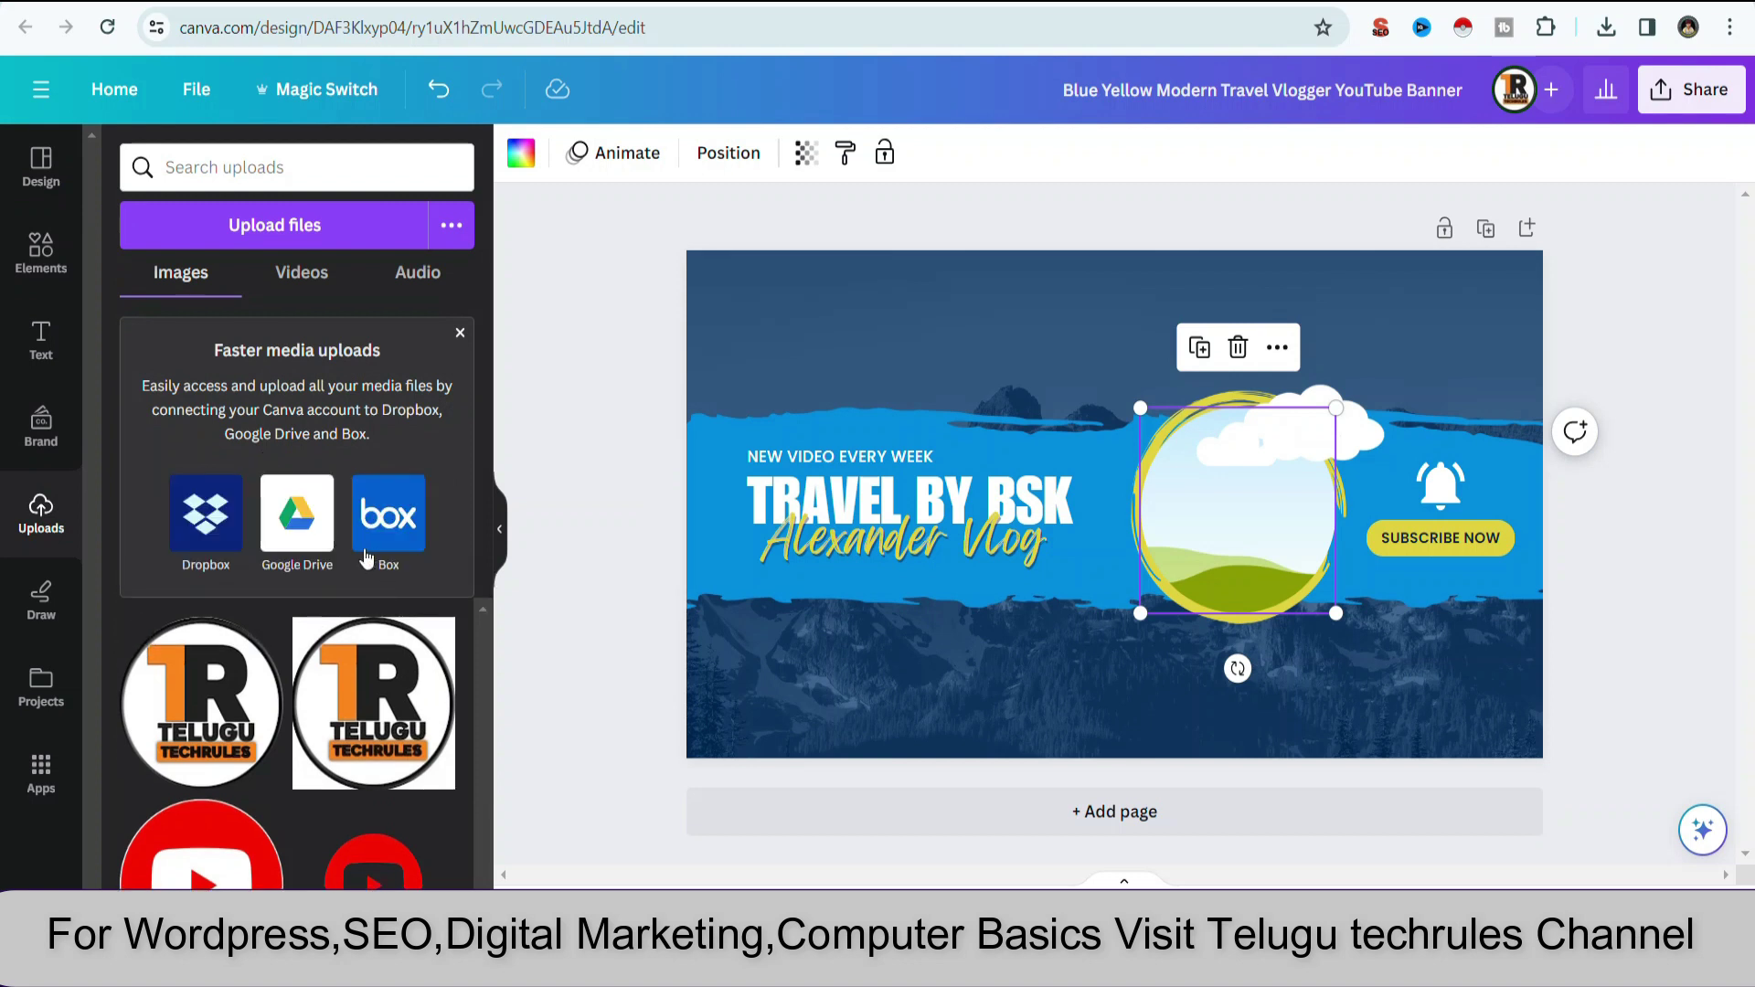
left_click(280, 236)
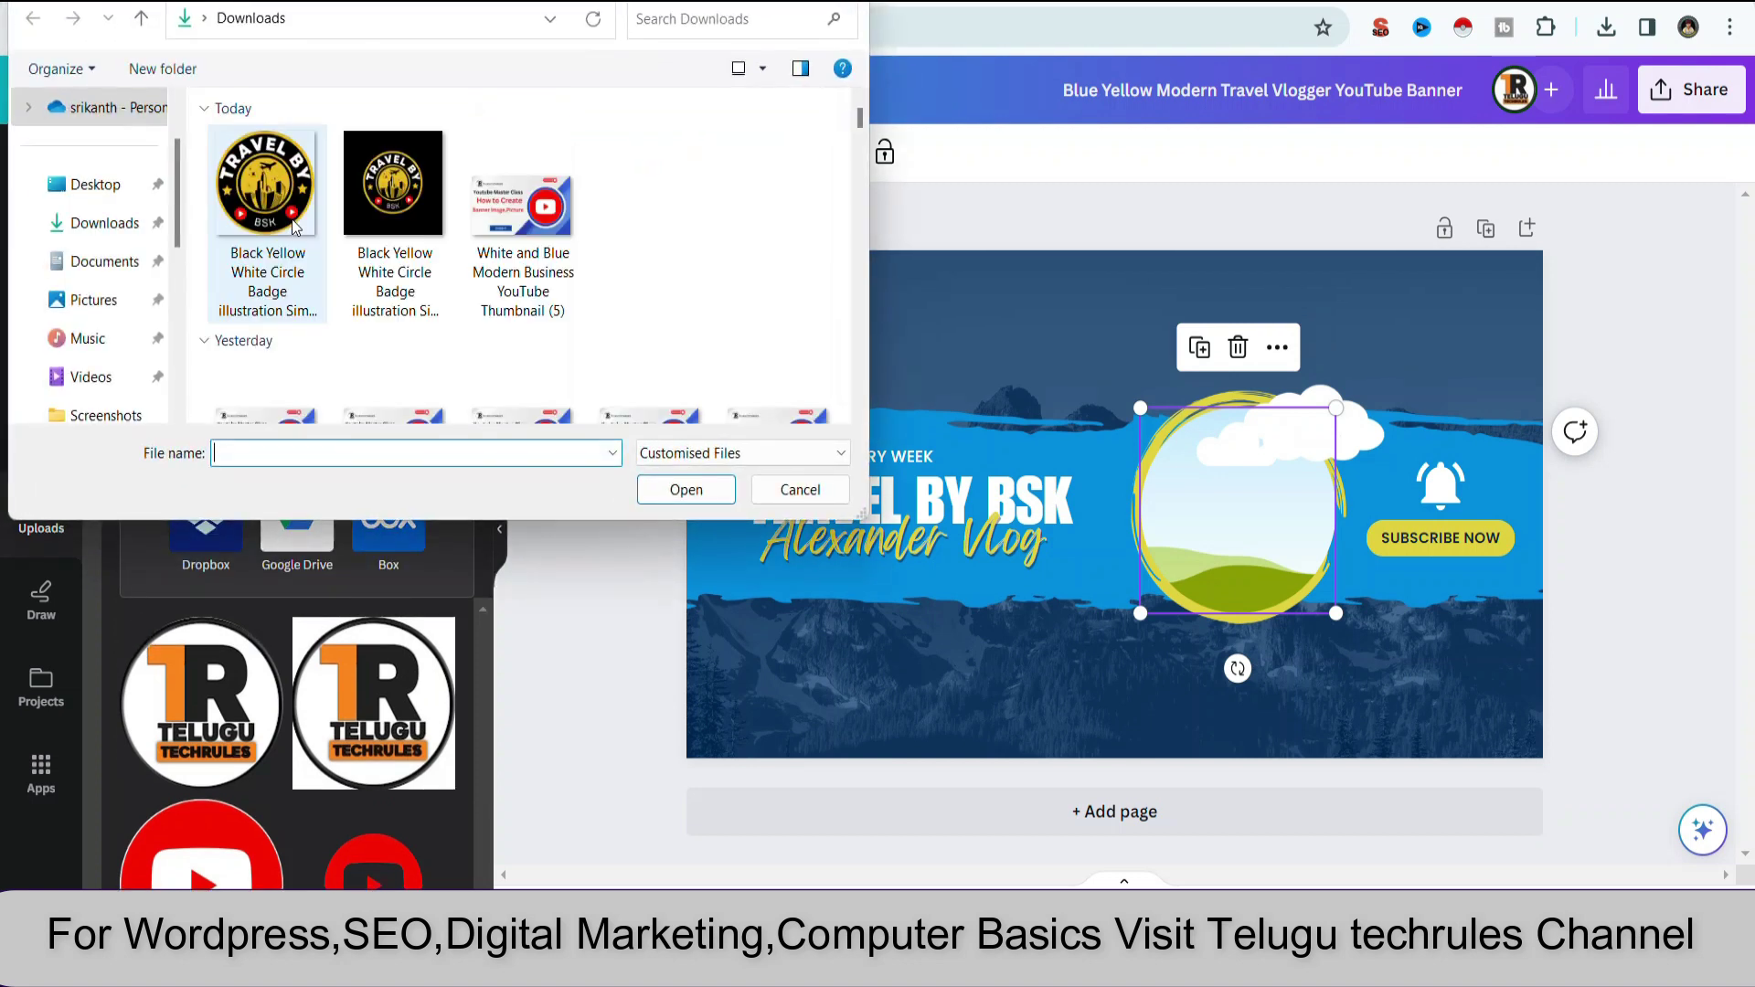
left_click(274, 229)
left_click(678, 491)
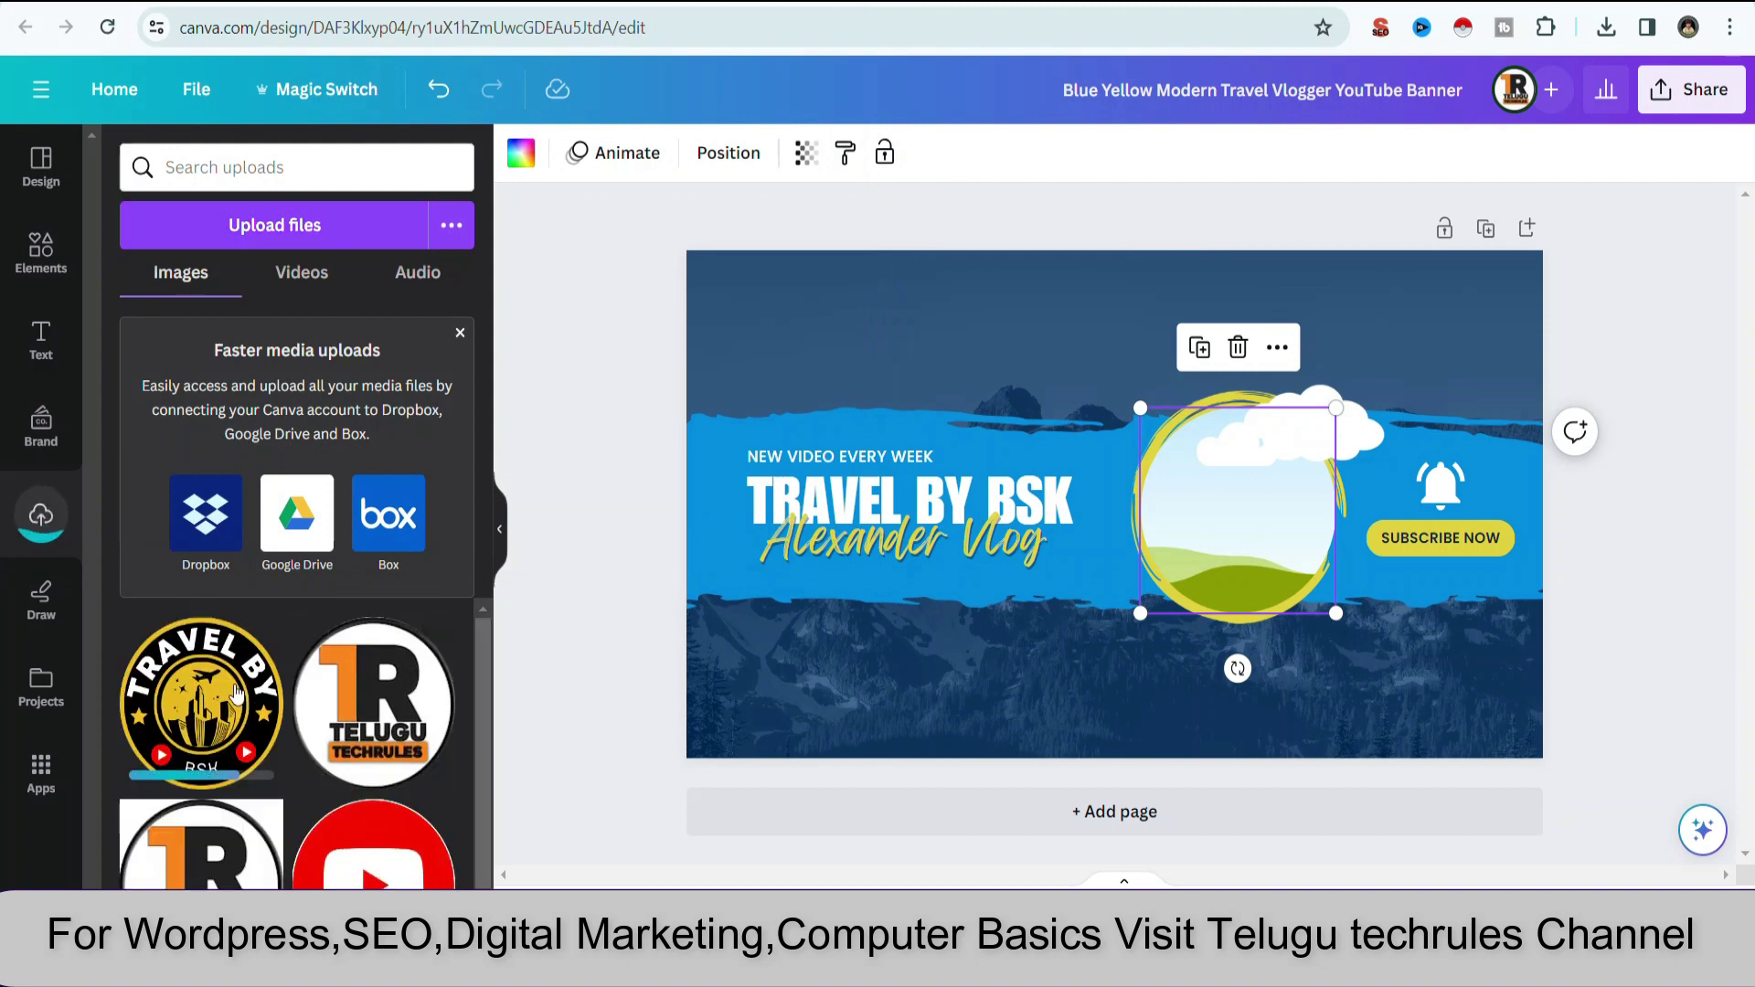
mouse_move(236, 695)
left_mouse_down()
mouse_move(1304, 470)
mouse_move(1276, 464)
left_mouse_up()
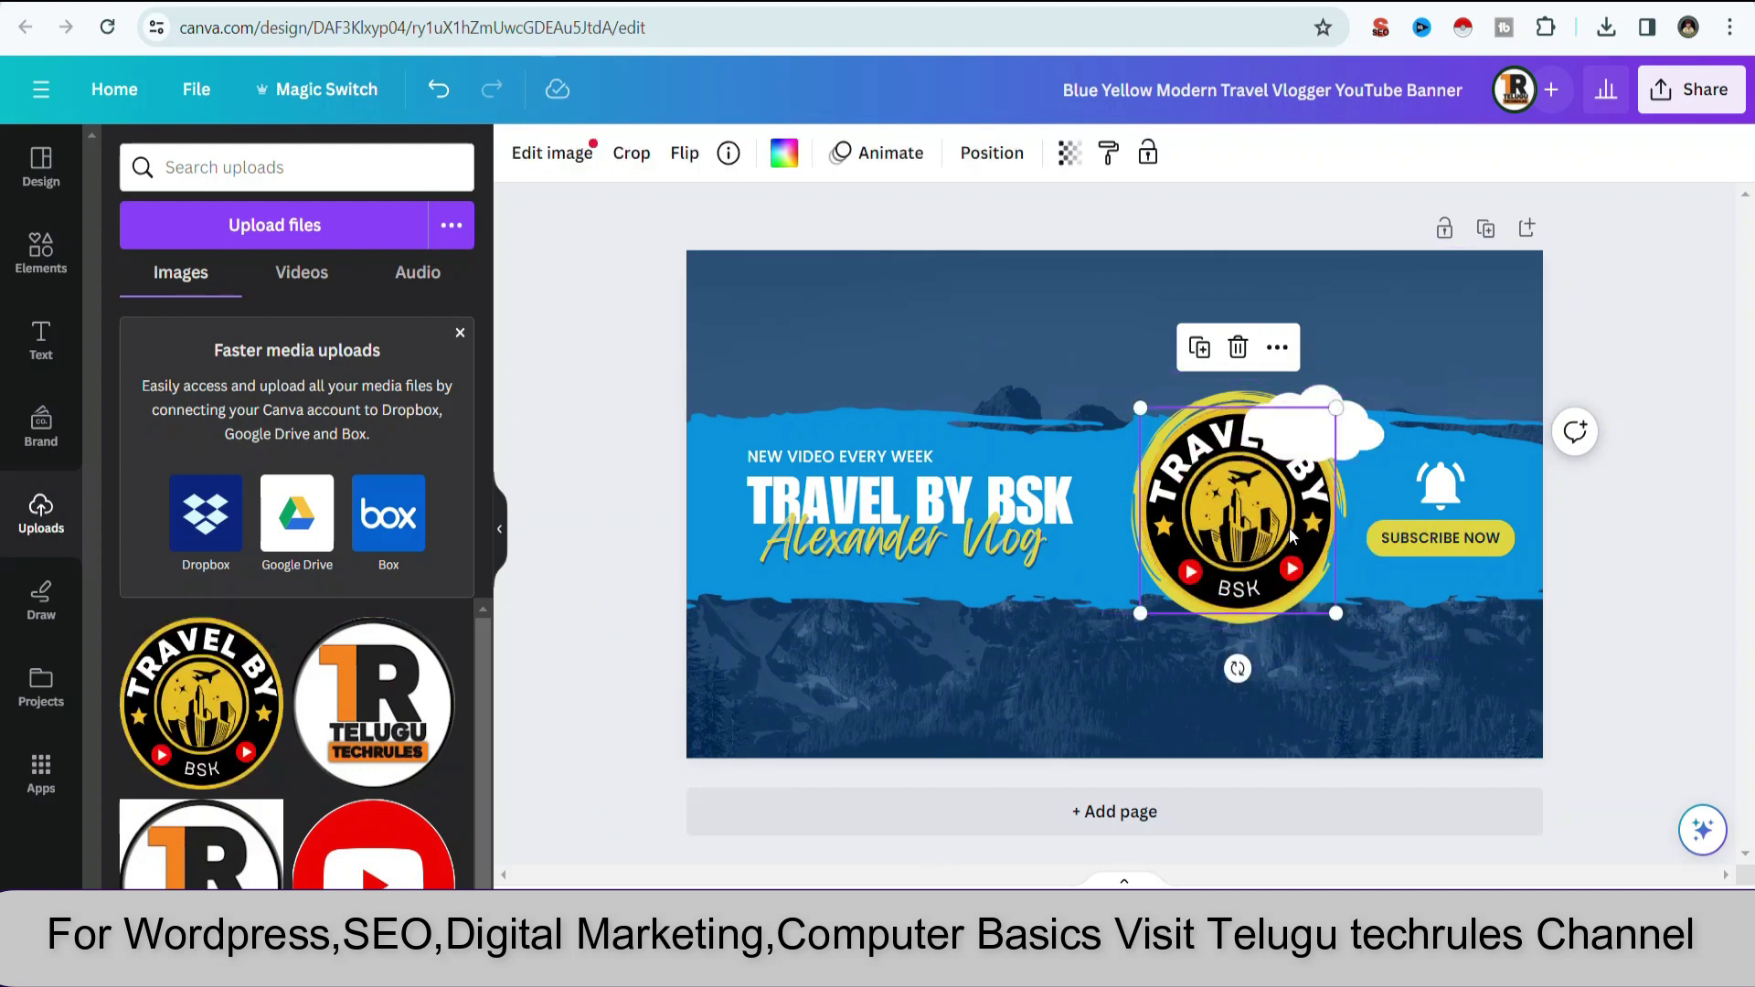
Replace 'Alexander Vlog' with 'telugu travel videos' on one line beneath the title
double_click(898, 546)
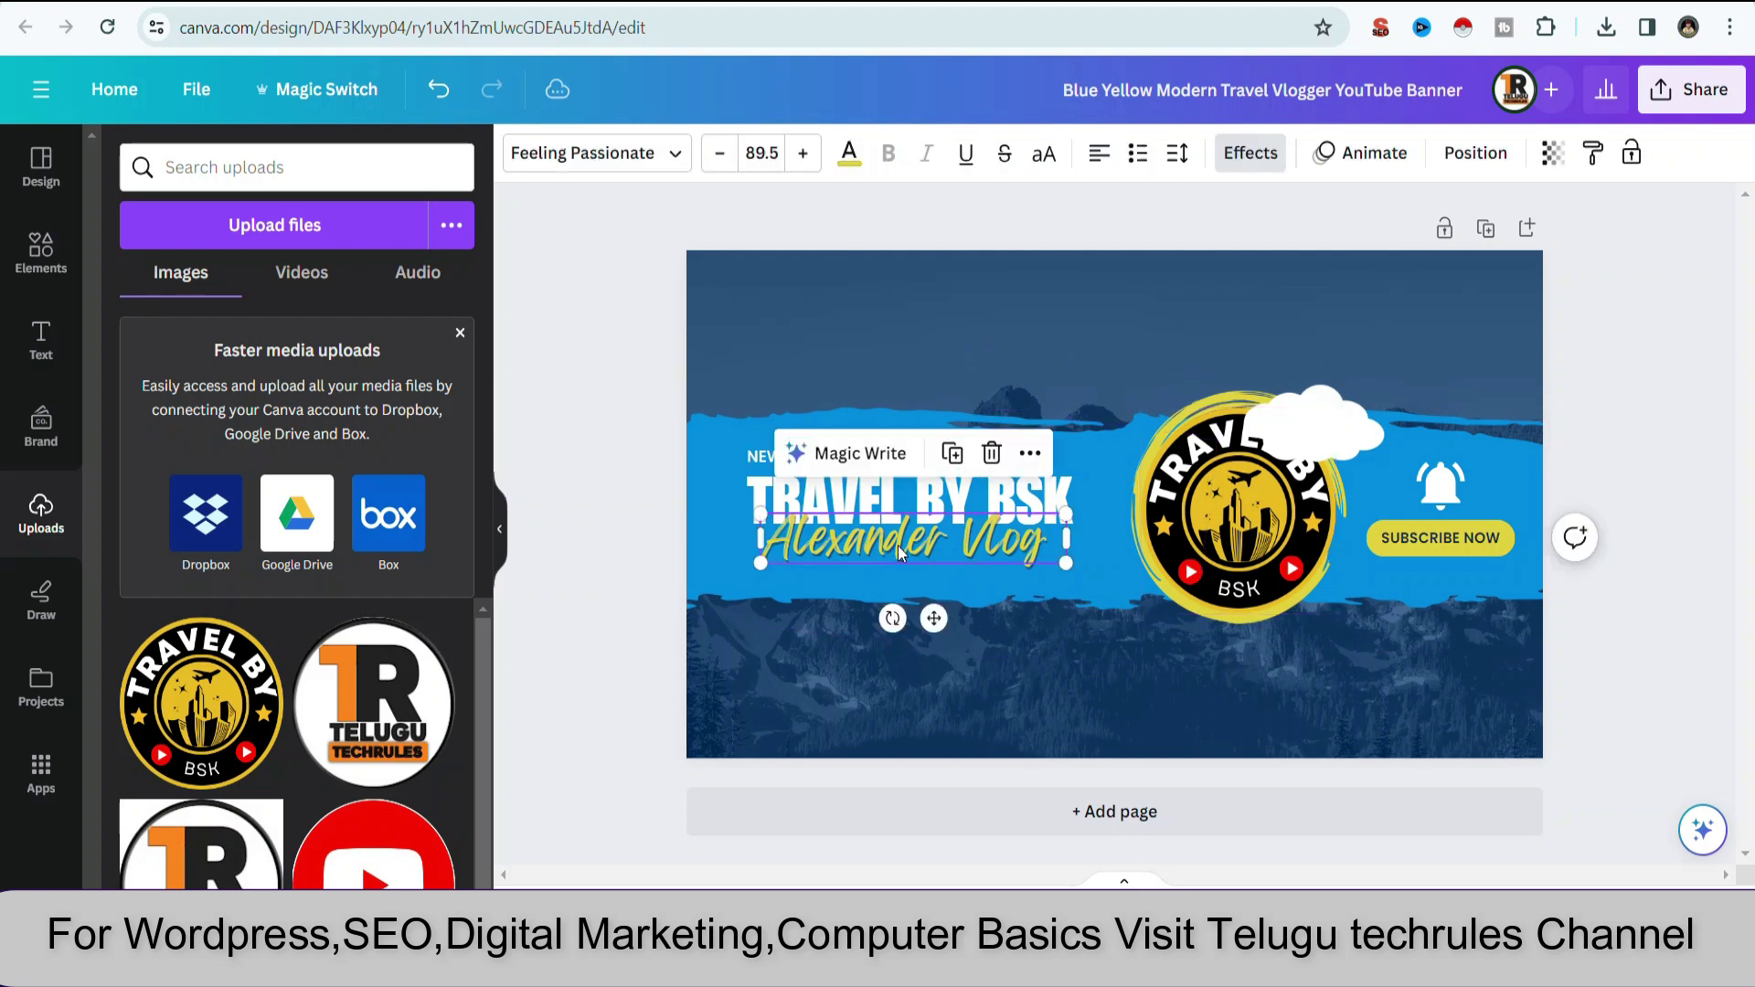
type("telugu")
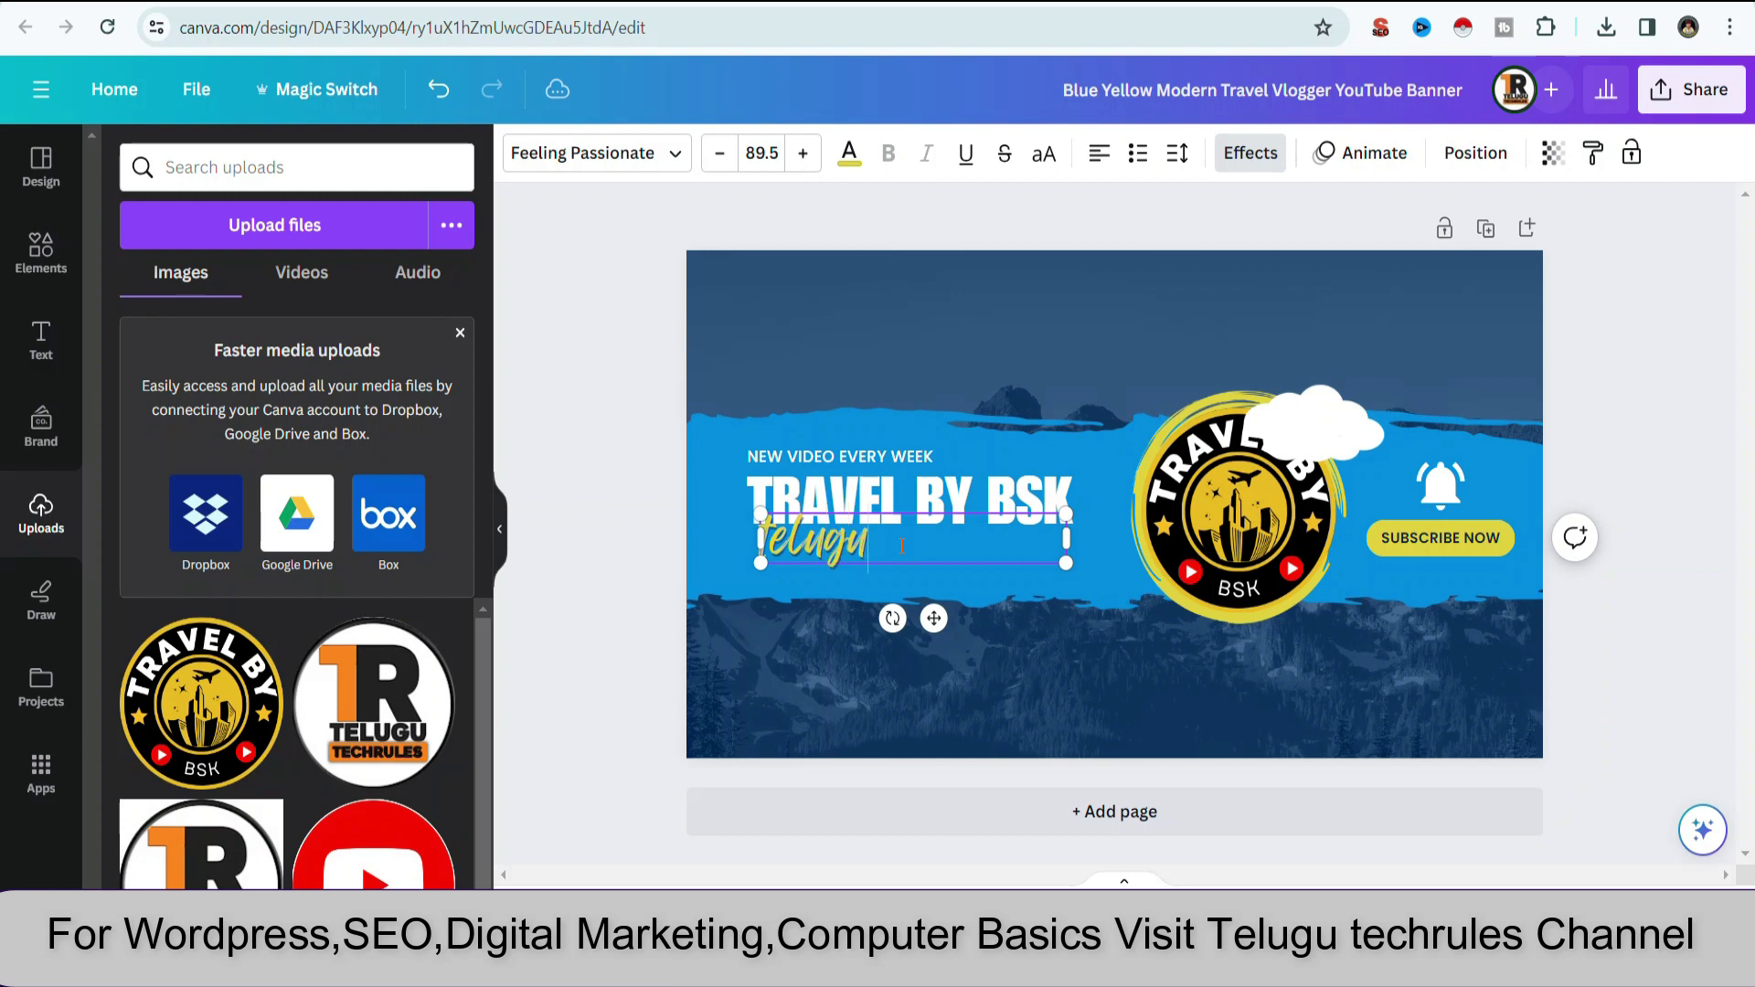
type(" travel videos")
mouse_move(1066, 568)
left_mouse_down()
mouse_move(1125, 566)
mouse_move(995, 548)
left_mouse_up()
left_click(989, 581)
left_click(722, 485)
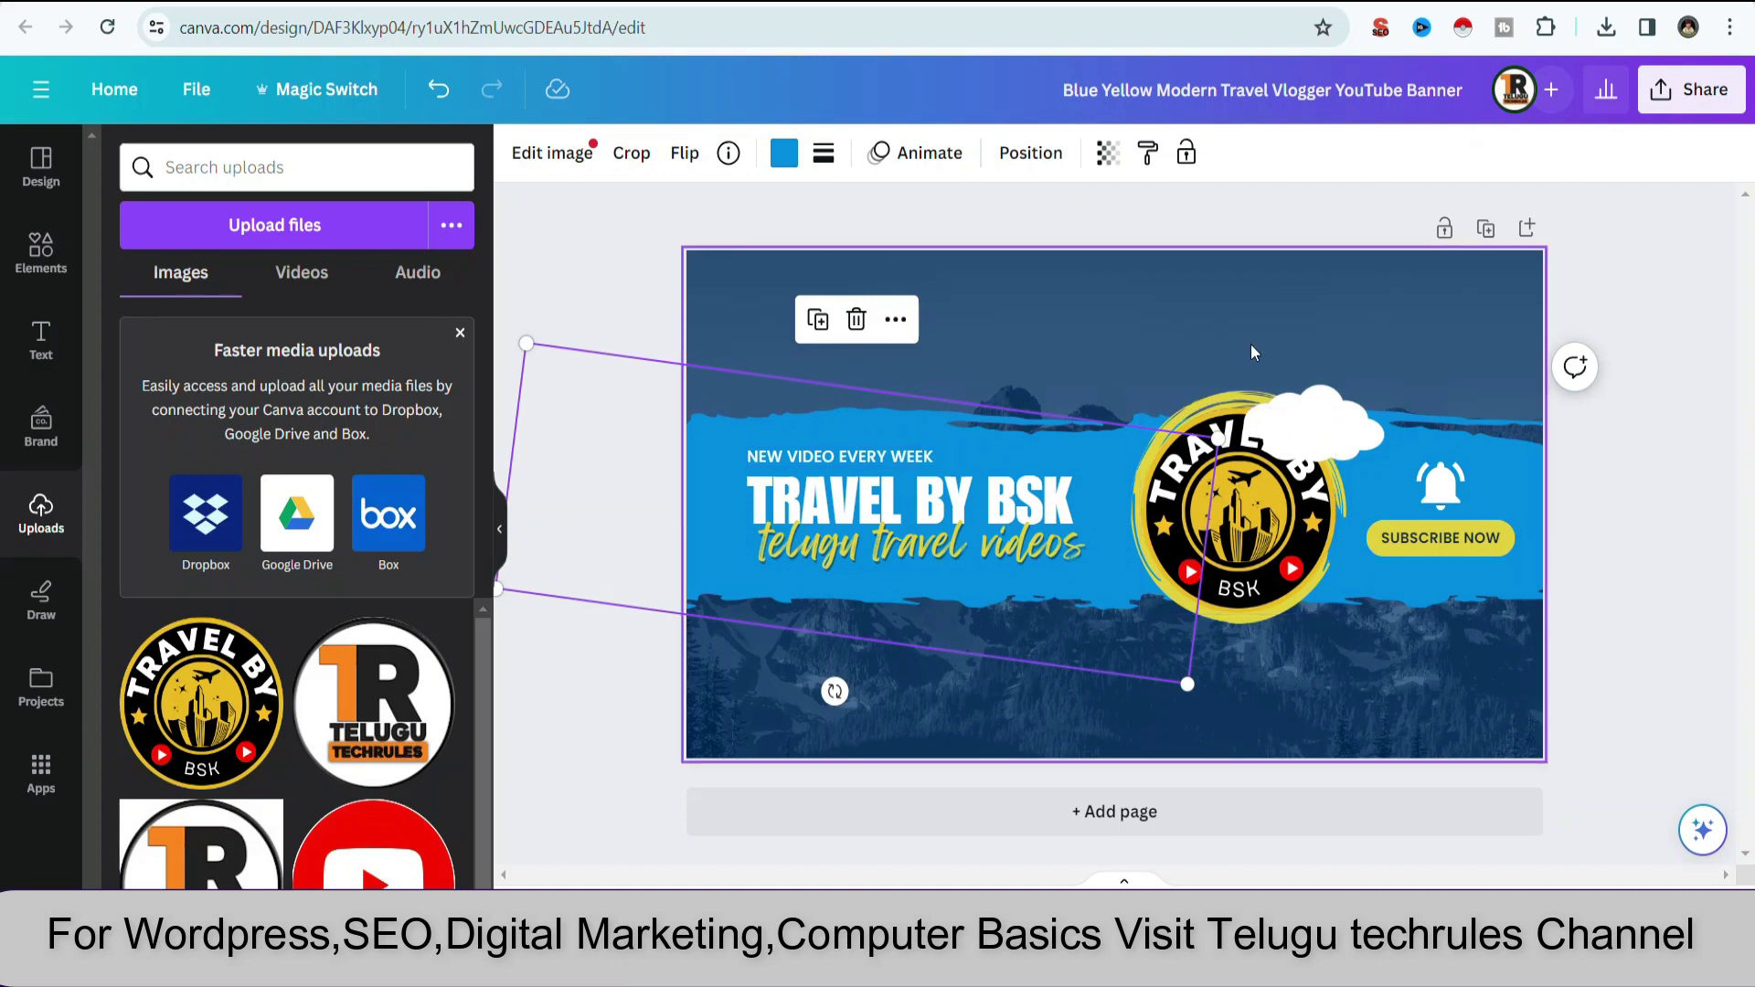
left_click(1141, 291)
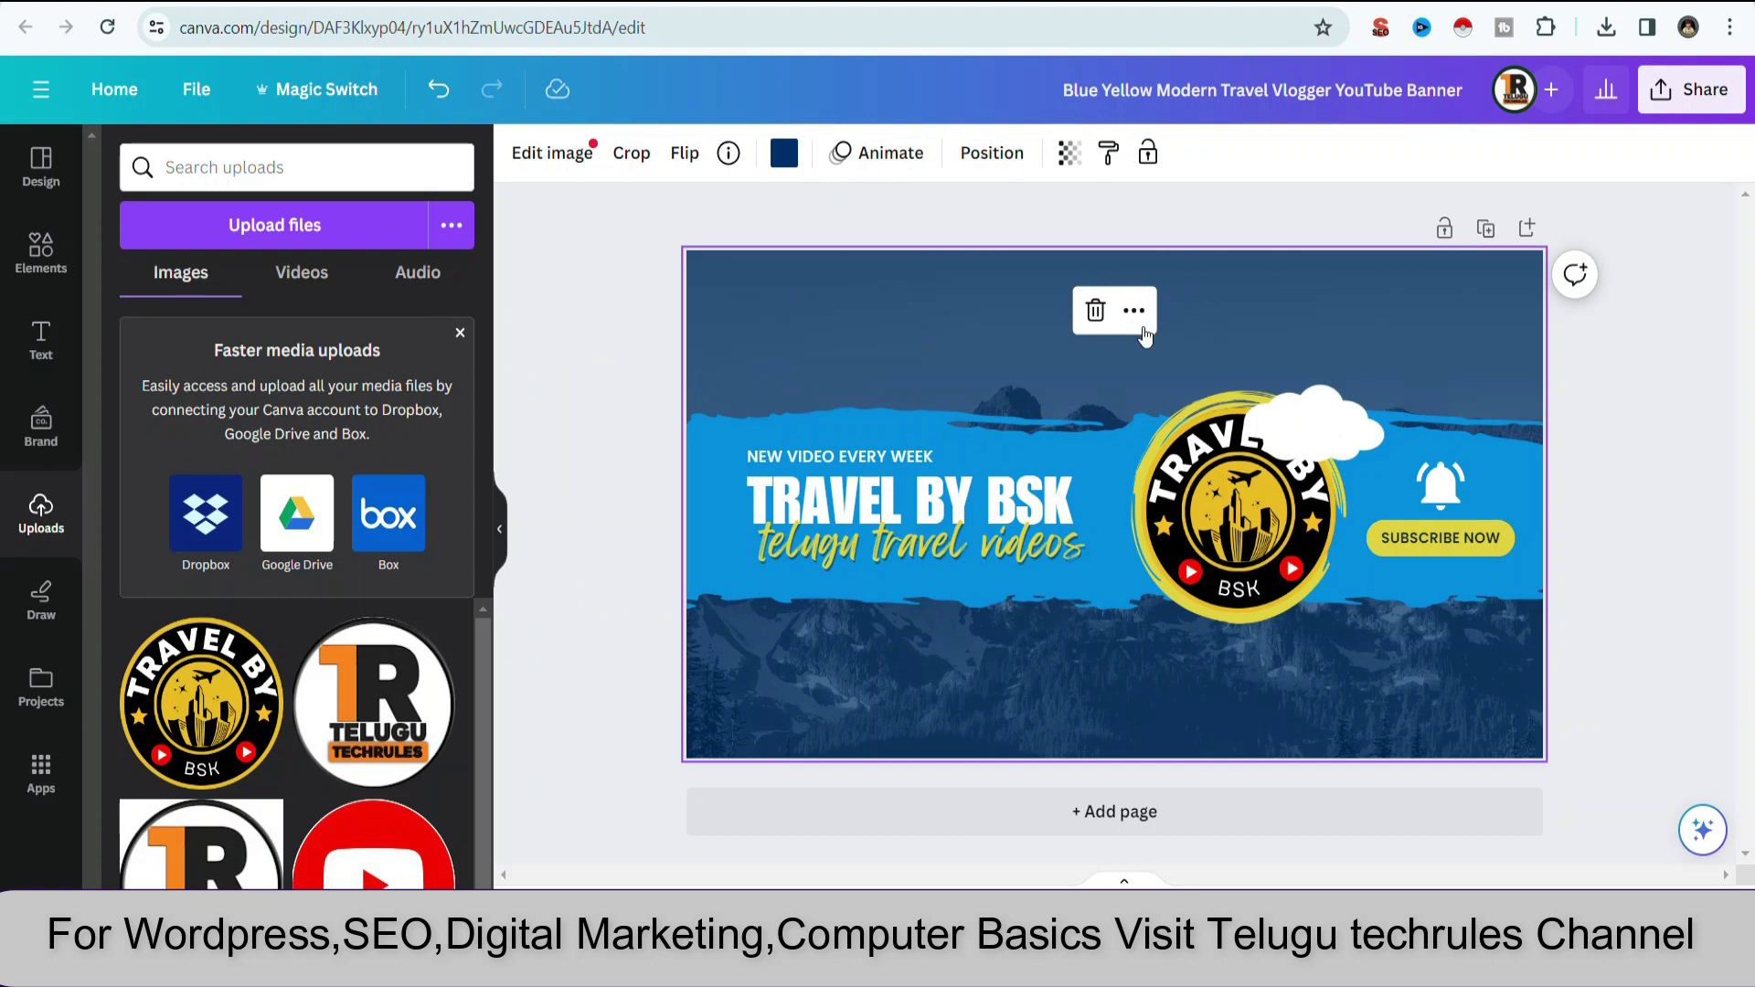
Download the finished banner as a PNG file
left_click(1130, 312)
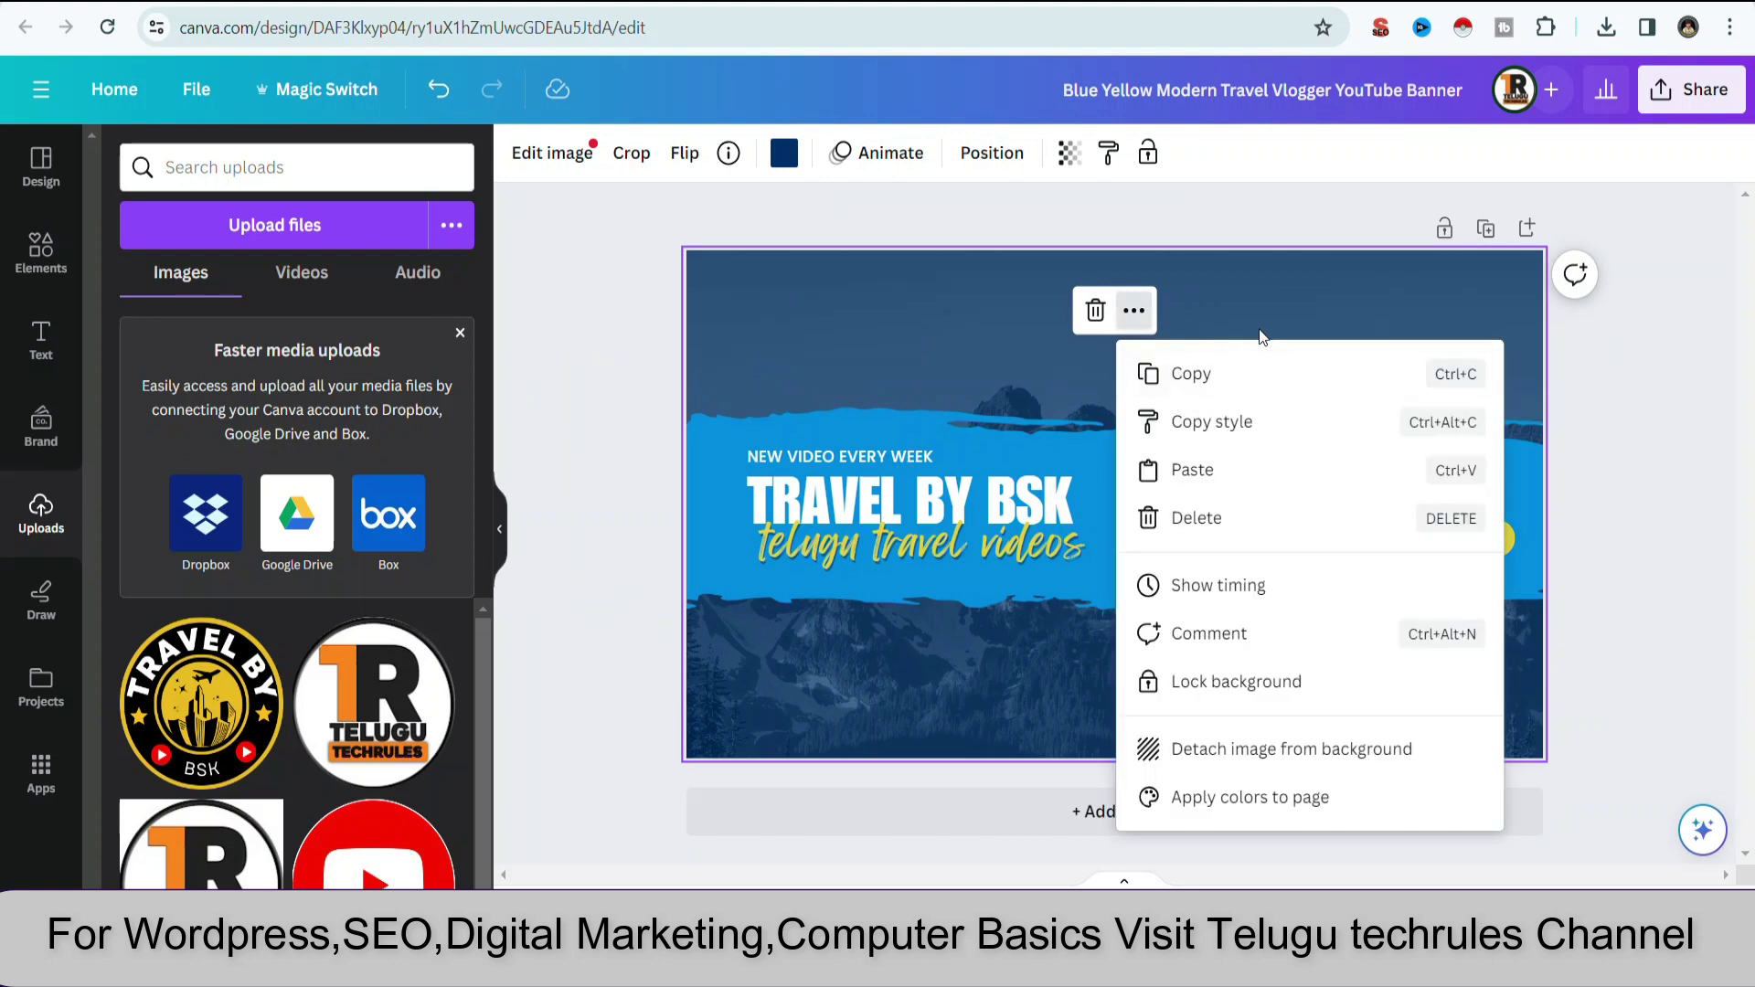
left_click(1263, 326)
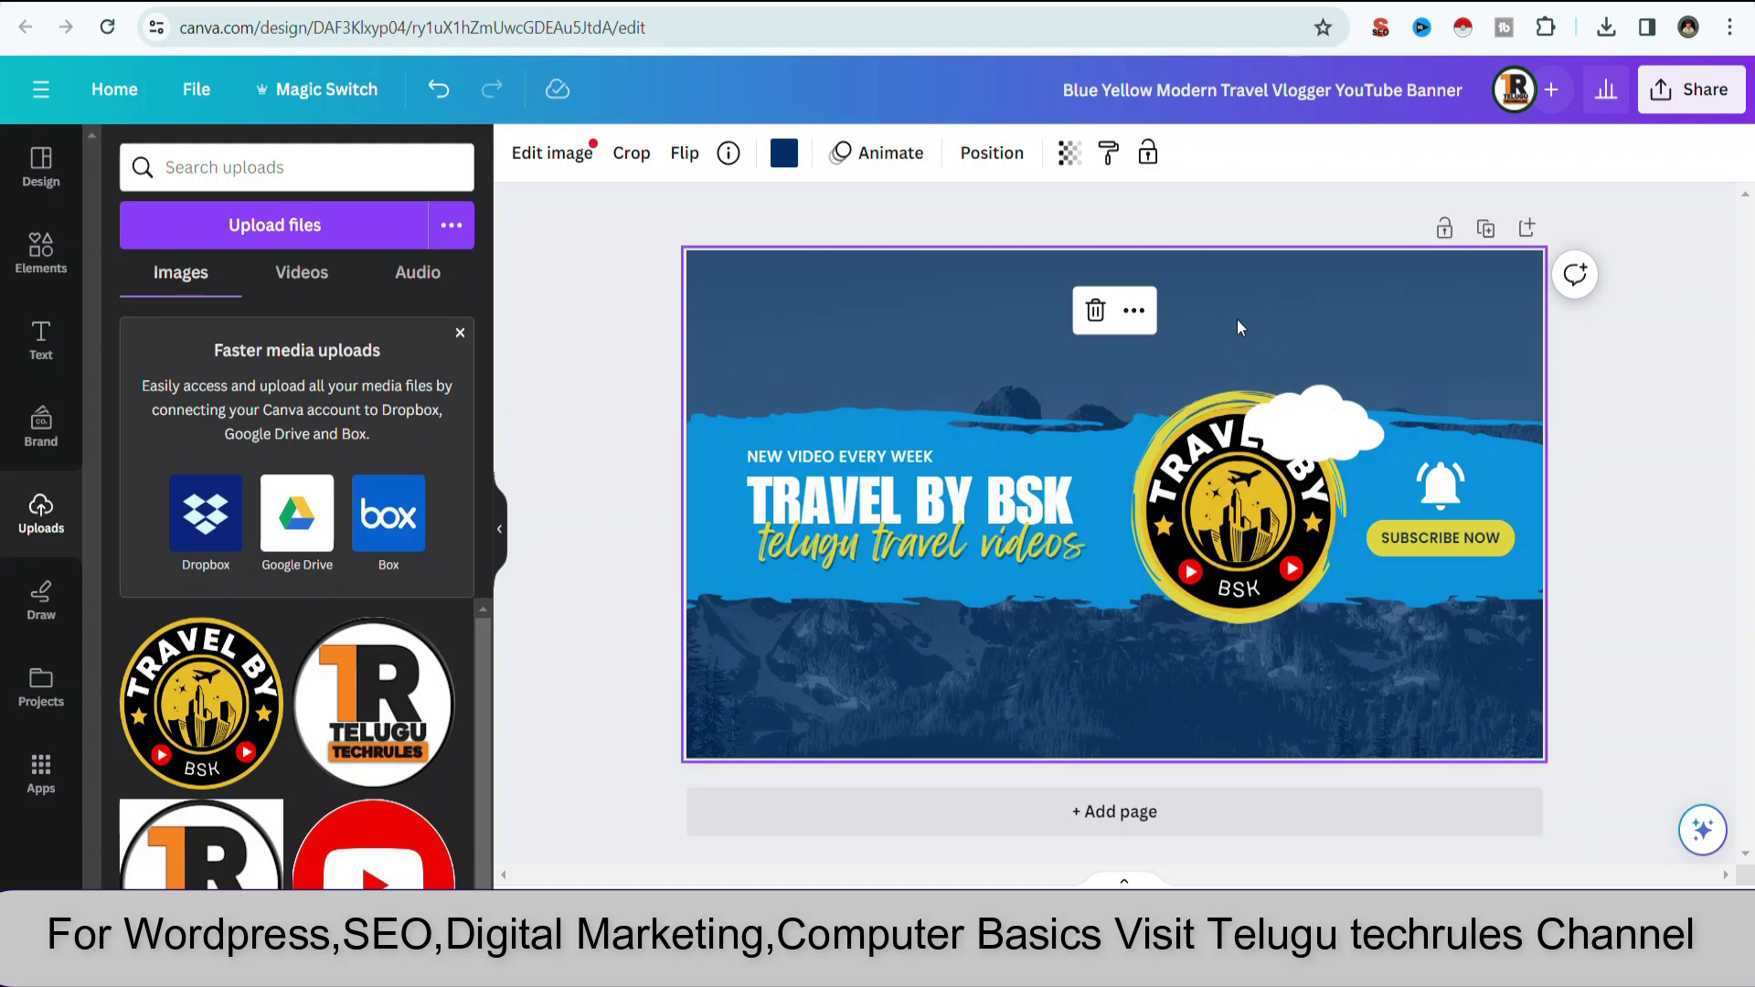
left_click(1700, 93)
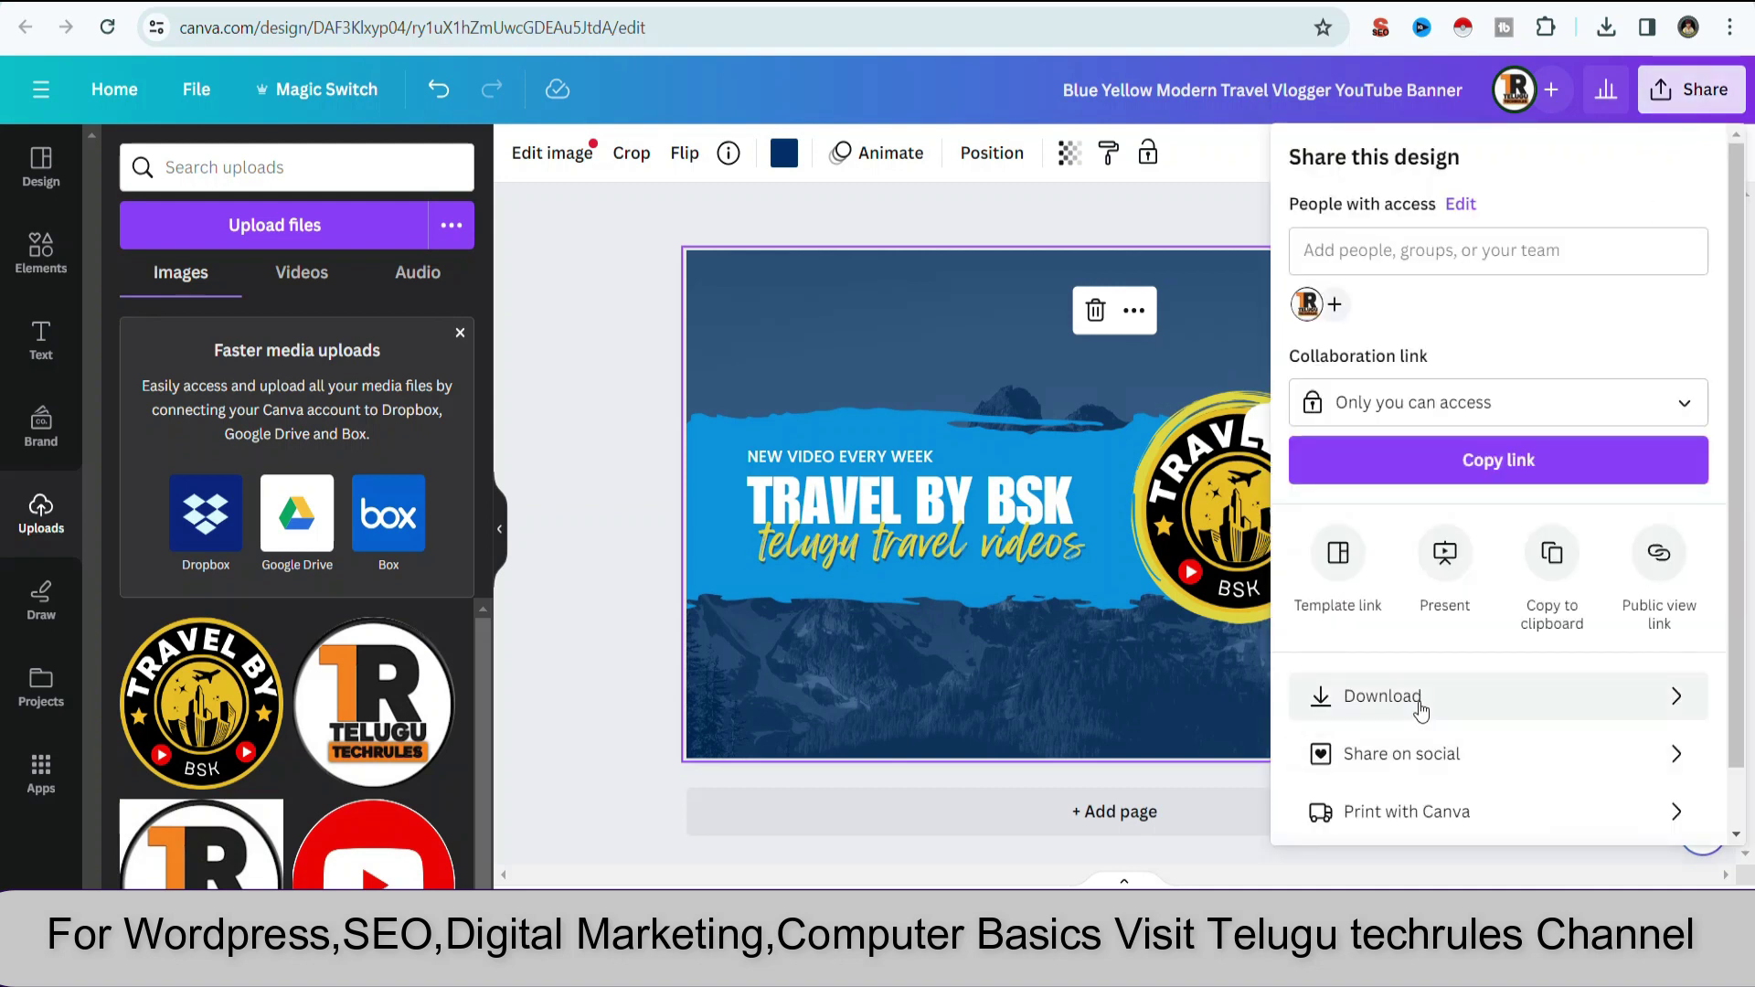
left_click(1420, 704)
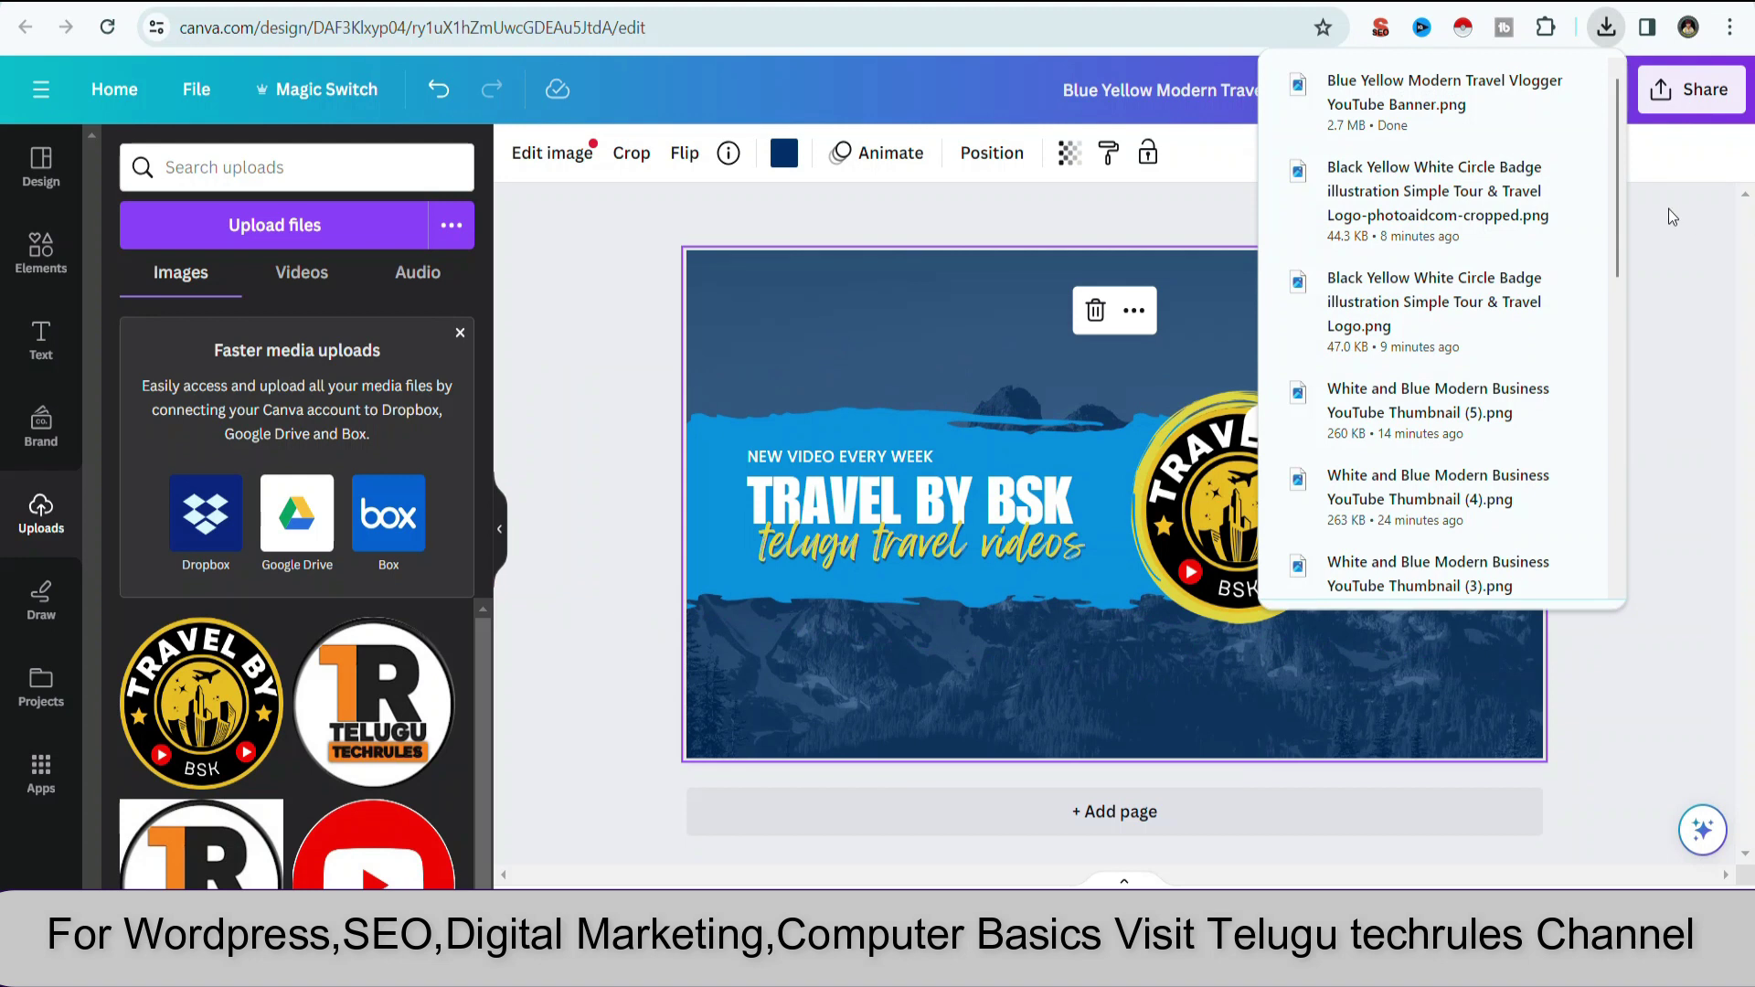
left_click(1678, 171)
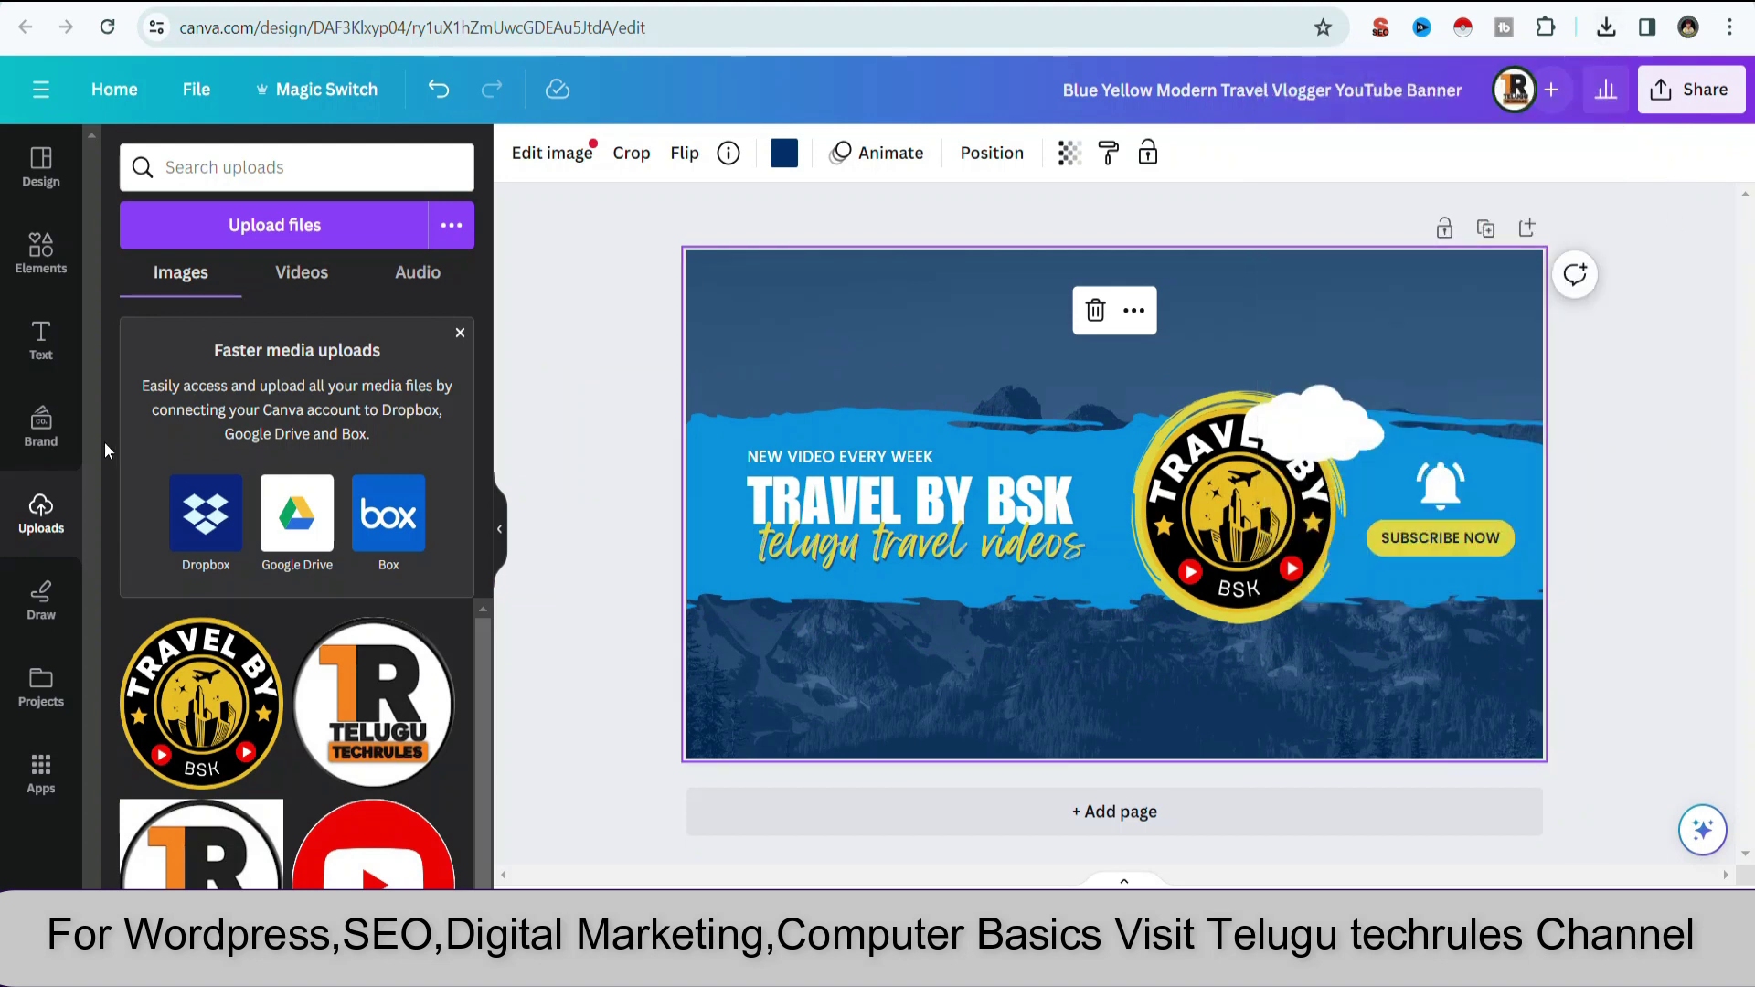
Search the Elements library for 'travel'
left_click(39, 256)
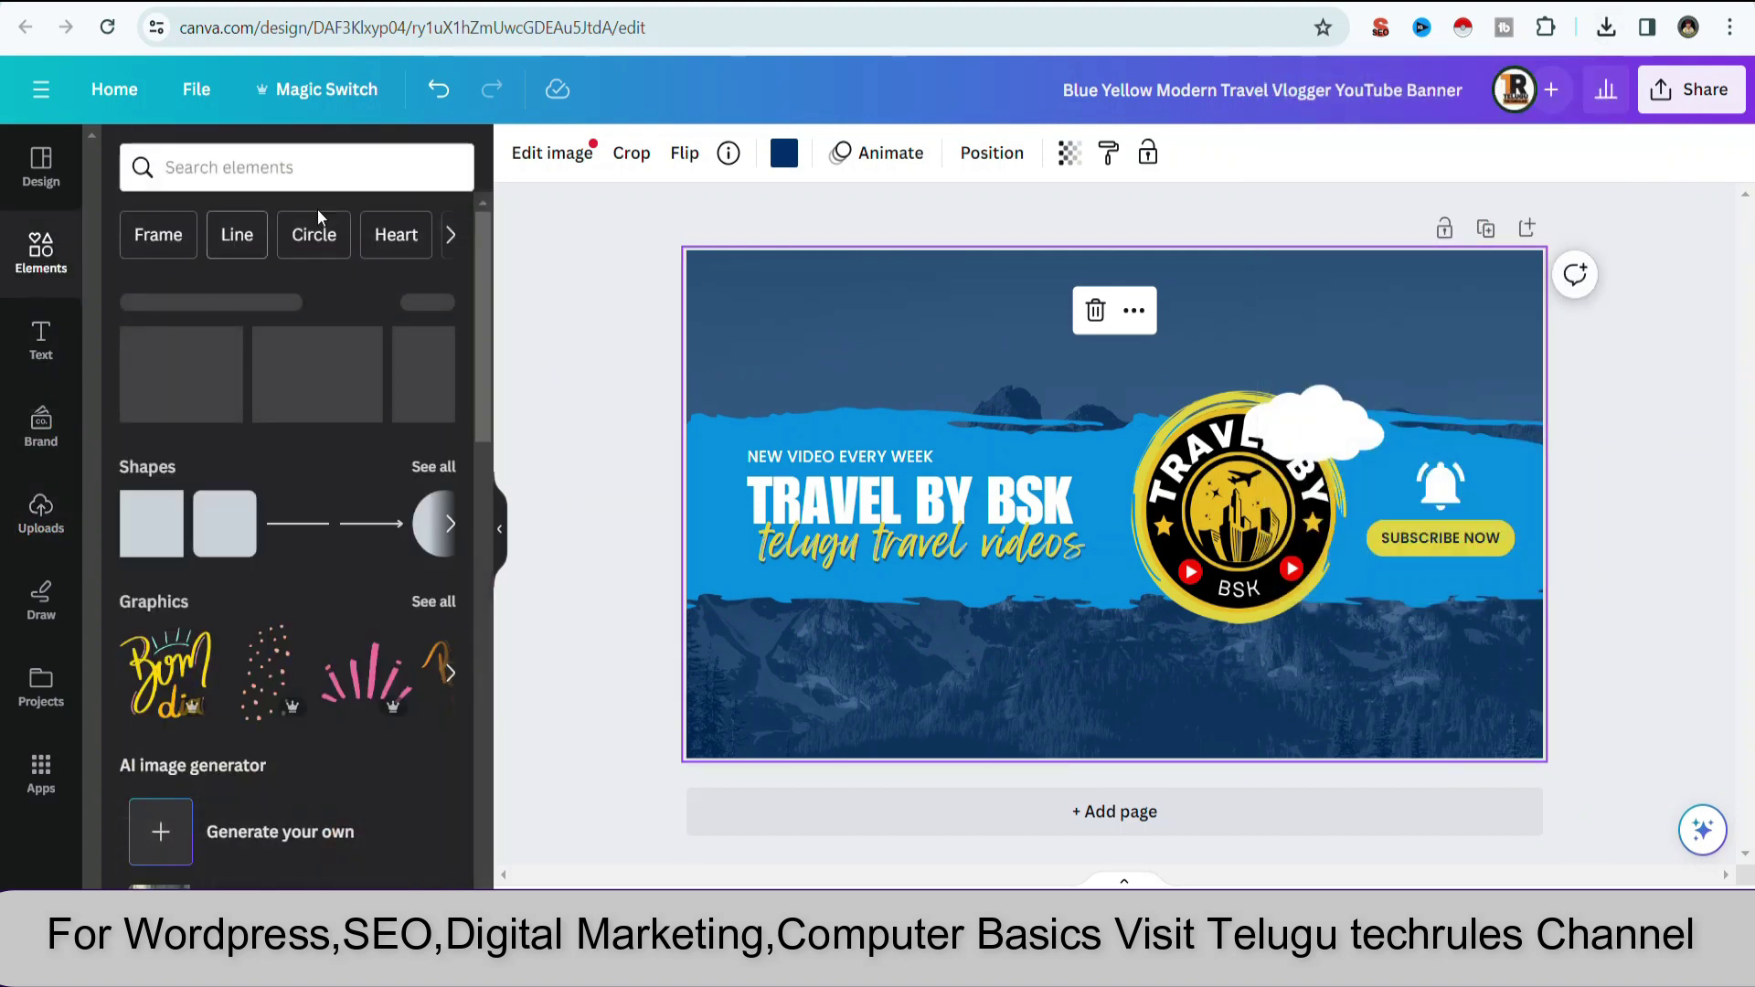
left_click(358, 173)
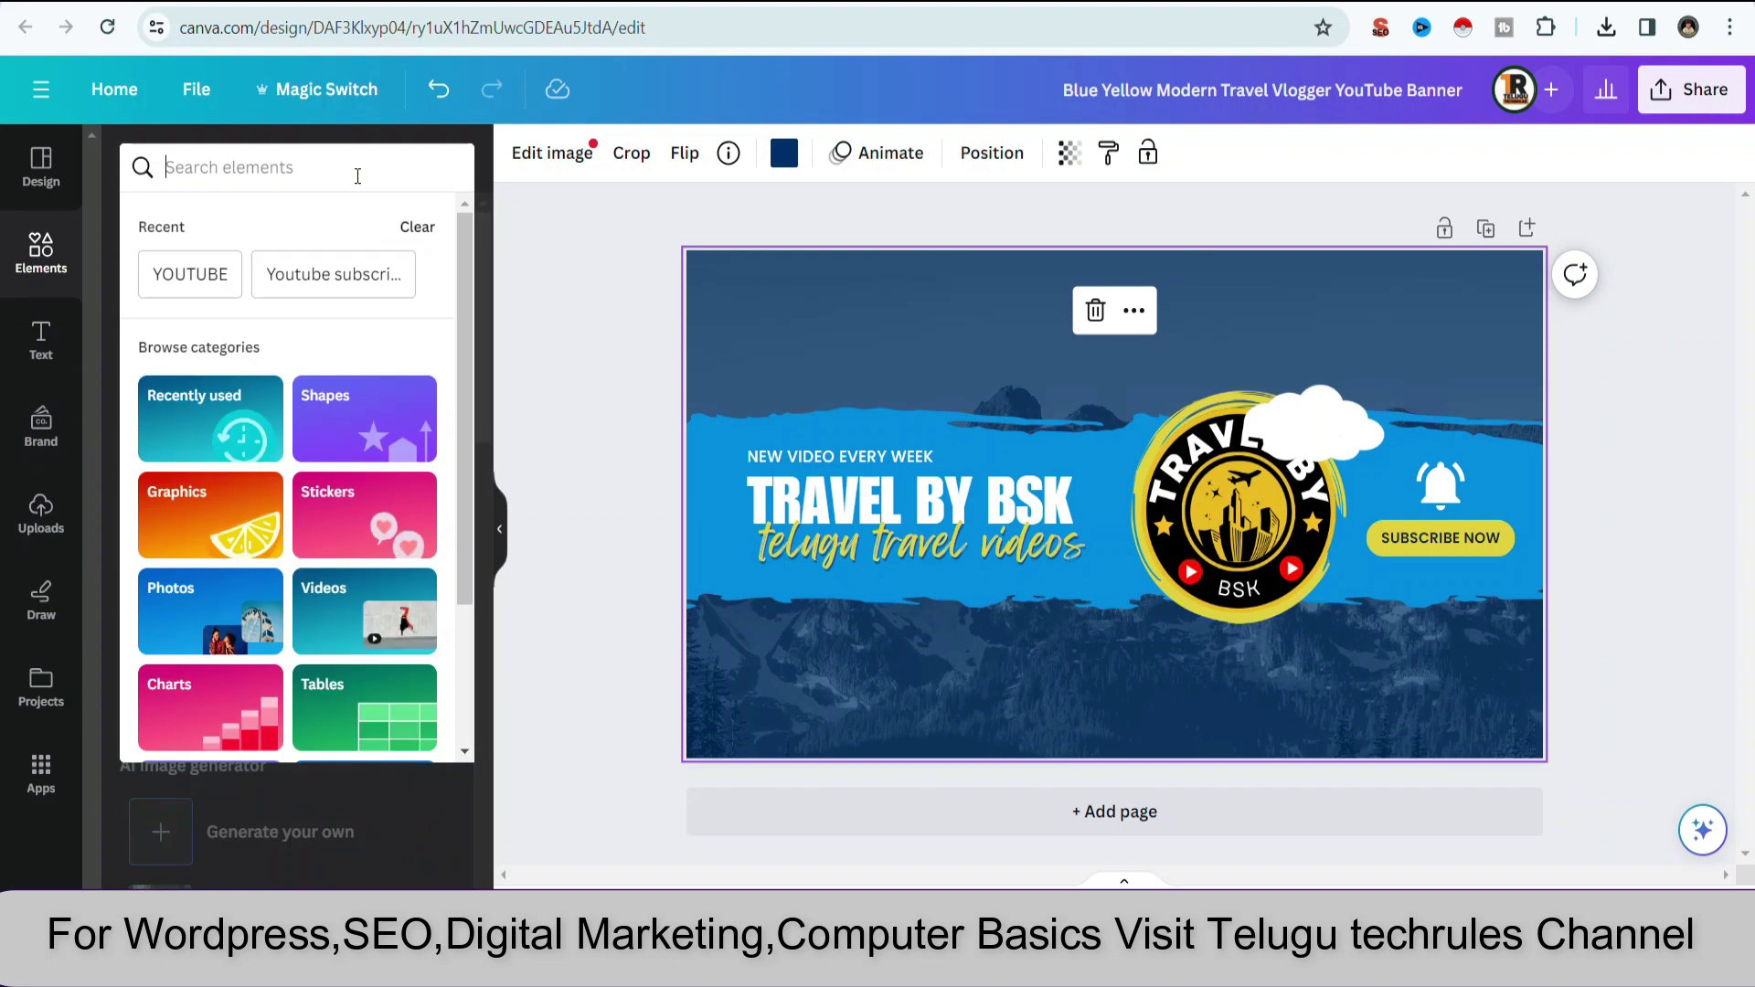
type("travel")
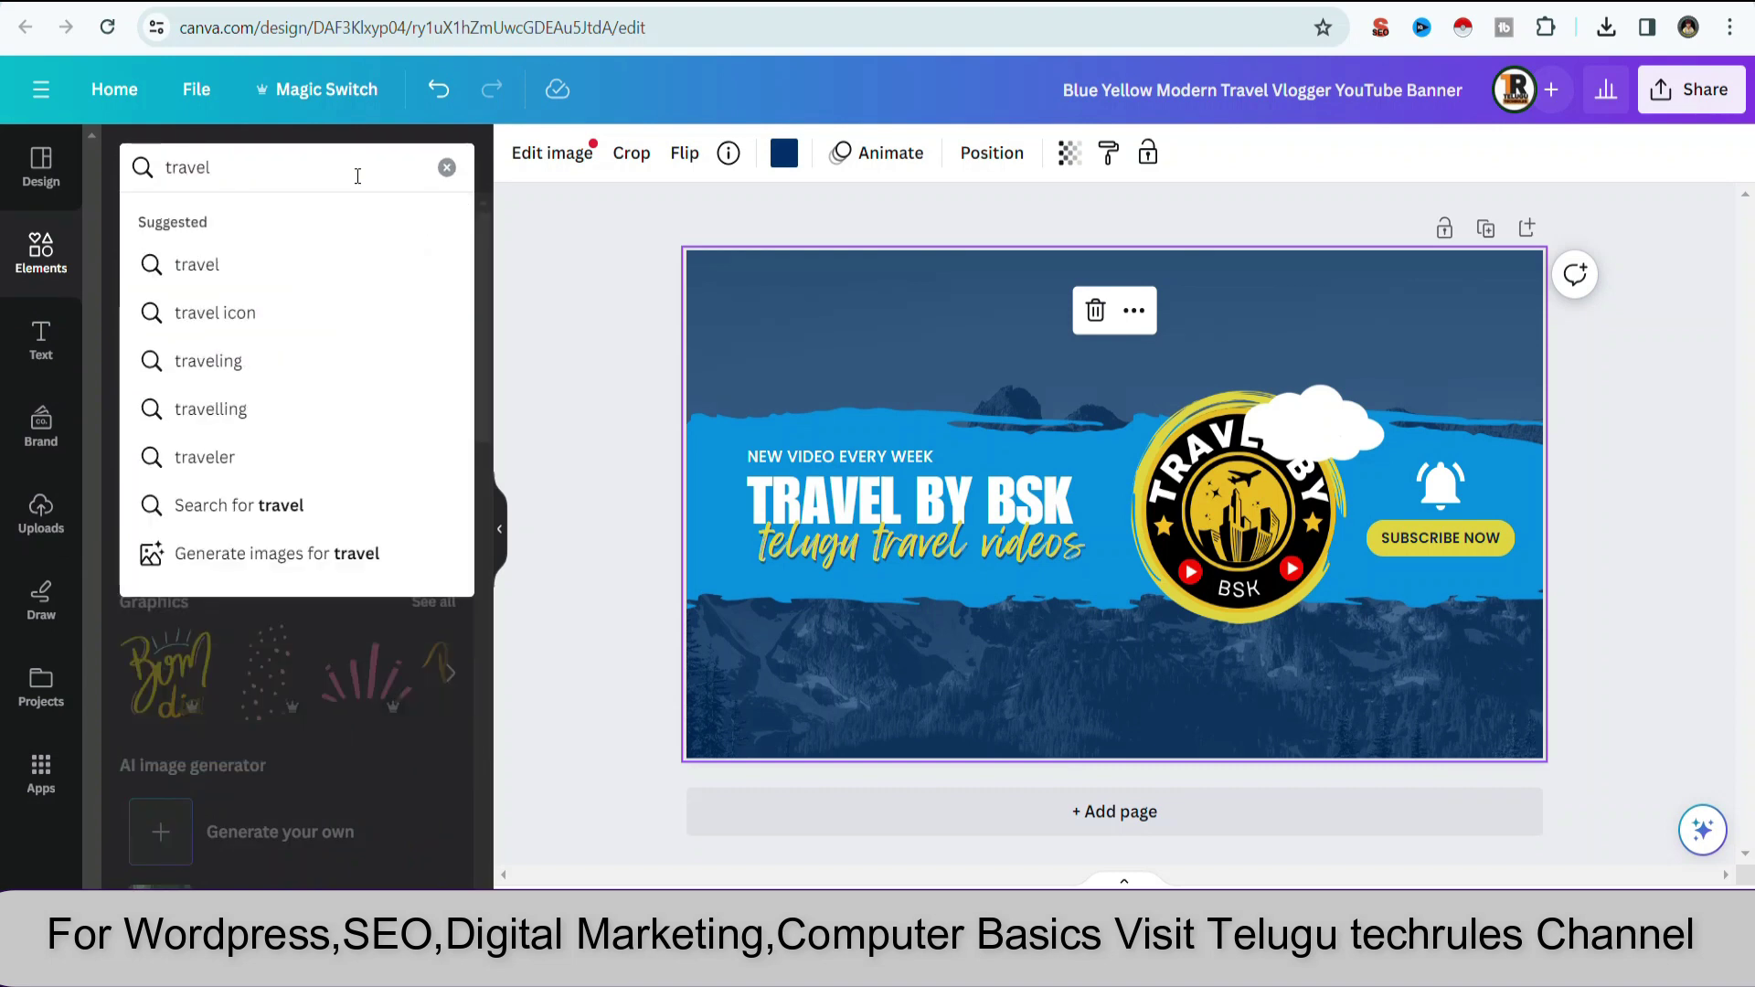
left_click(230, 267)
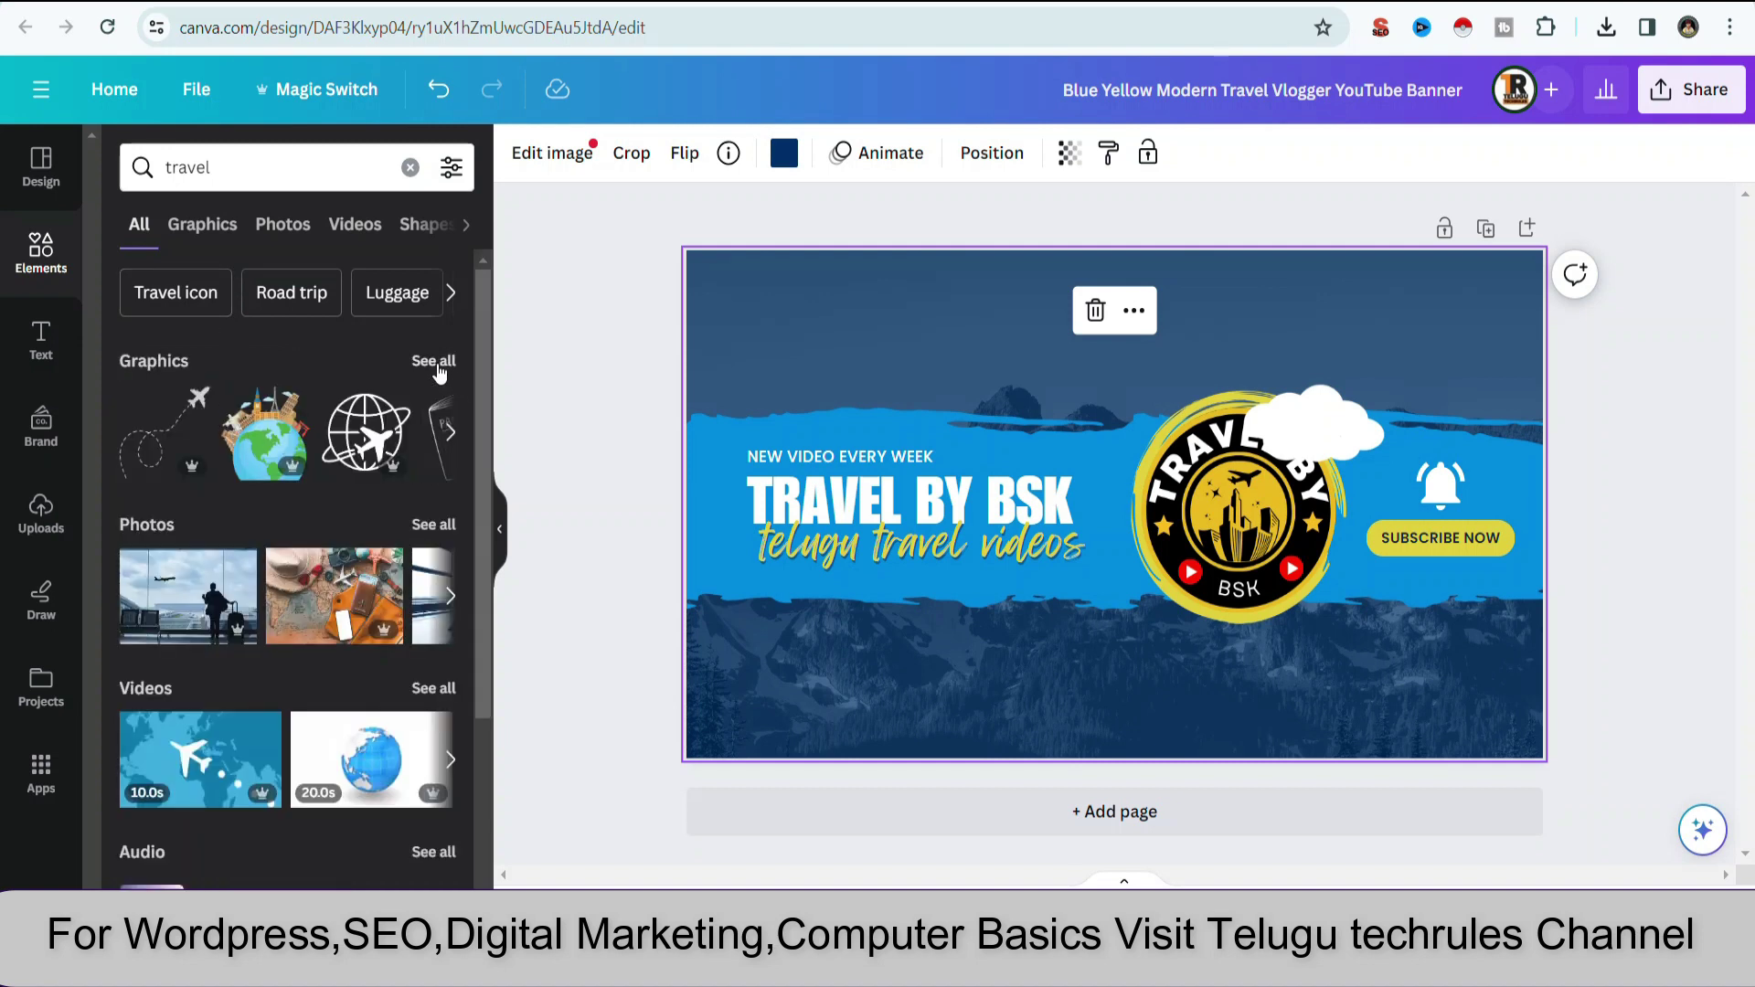
Show all travel graphics results and scroll through them
left_click(437, 364)
scroll(378, 631, "down", 1)
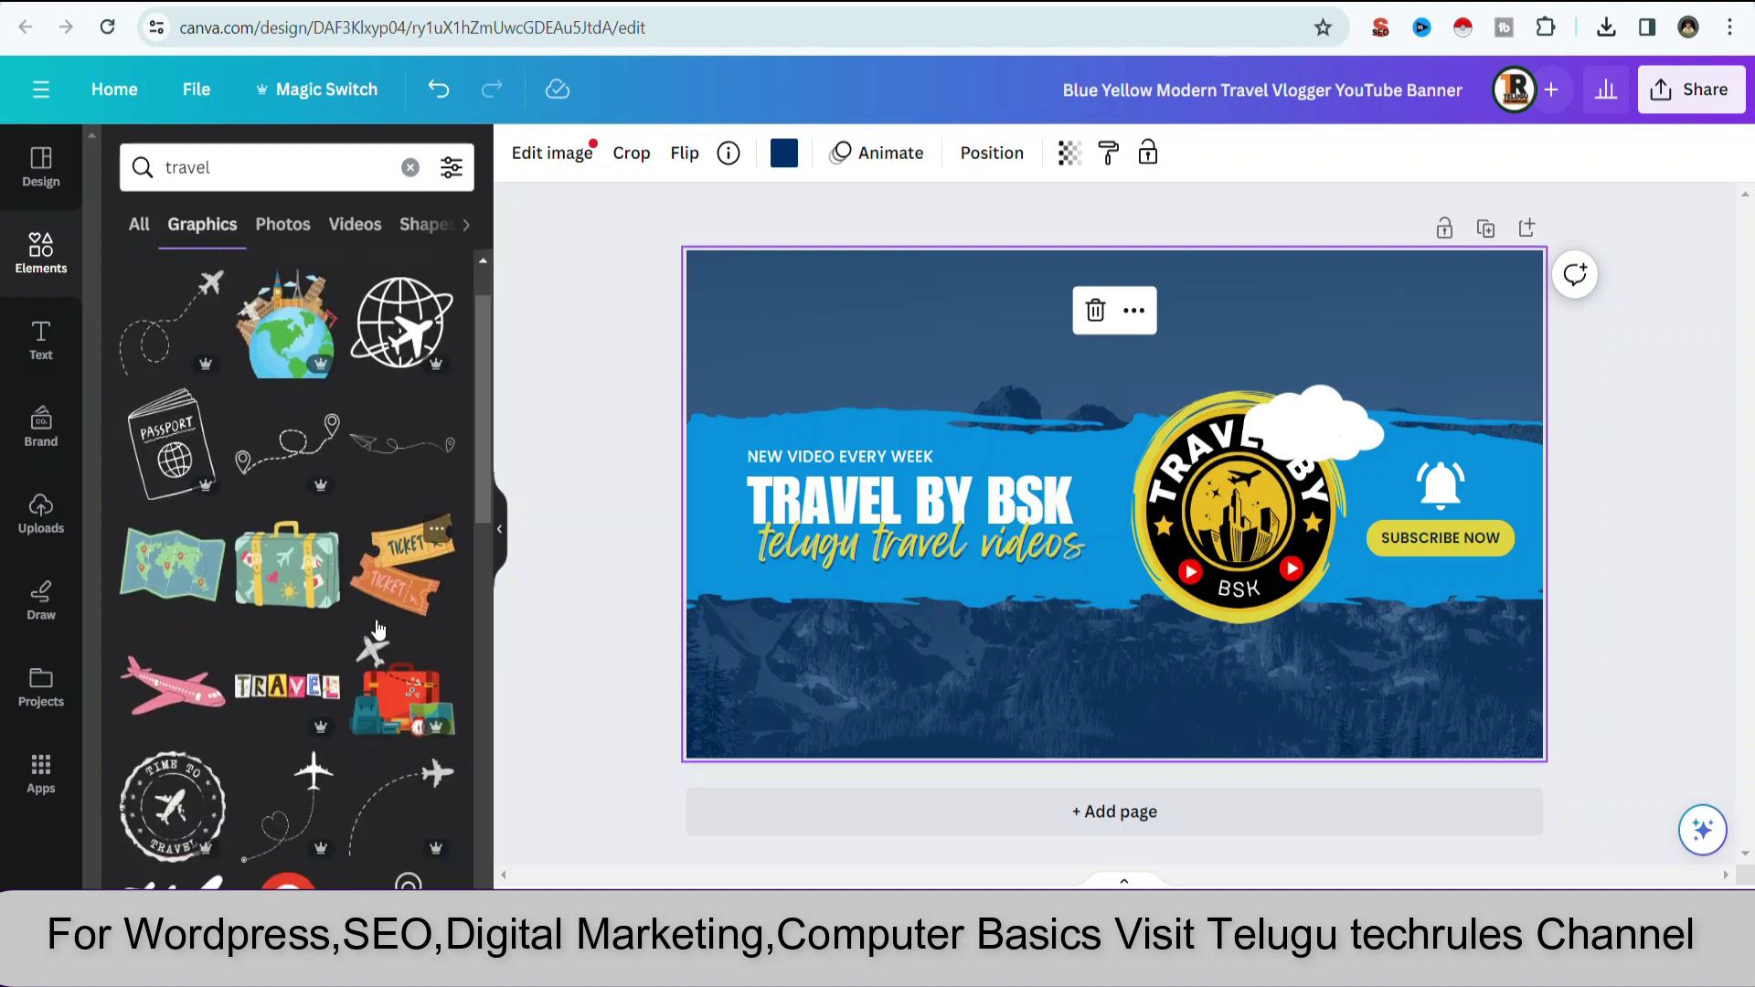
scroll(377, 631, "down", 4)
scroll(377, 631, "down", 3)
scroll(377, 631, "down", 2)
scroll(378, 630, "down", 3)
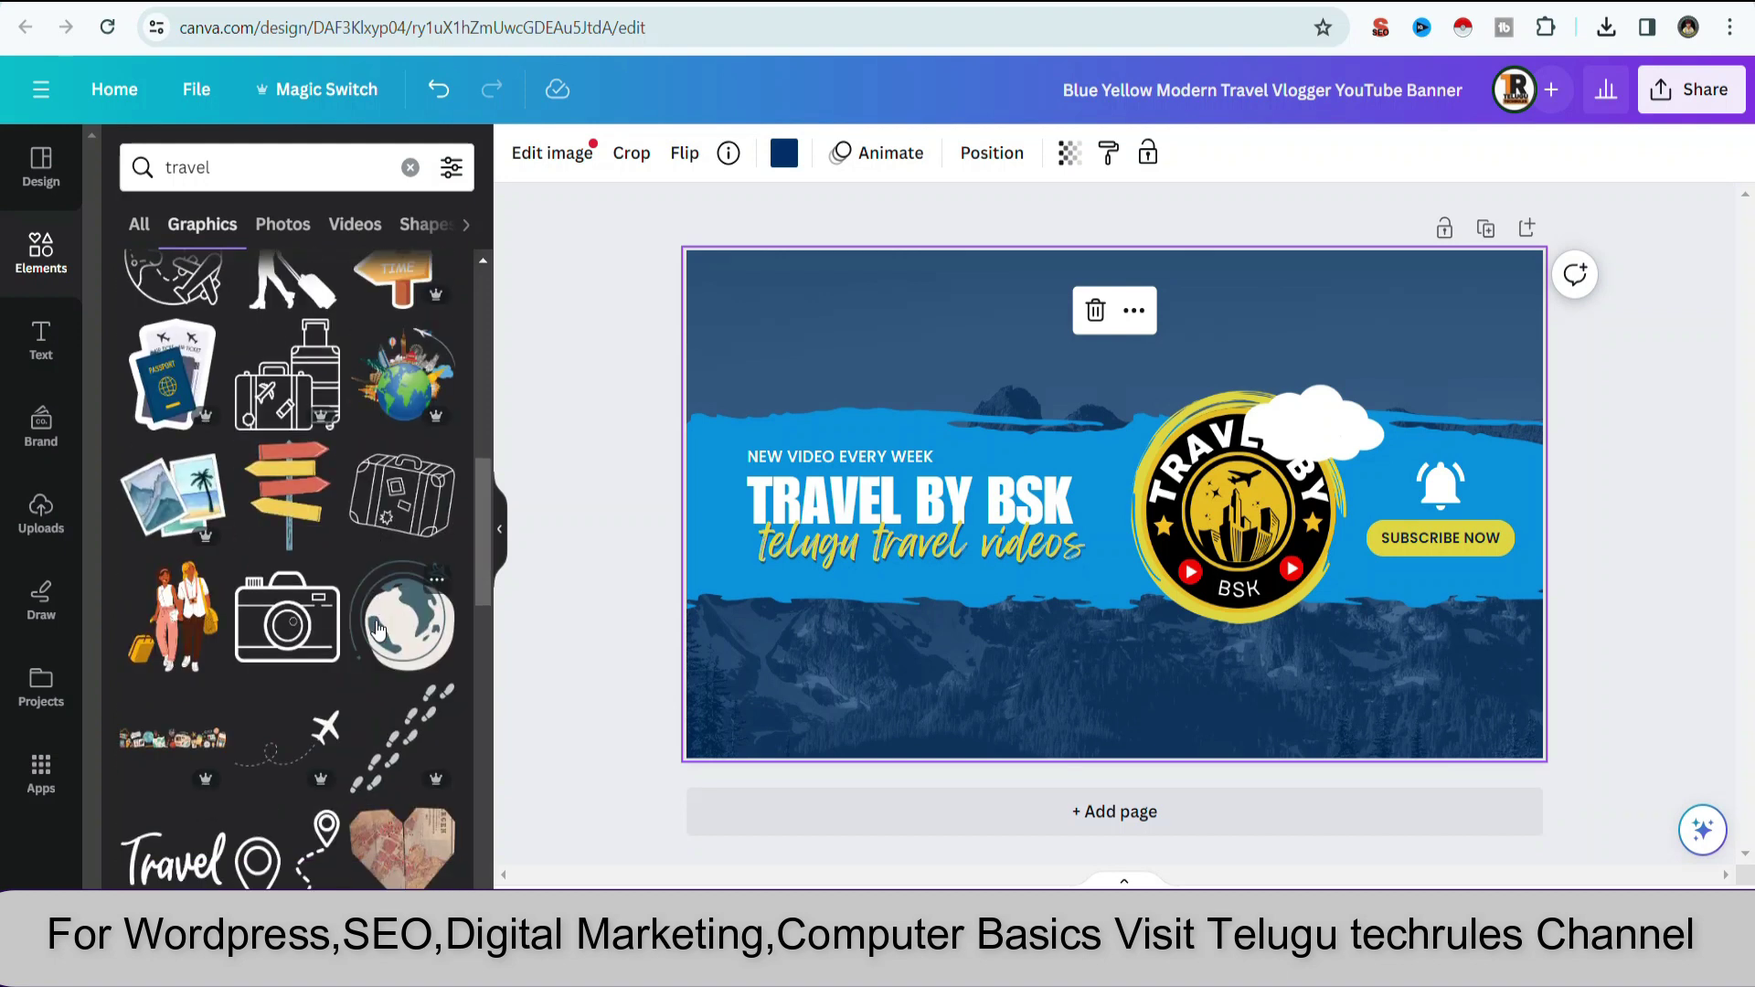
scroll(377, 630, "down", 3)
scroll(366, 603, "down", 1)
scroll(339, 549, "down", 3)
scroll(301, 478, "down", 3)
key("Escape")
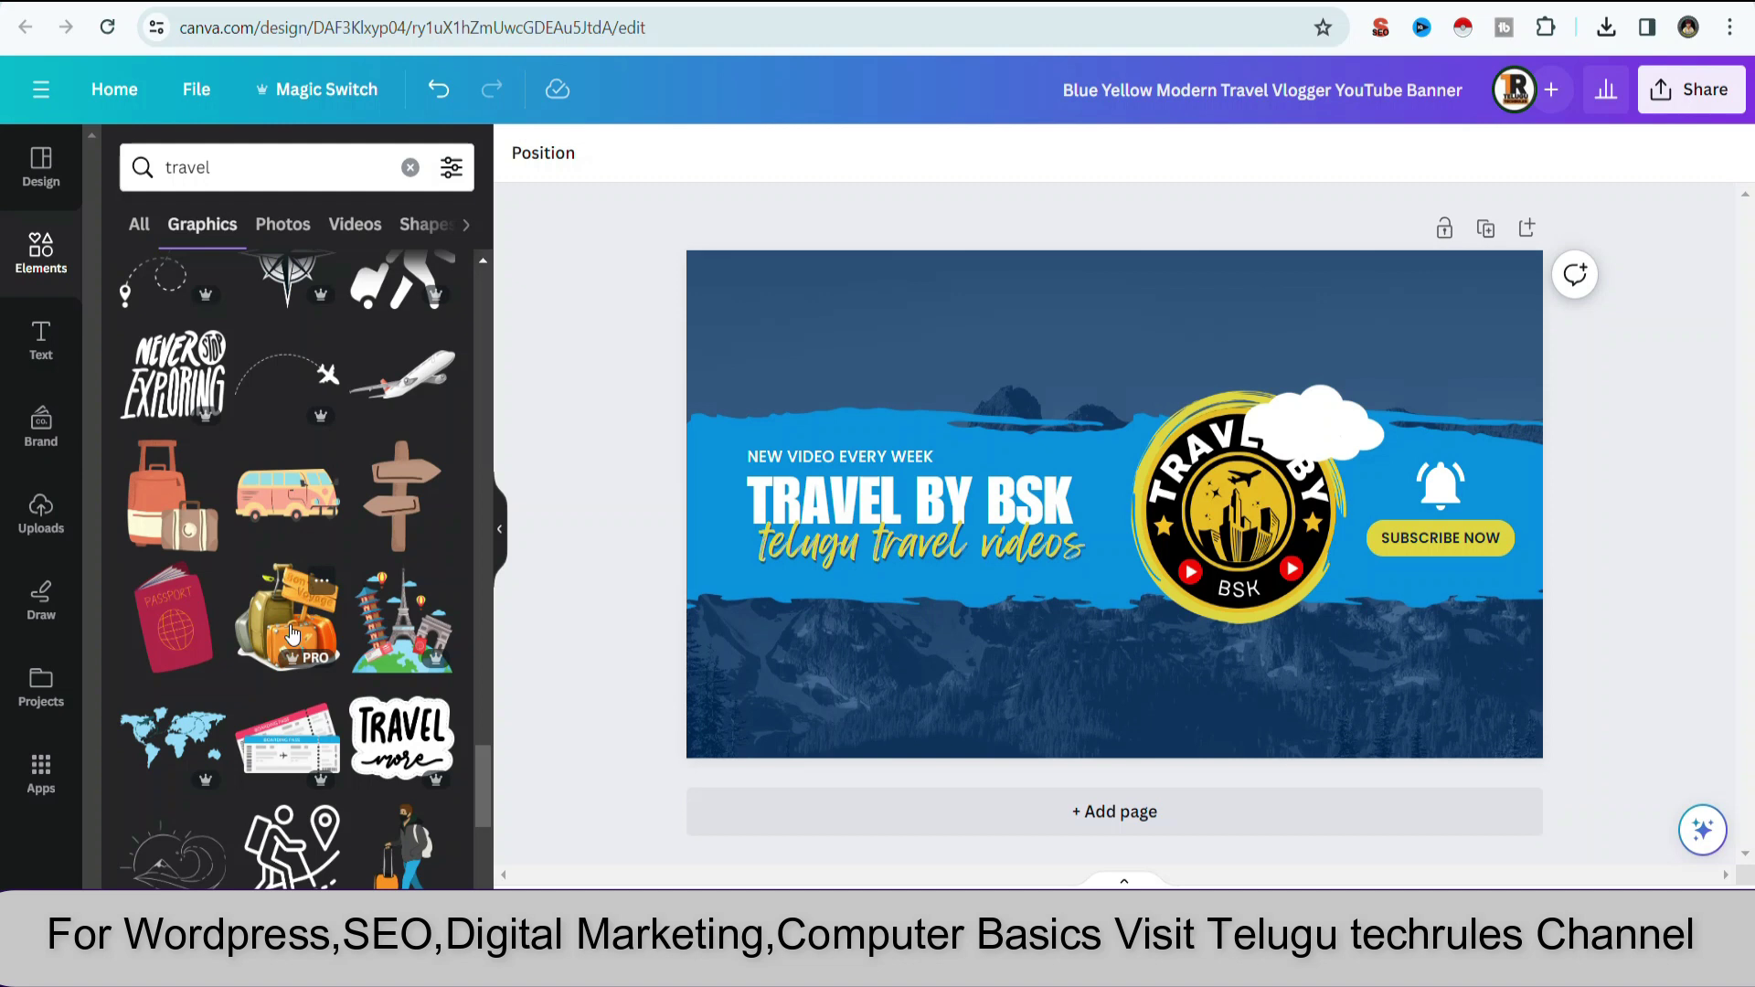
Add the orange luggage graphic and shrink it to a small icon beside the tagline
left_click_drag(293, 632, 1284, 639)
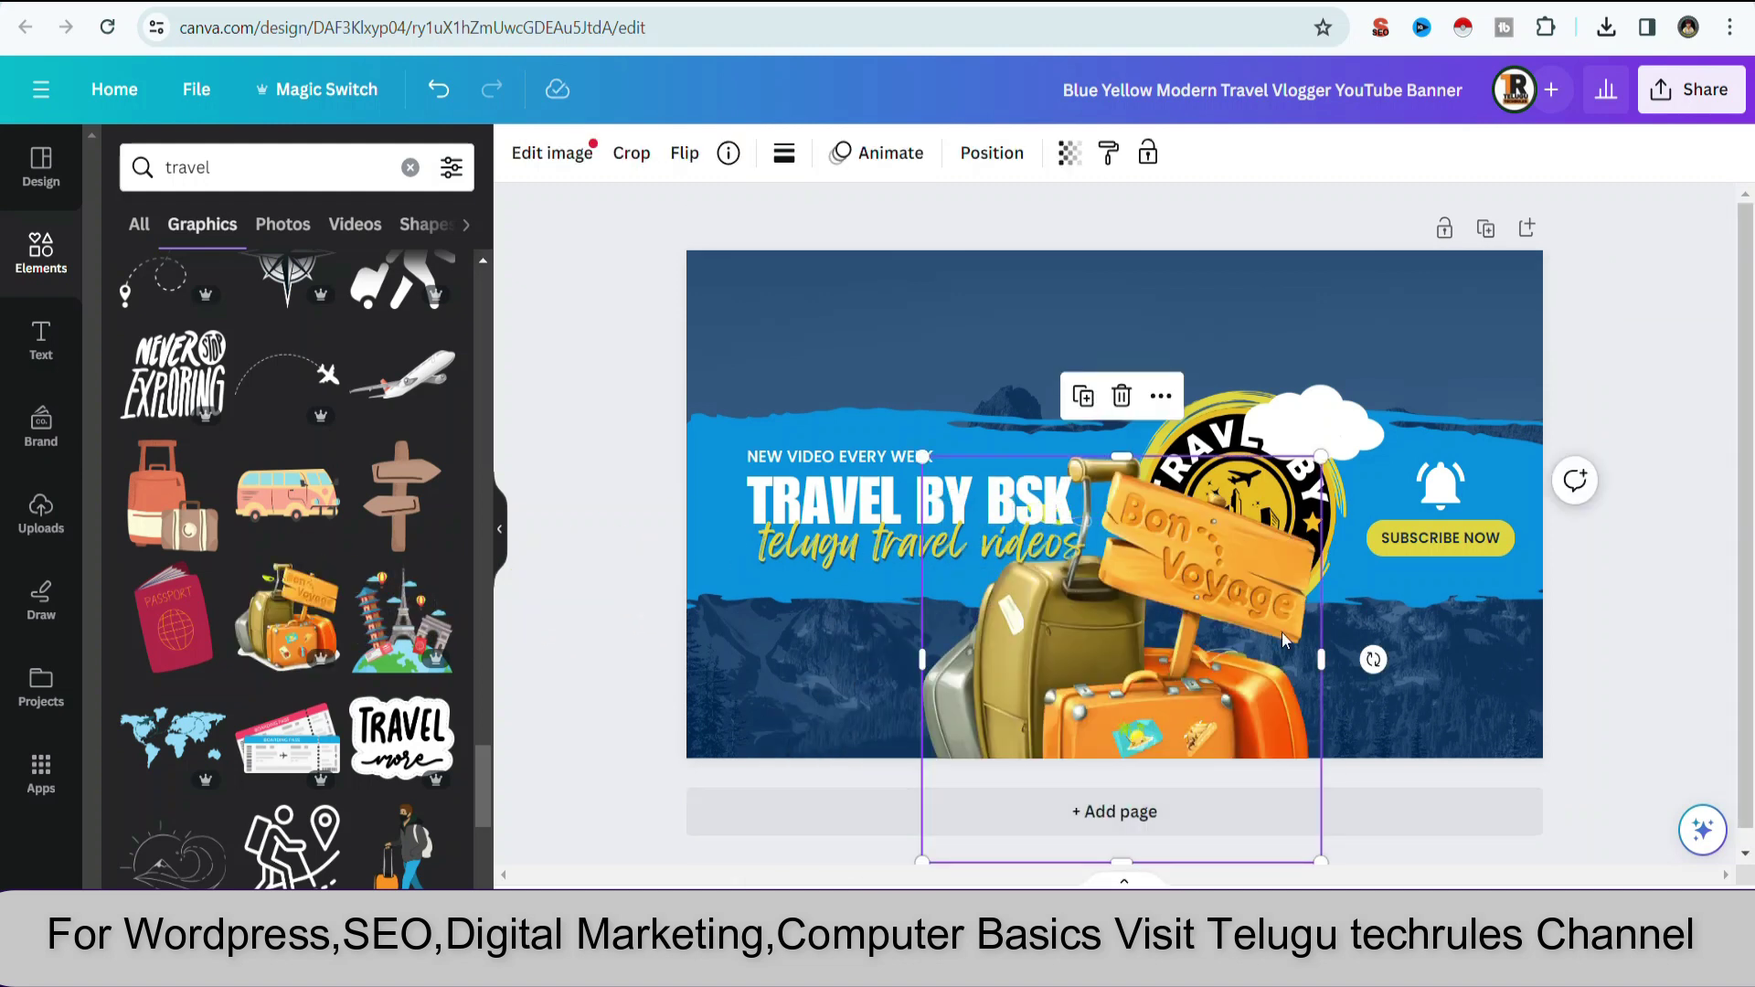
mouse_move(923, 457)
left_mouse_down()
mouse_move(1059, 556)
mouse_move(1128, 658)
left_mouse_up()
left_click_drag(1225, 759, 1096, 622)
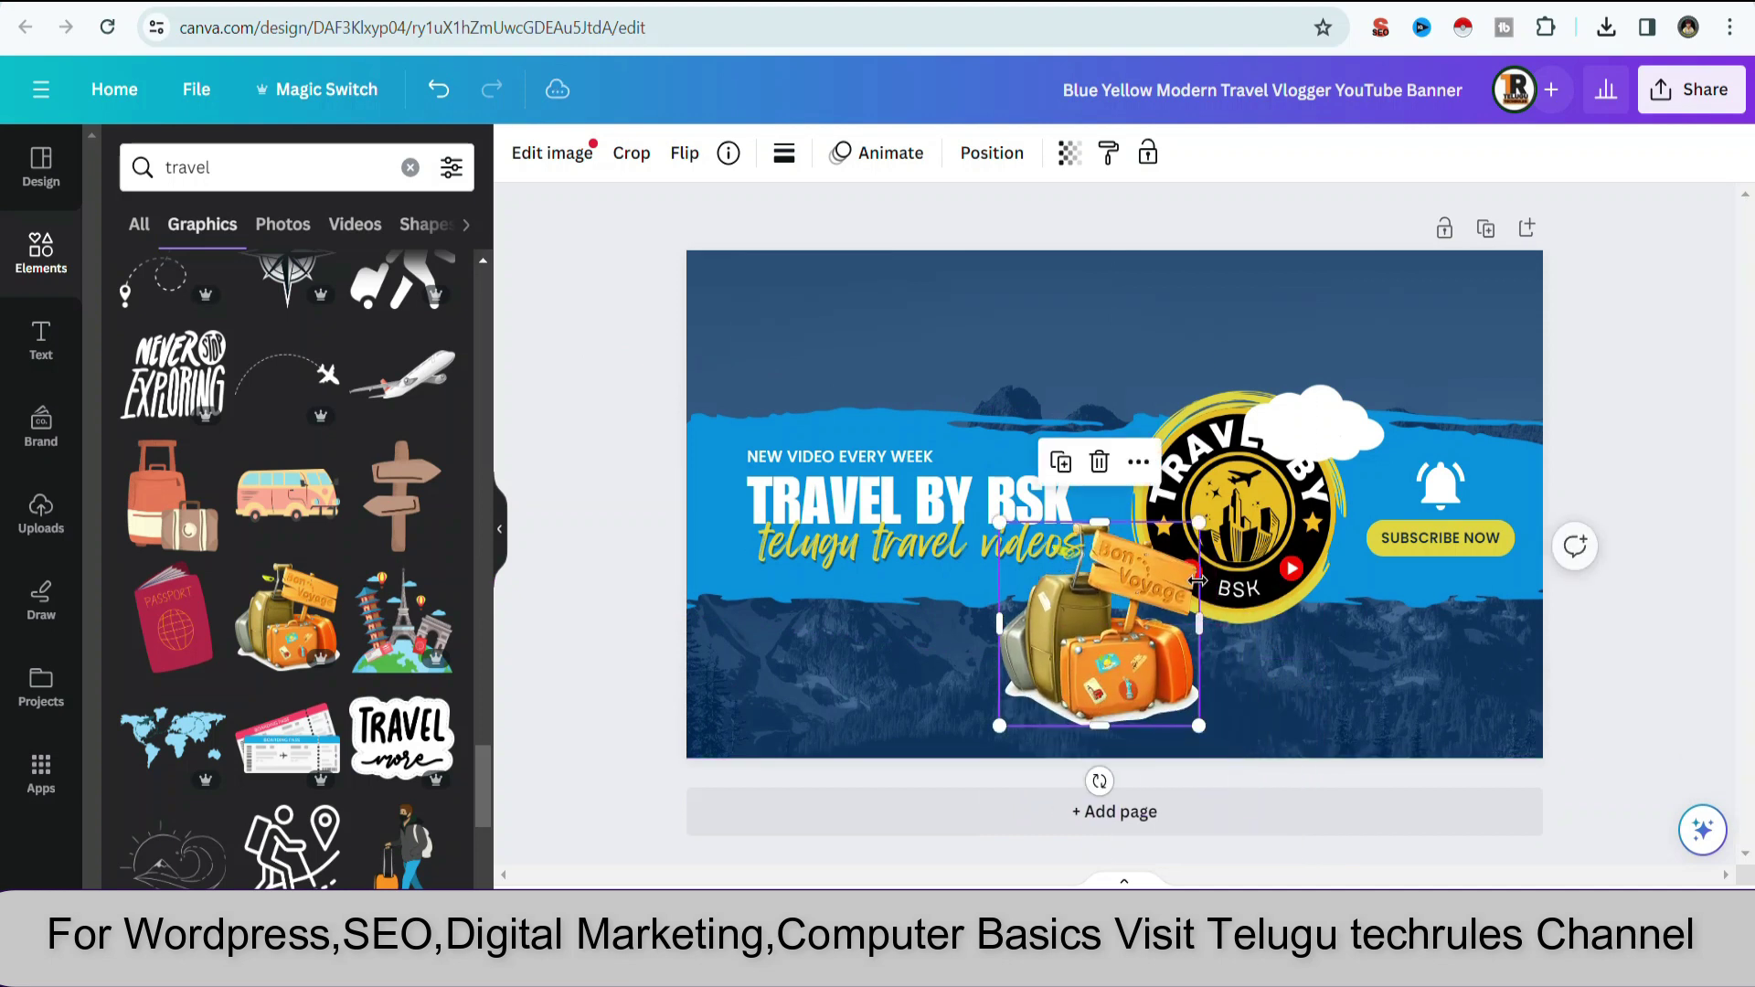
left_click_drag(1198, 522, 1119, 652)
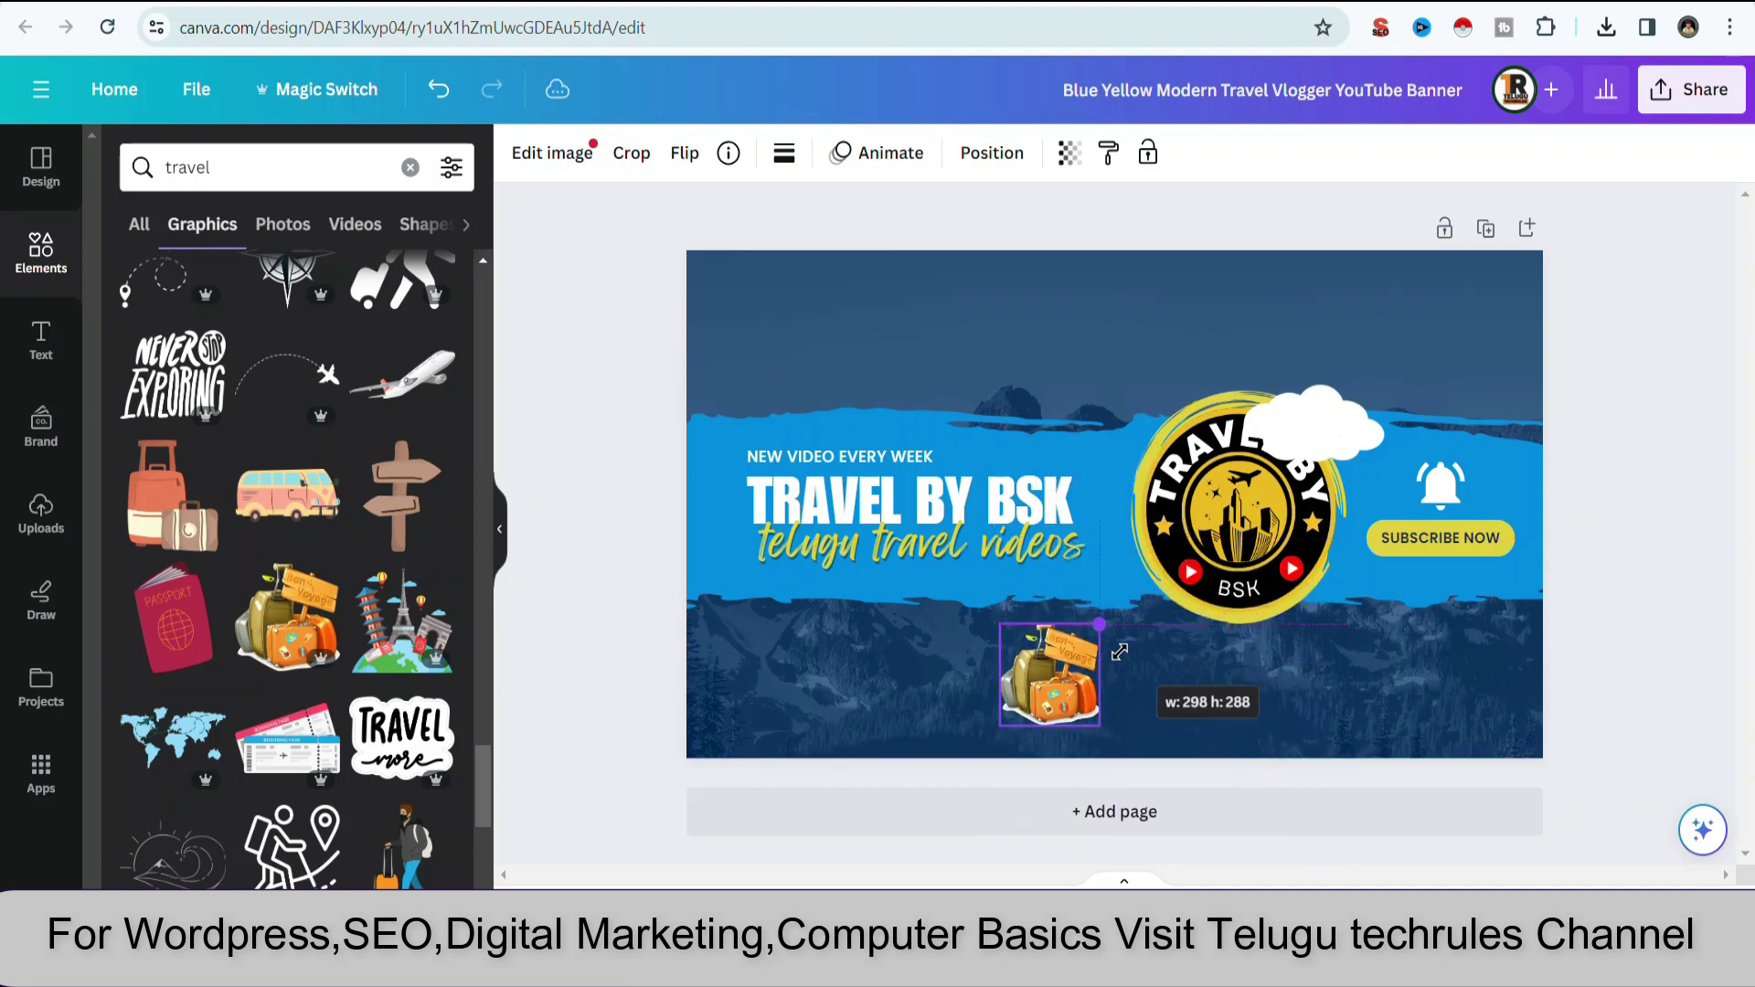
mouse_move(1099, 727)
left_mouse_down()
mouse_move(1068, 704)
mouse_move(1105, 570)
left_mouse_up()
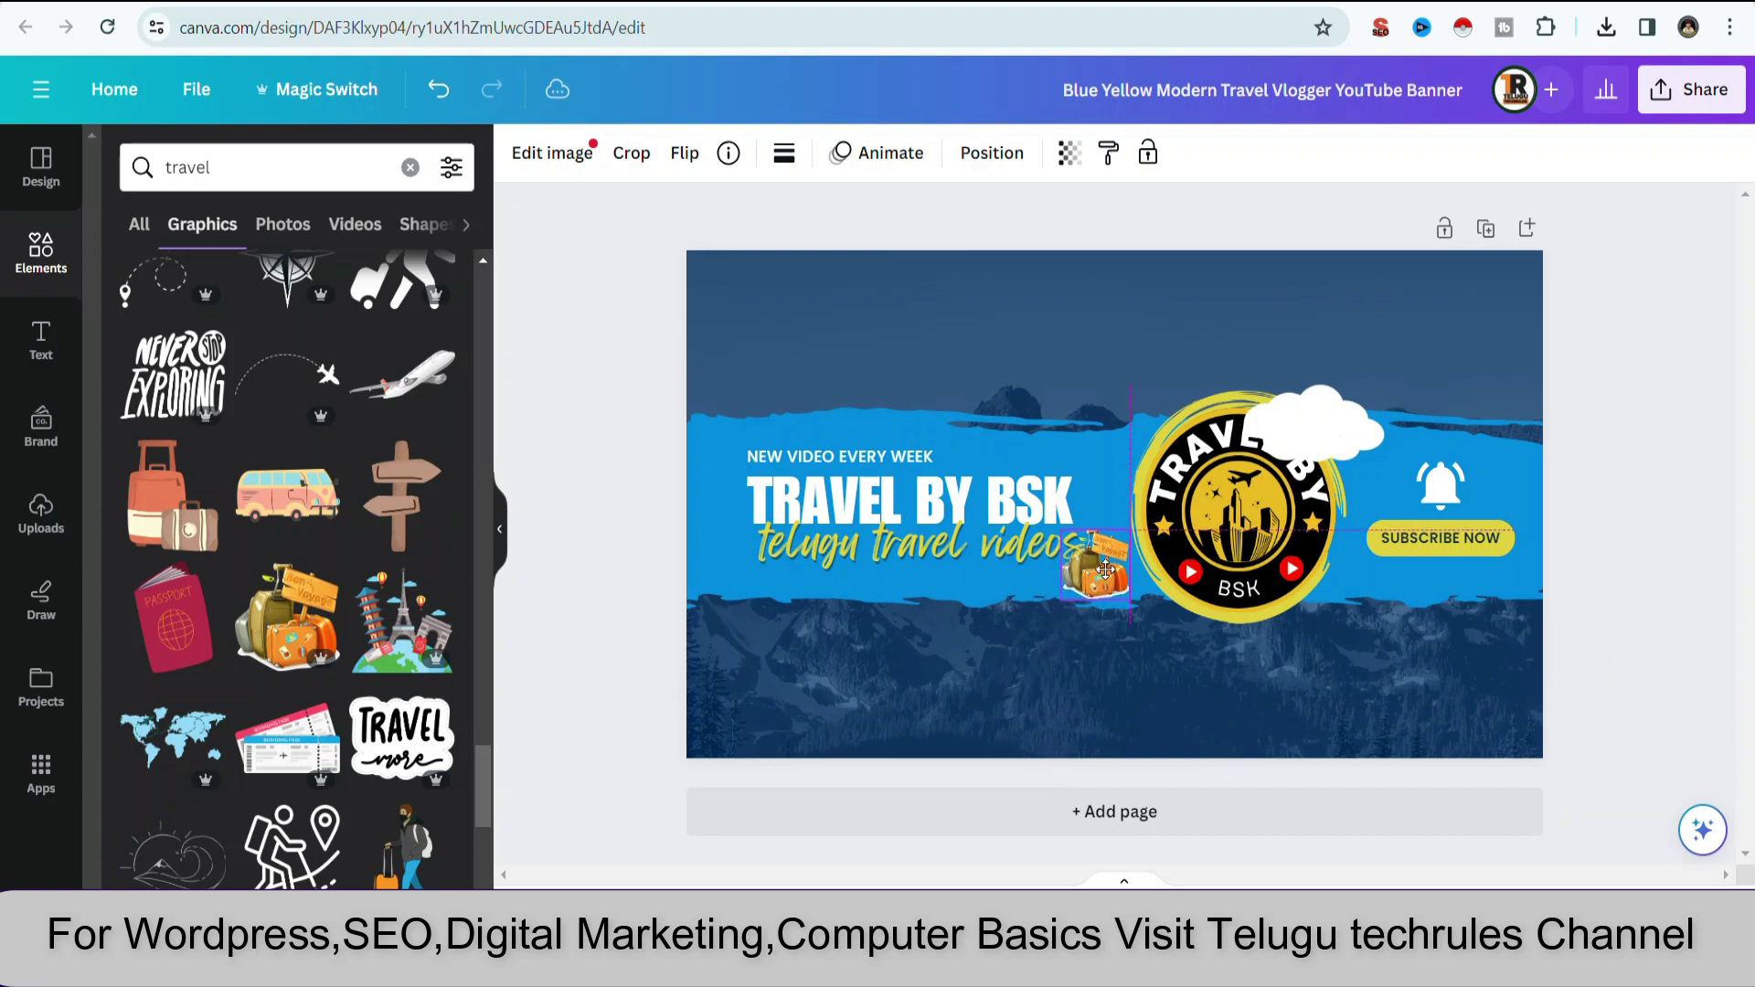
Make the 'telugu travel videos' tagline slightly smaller and lower, then drag in the white airplane
left_click(1056, 562)
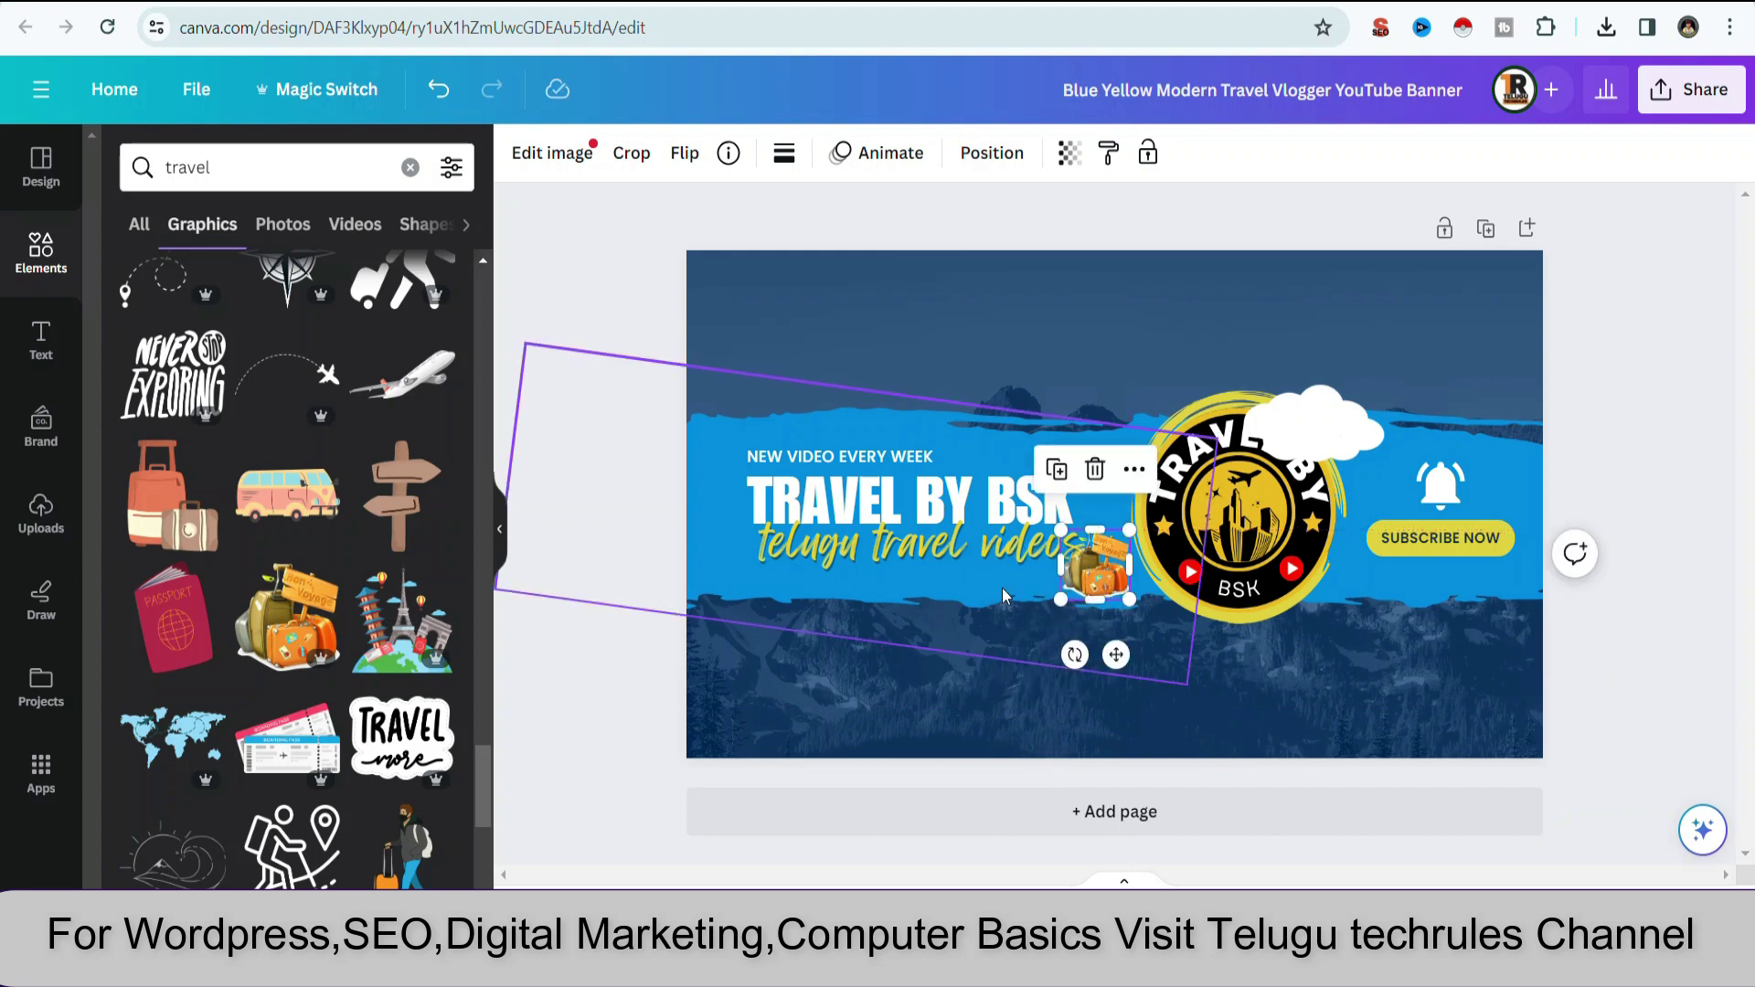
left_click(1059, 559)
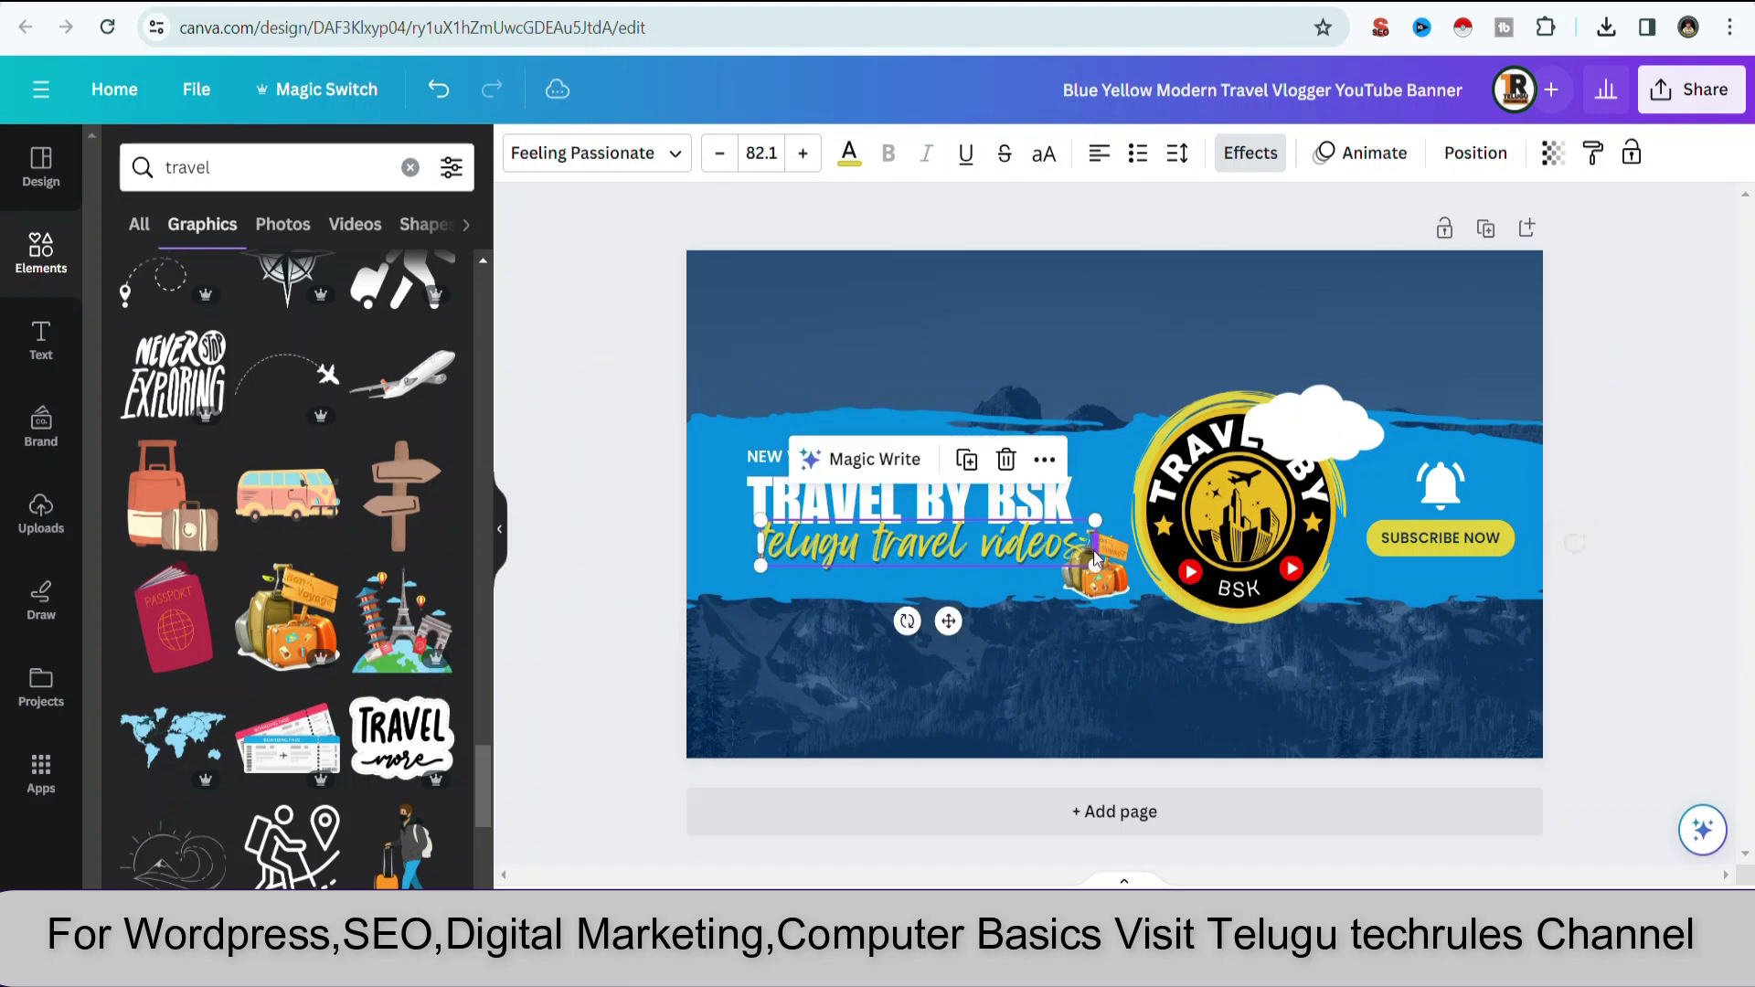
left_click_drag(1096, 560, 1072, 563)
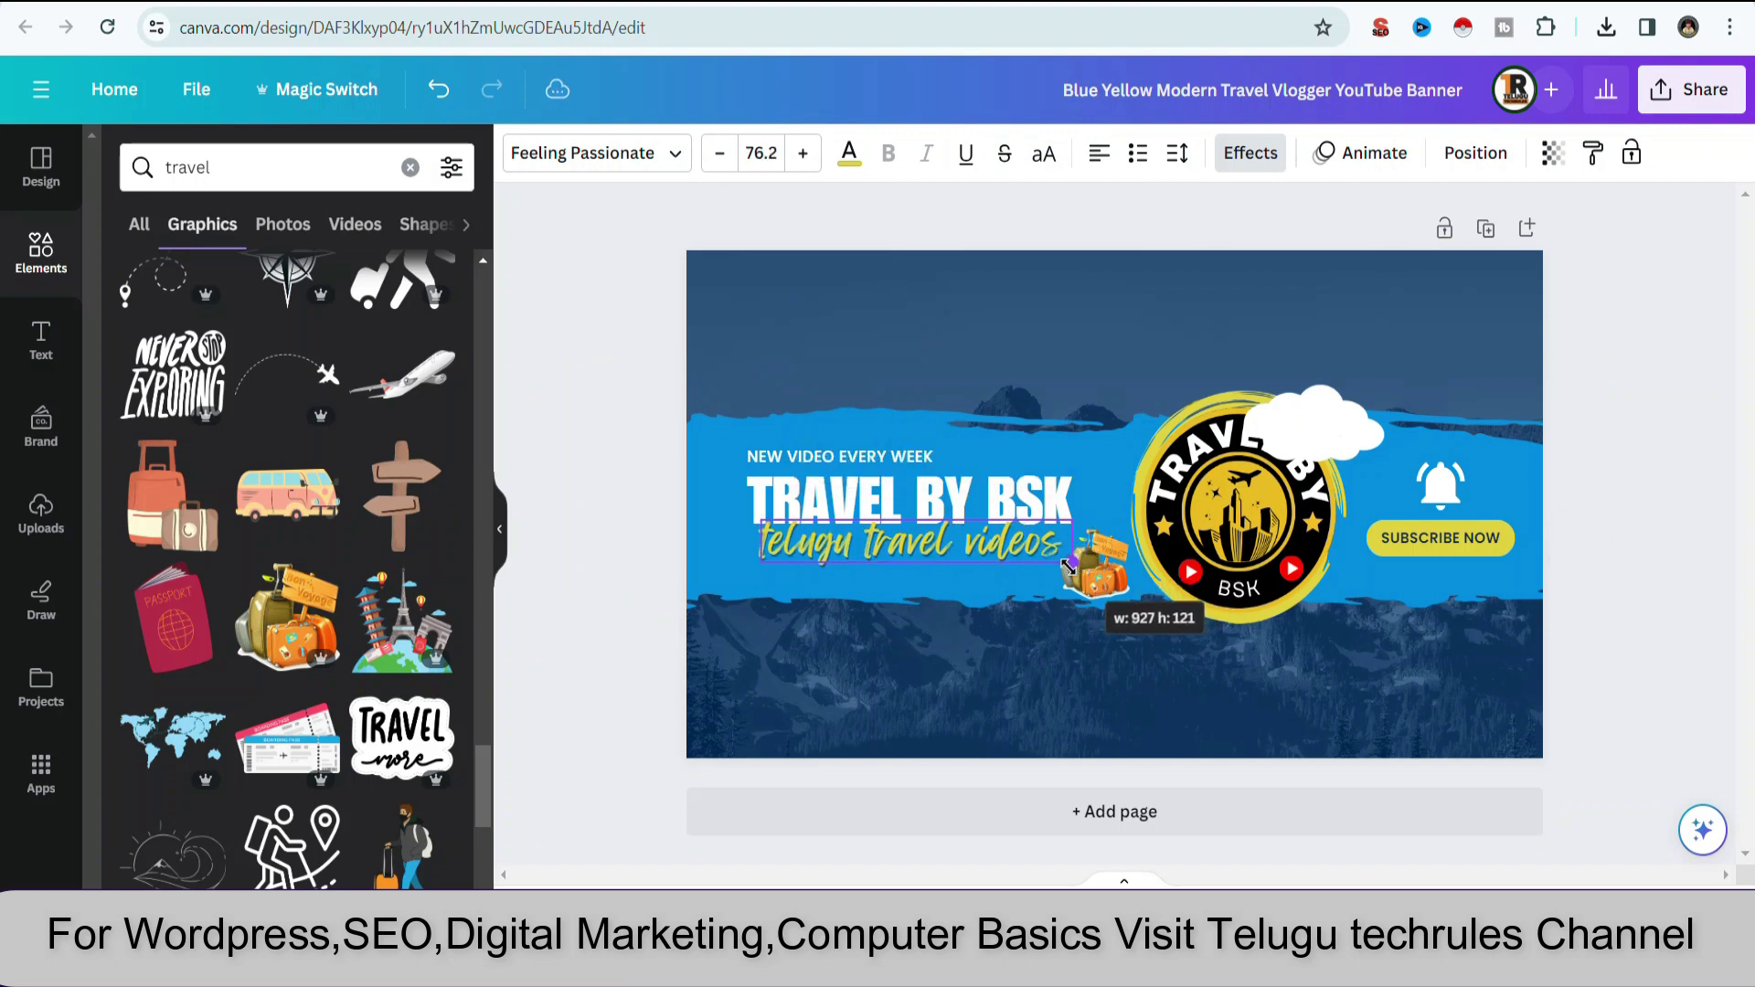
left_click(1022, 587)
left_click_drag(869, 549, 867, 555)
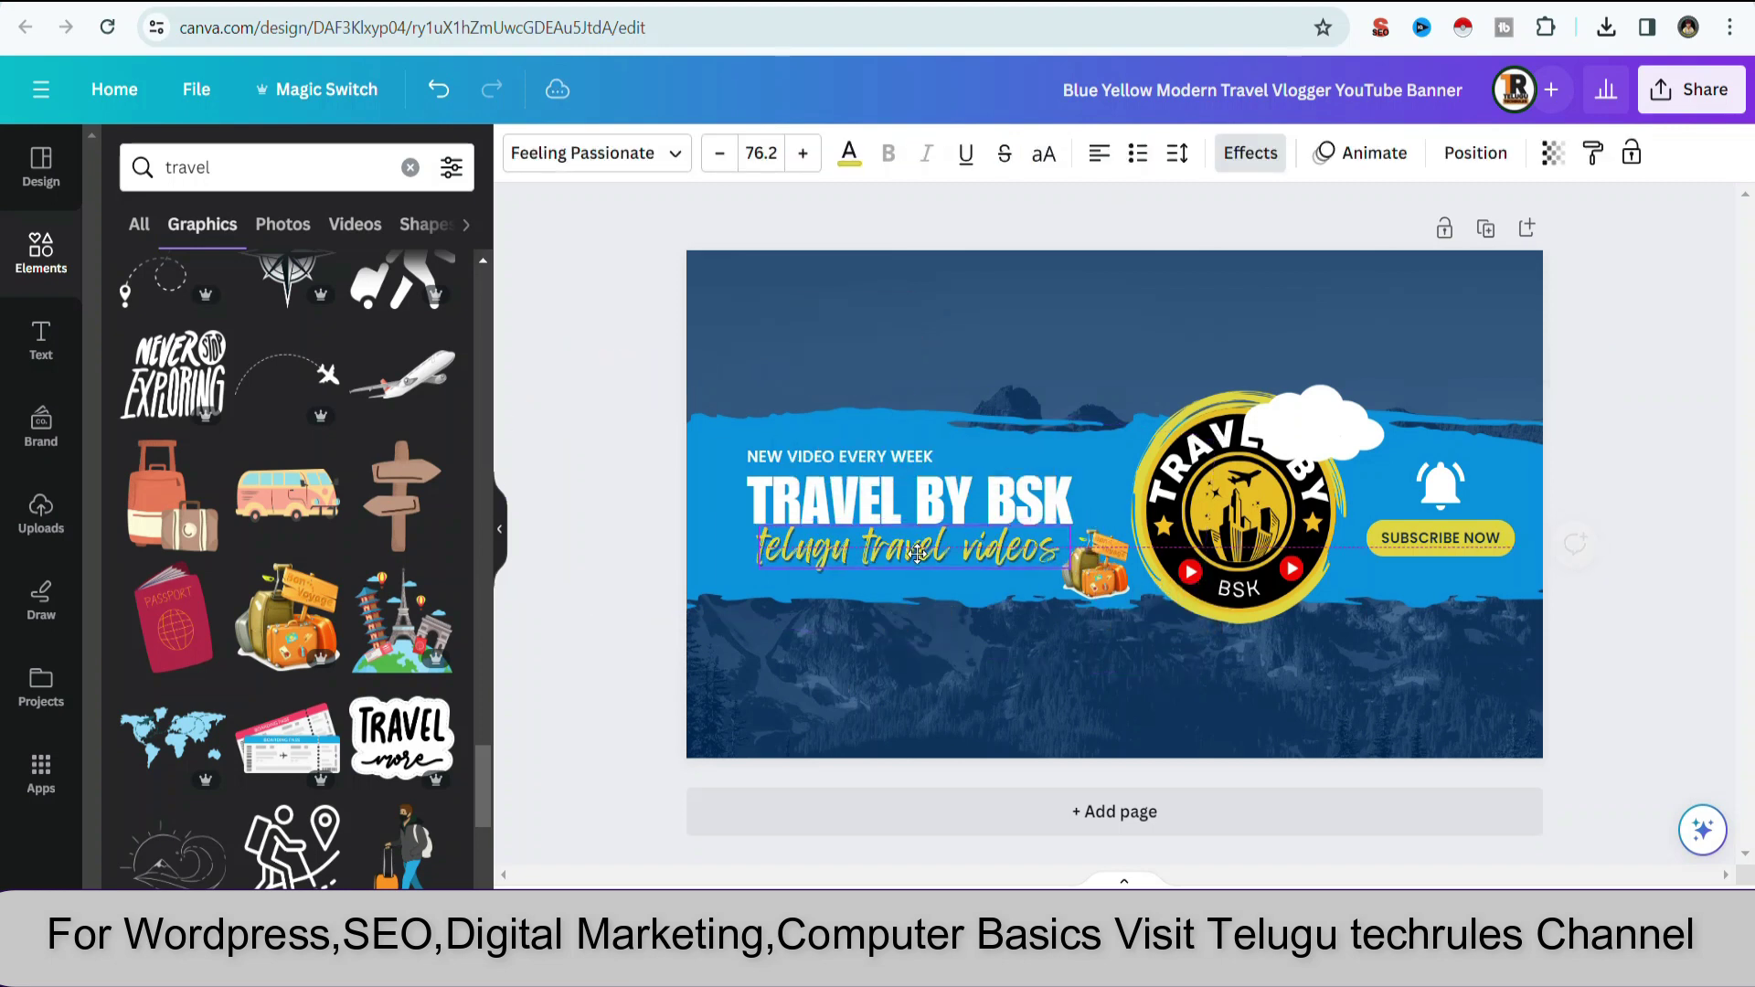
left_click(867, 583)
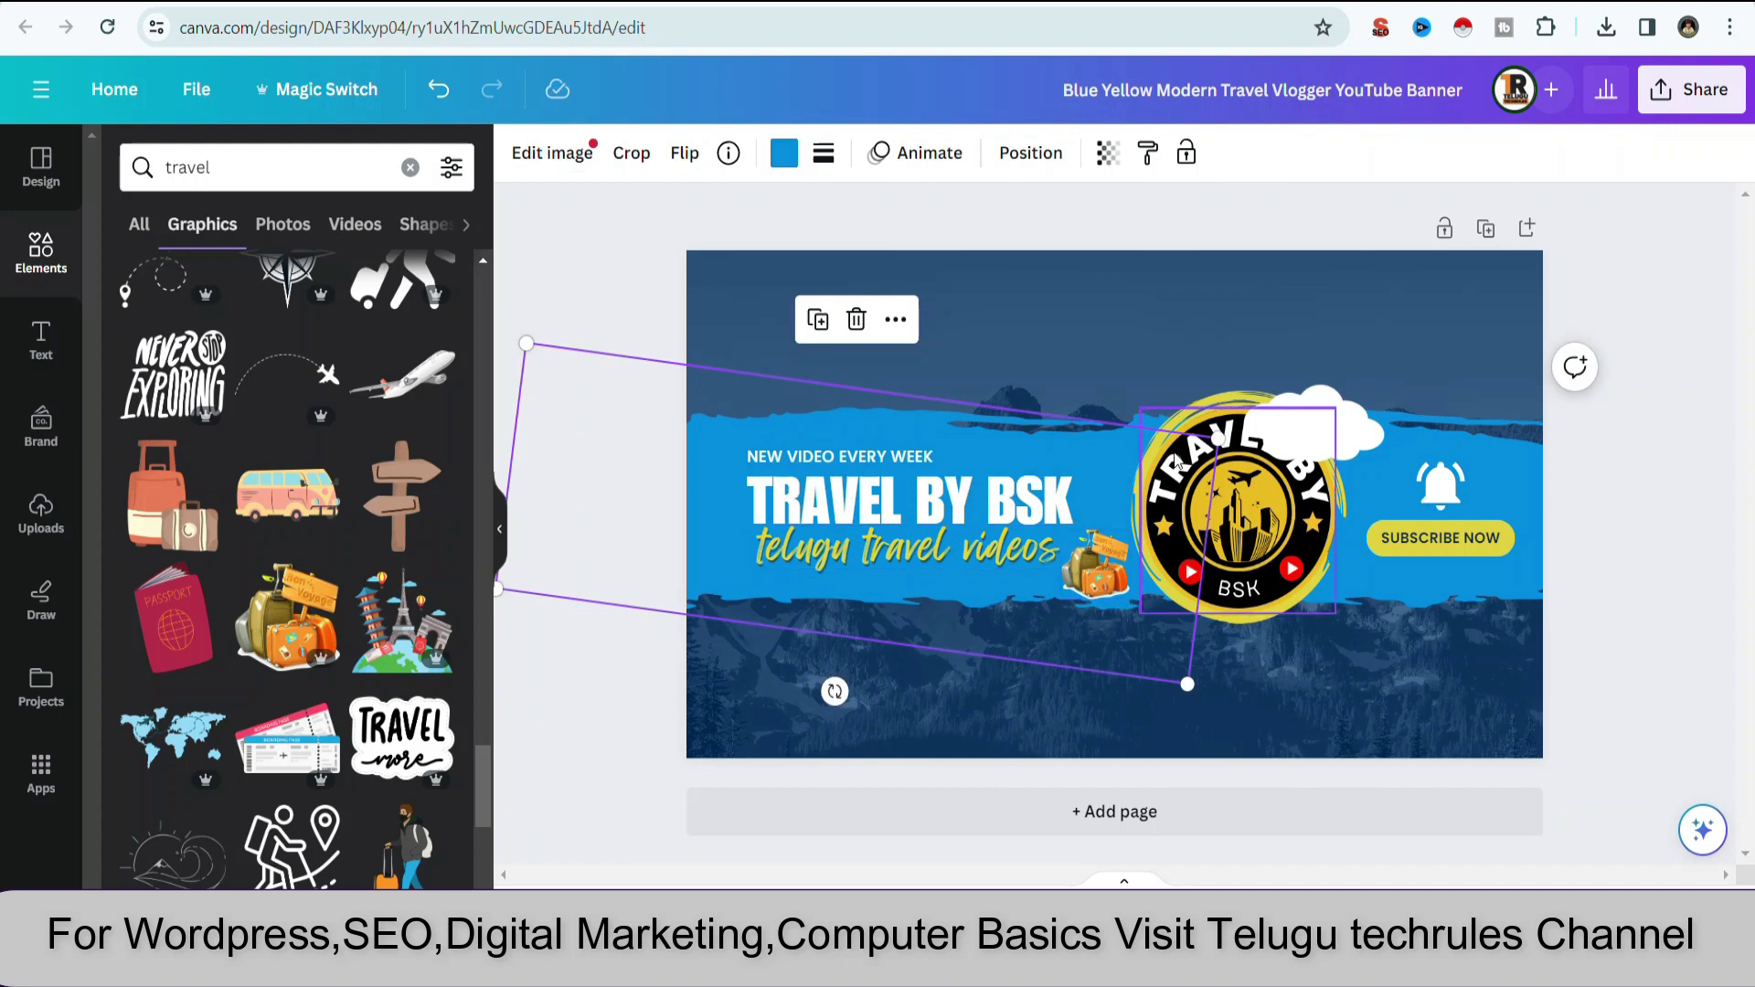
mouse_move(402, 373)
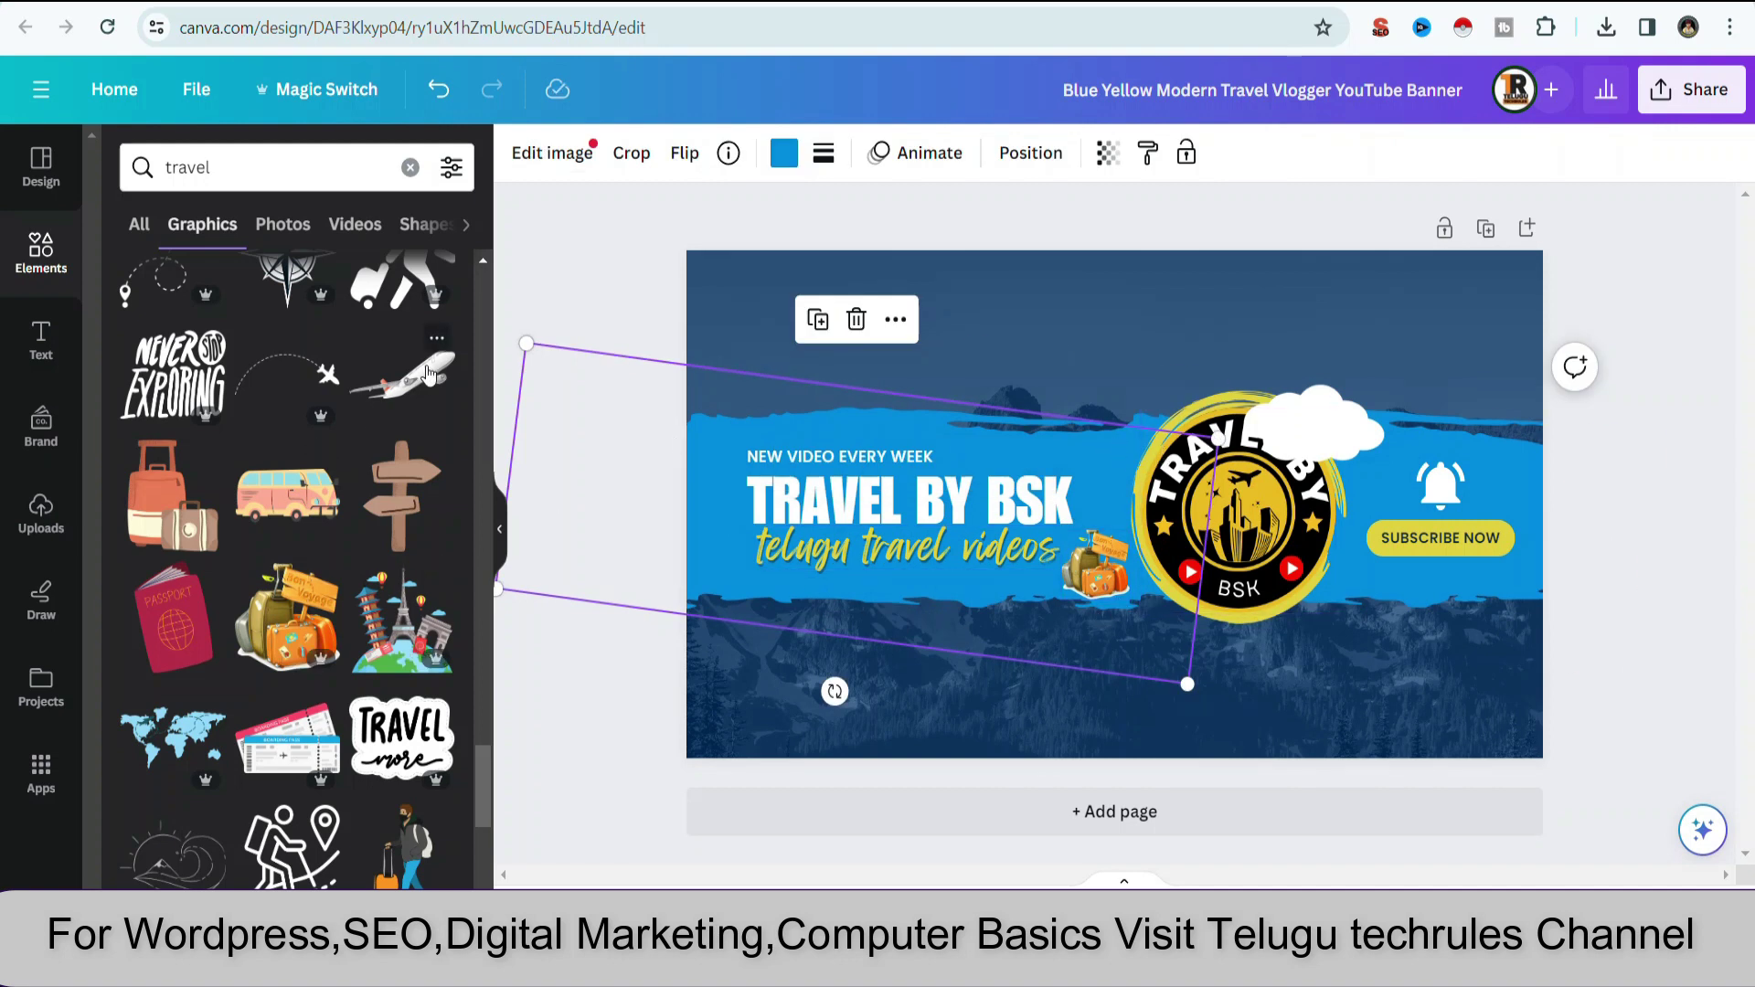
mouse_move(428, 372)
left_mouse_down()
mouse_move(748, 427)
mouse_move(740, 444)
left_mouse_up()
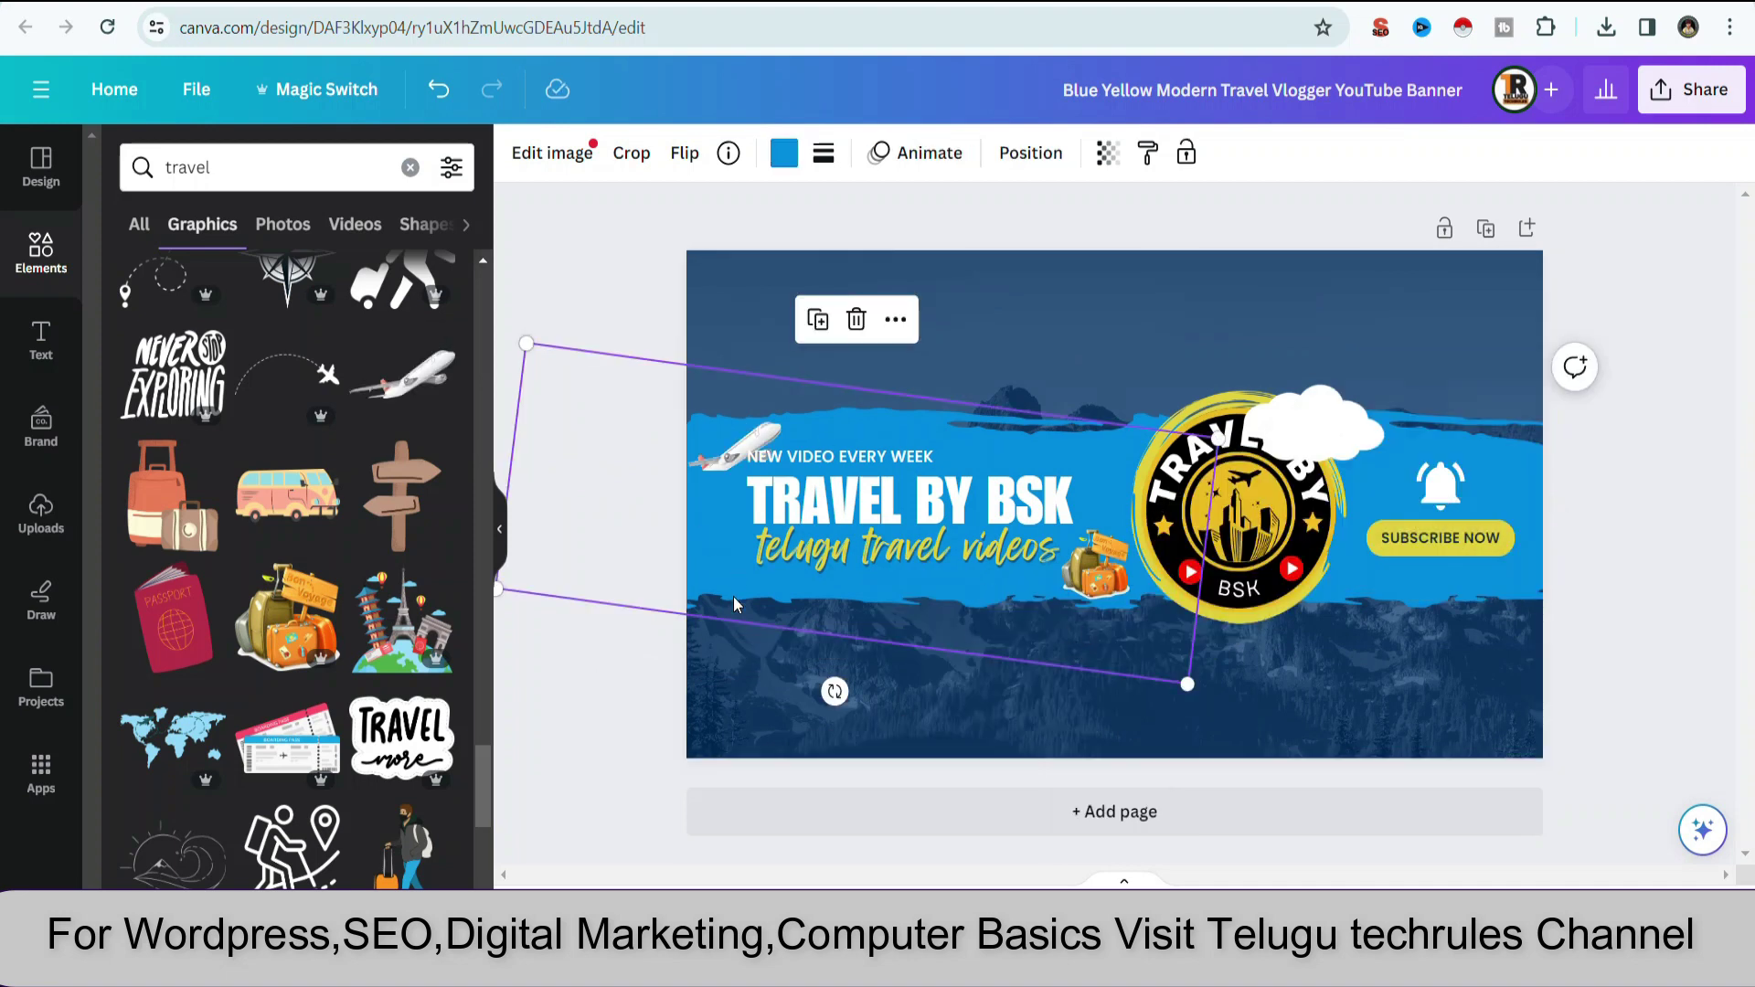
Settle the white airplane at the banner's left edge beside 'NEW VIDEO EVERY WEEK'
left_click(1479, 629)
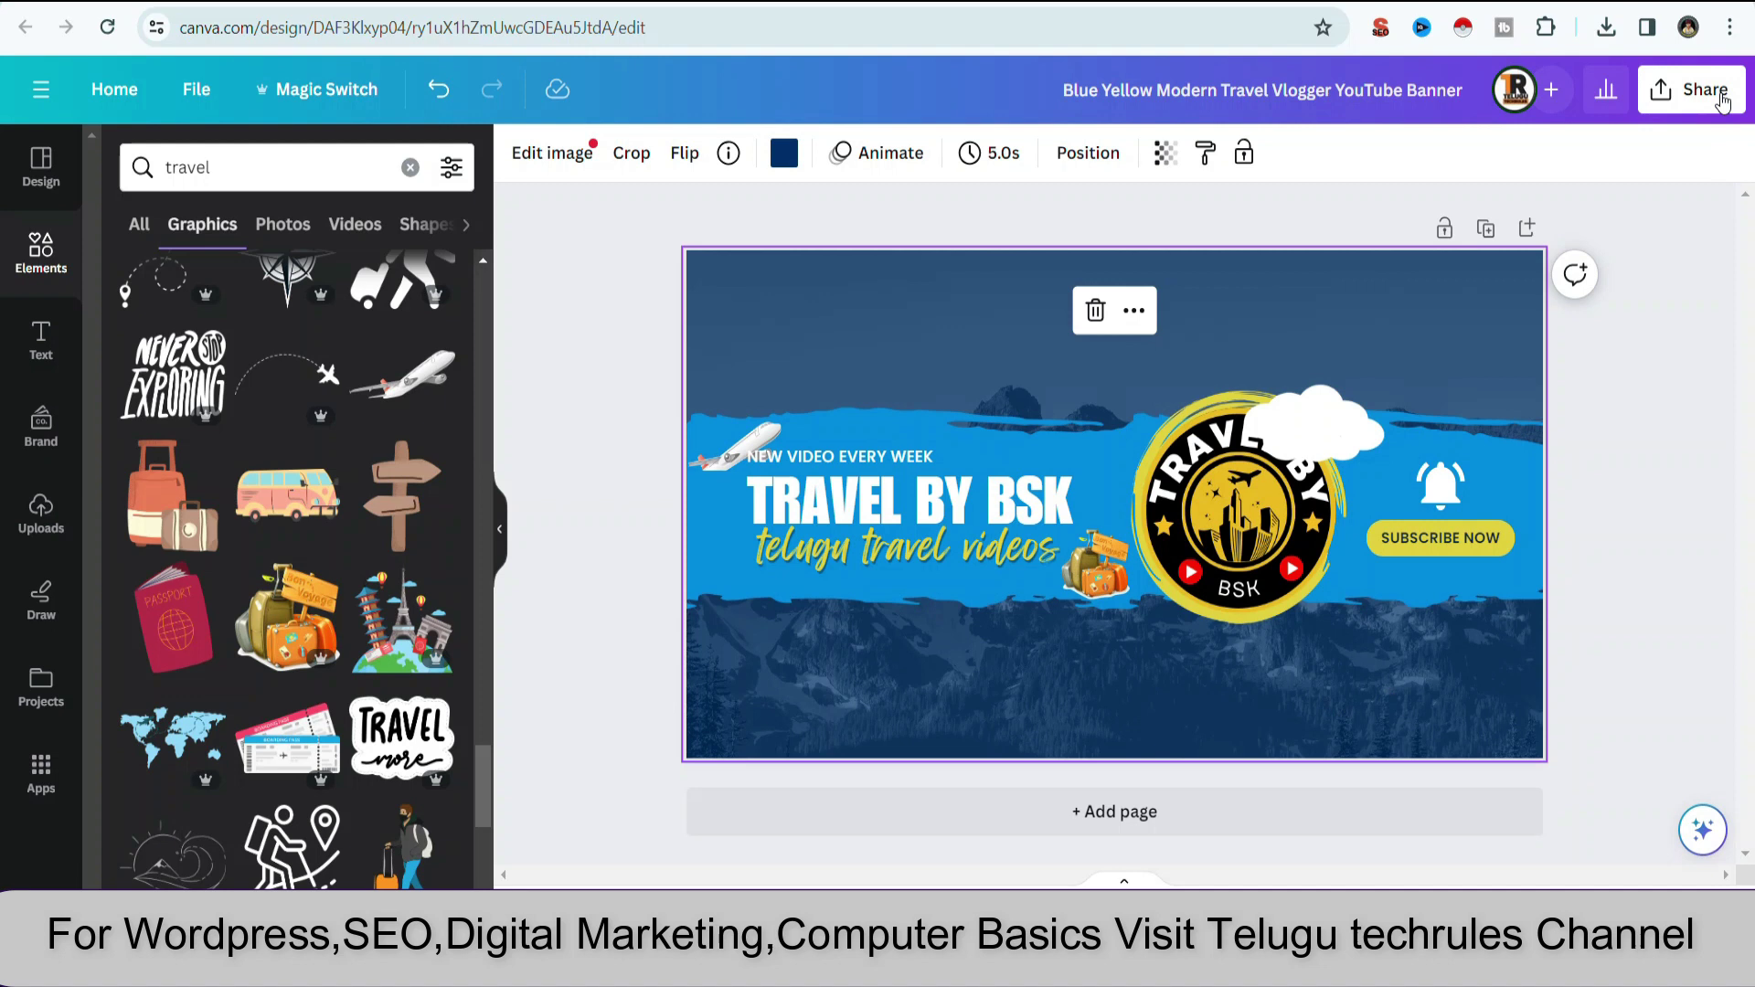
Download the TRAVEL BY BSK banner as a 2,560 × 1,440 px PNG
left_click(1692, 89)
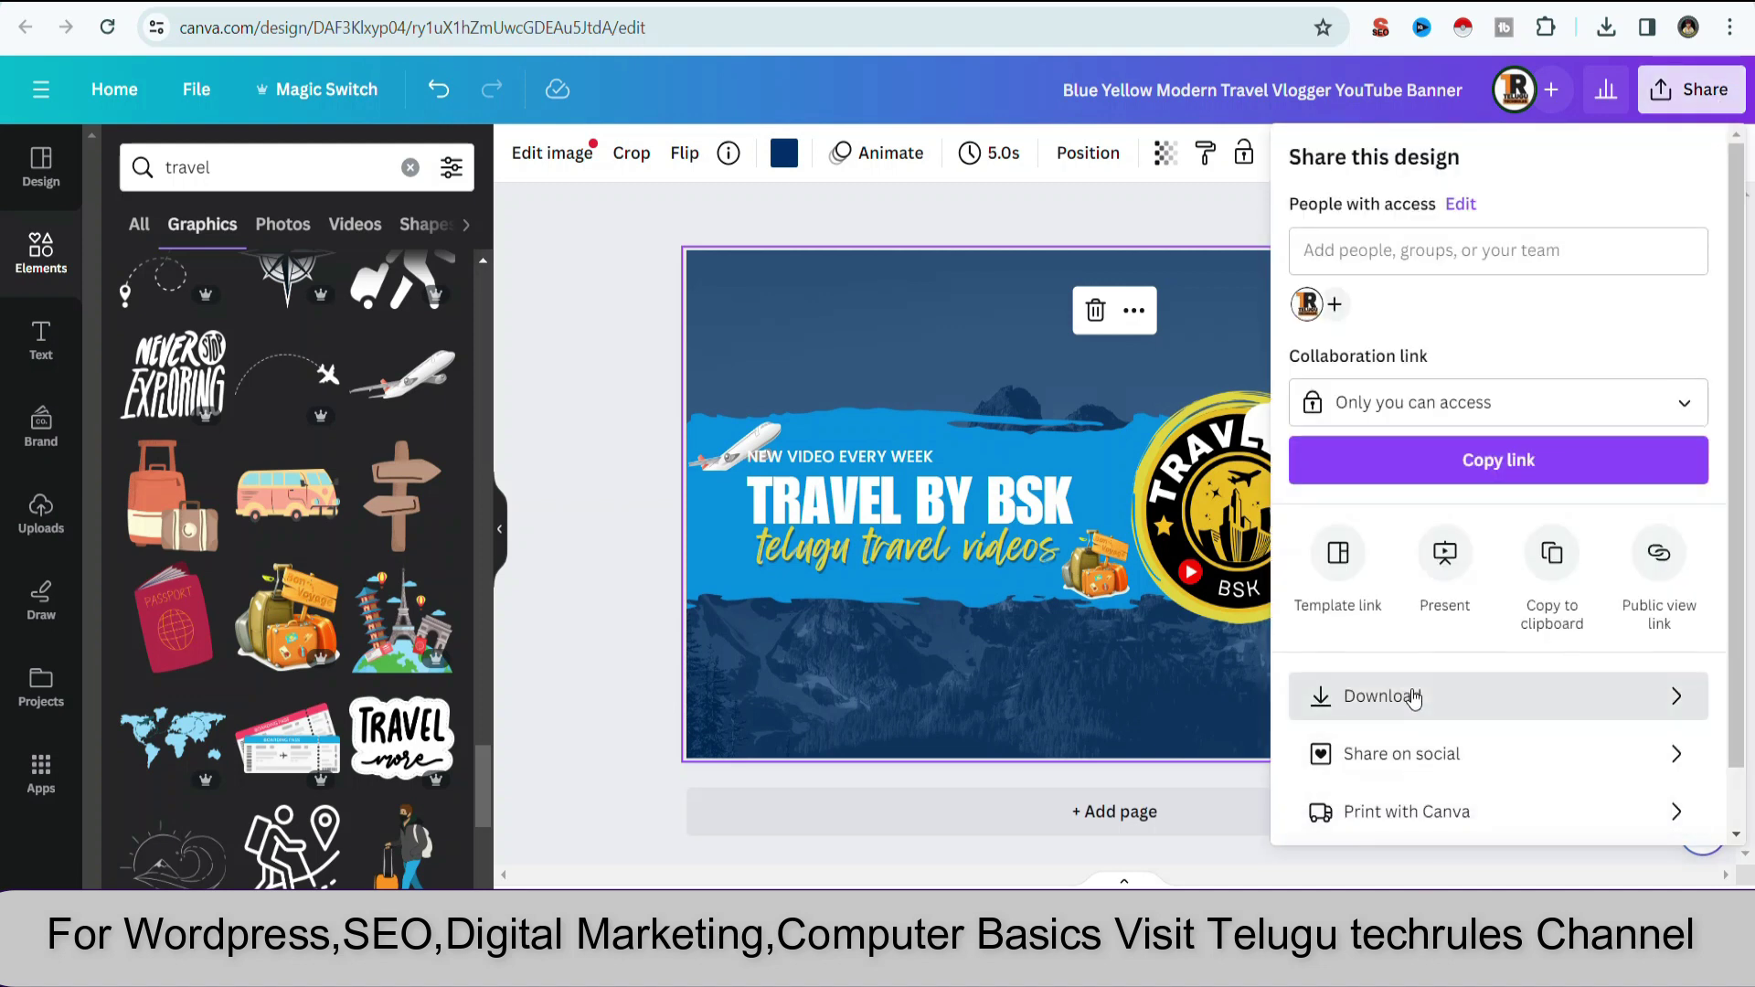
left_click(1411, 697)
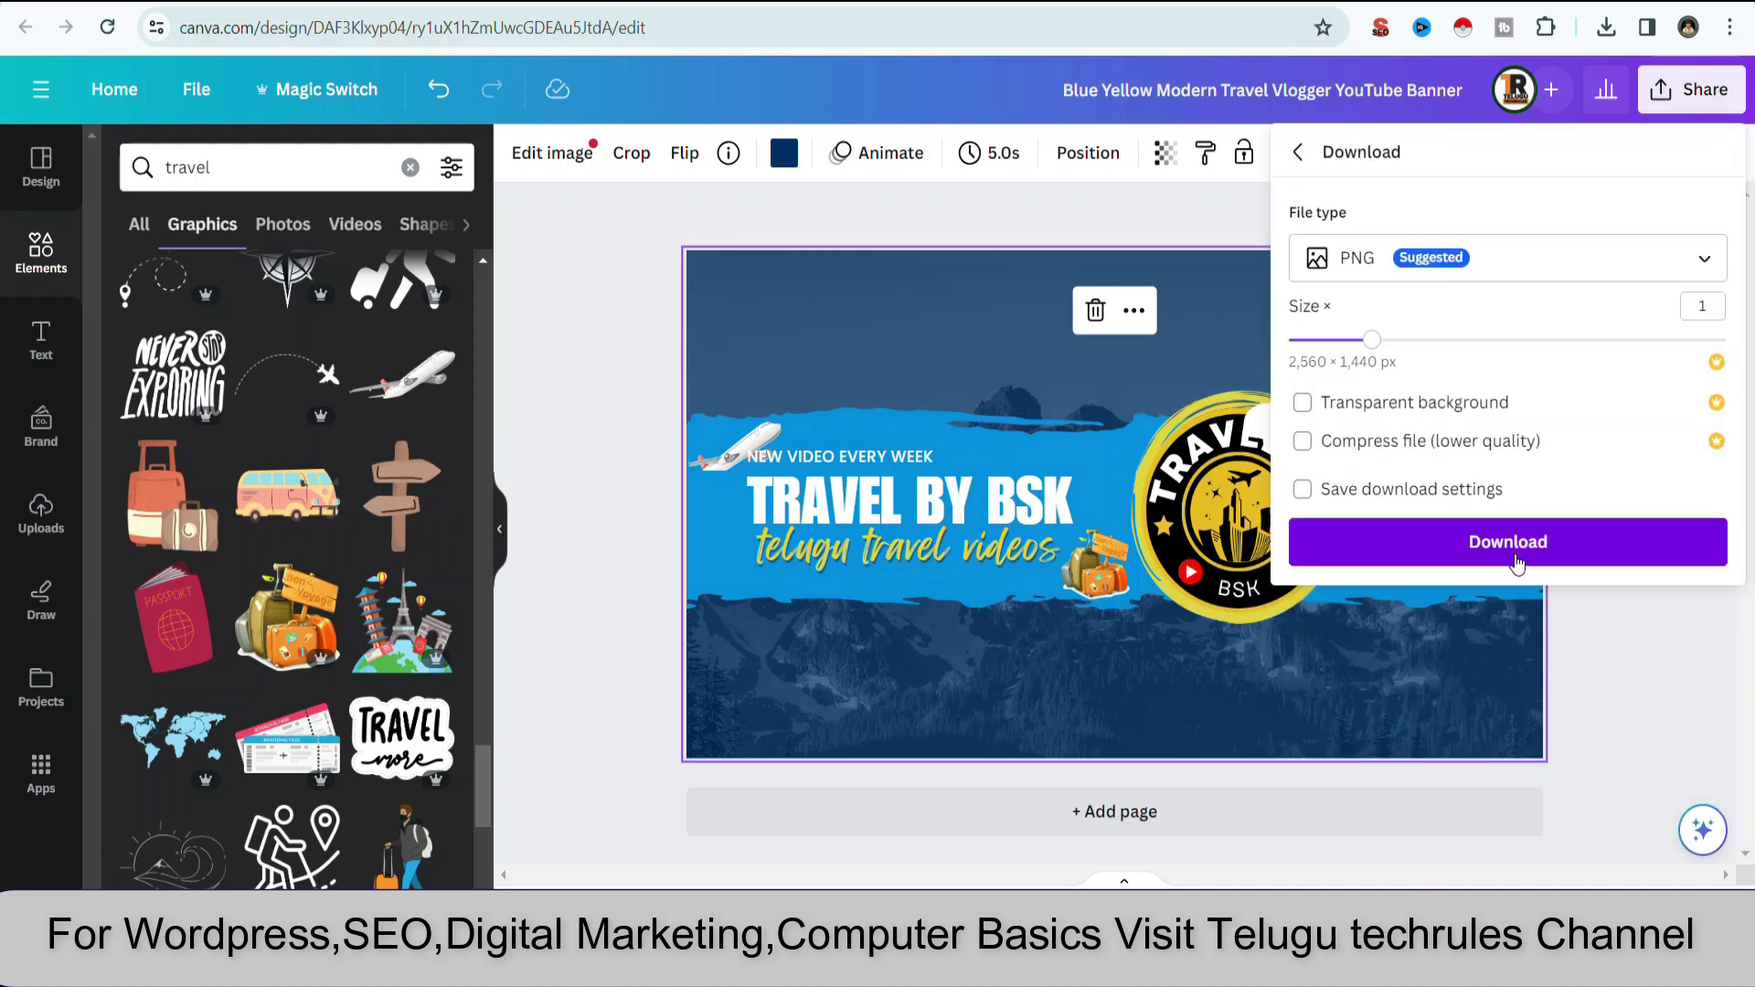
left_click(1517, 552)
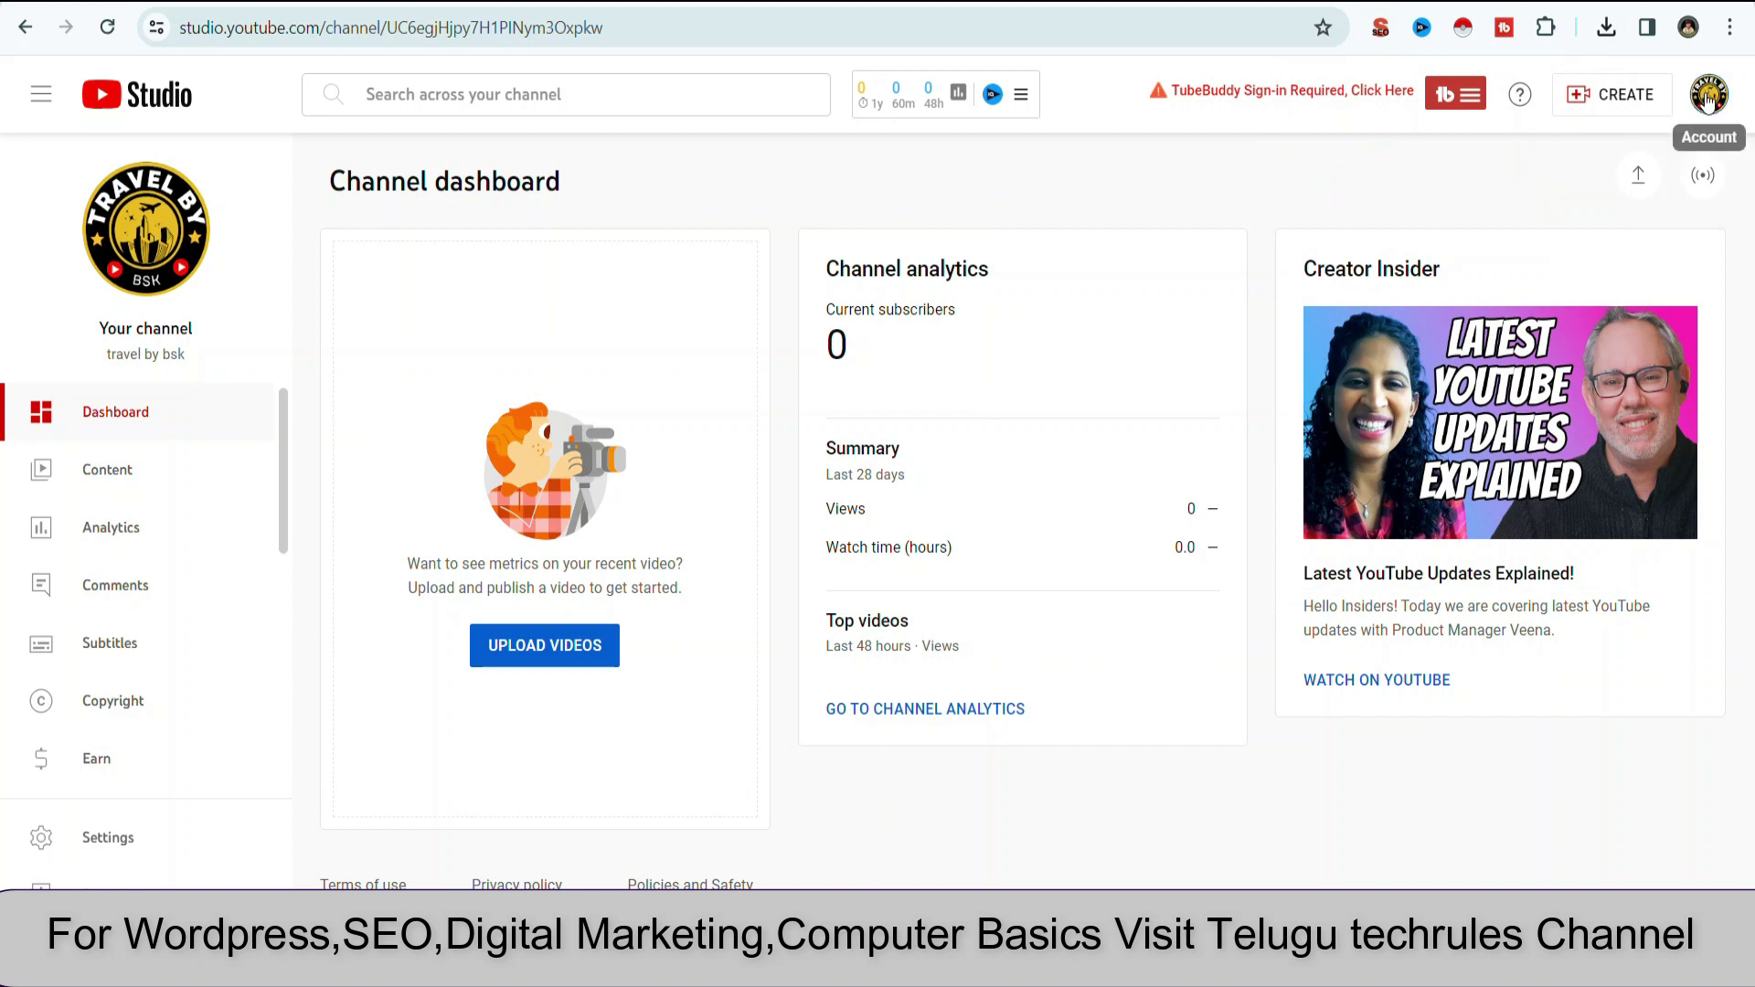
Open the channel customisation page in YouTube Studio on its Branding settings
left_click(1708, 94)
left_click(1507, 242)
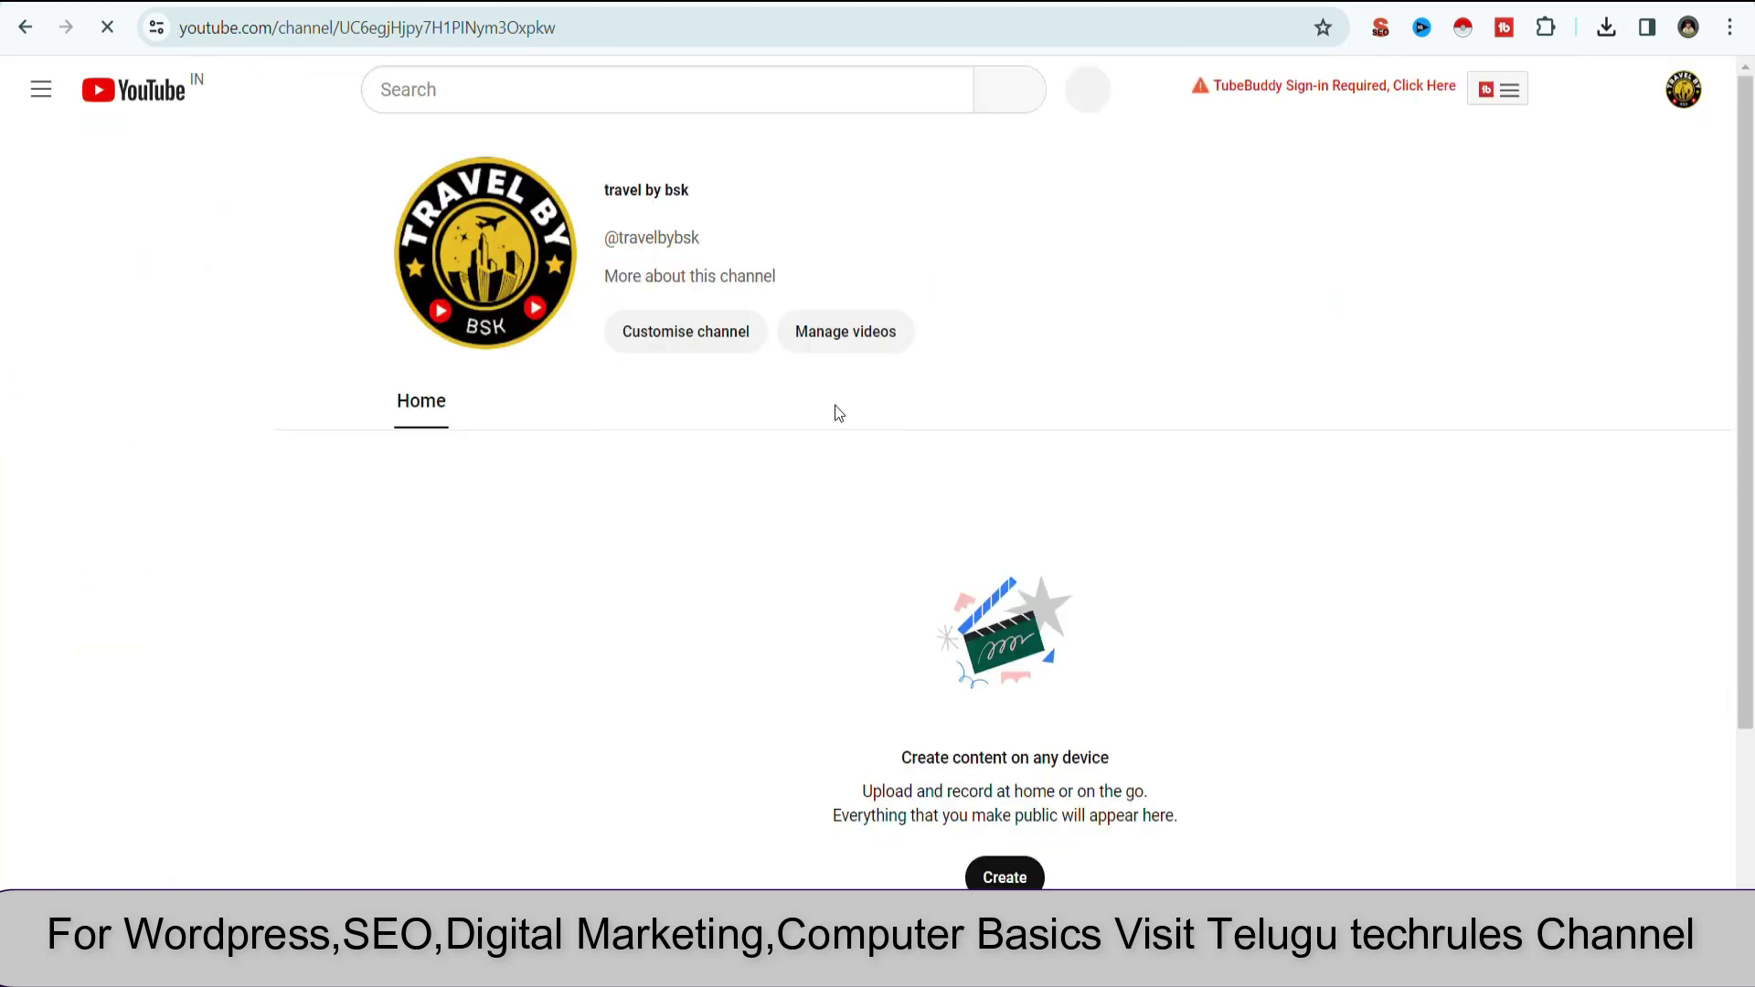
left_click(715, 336)
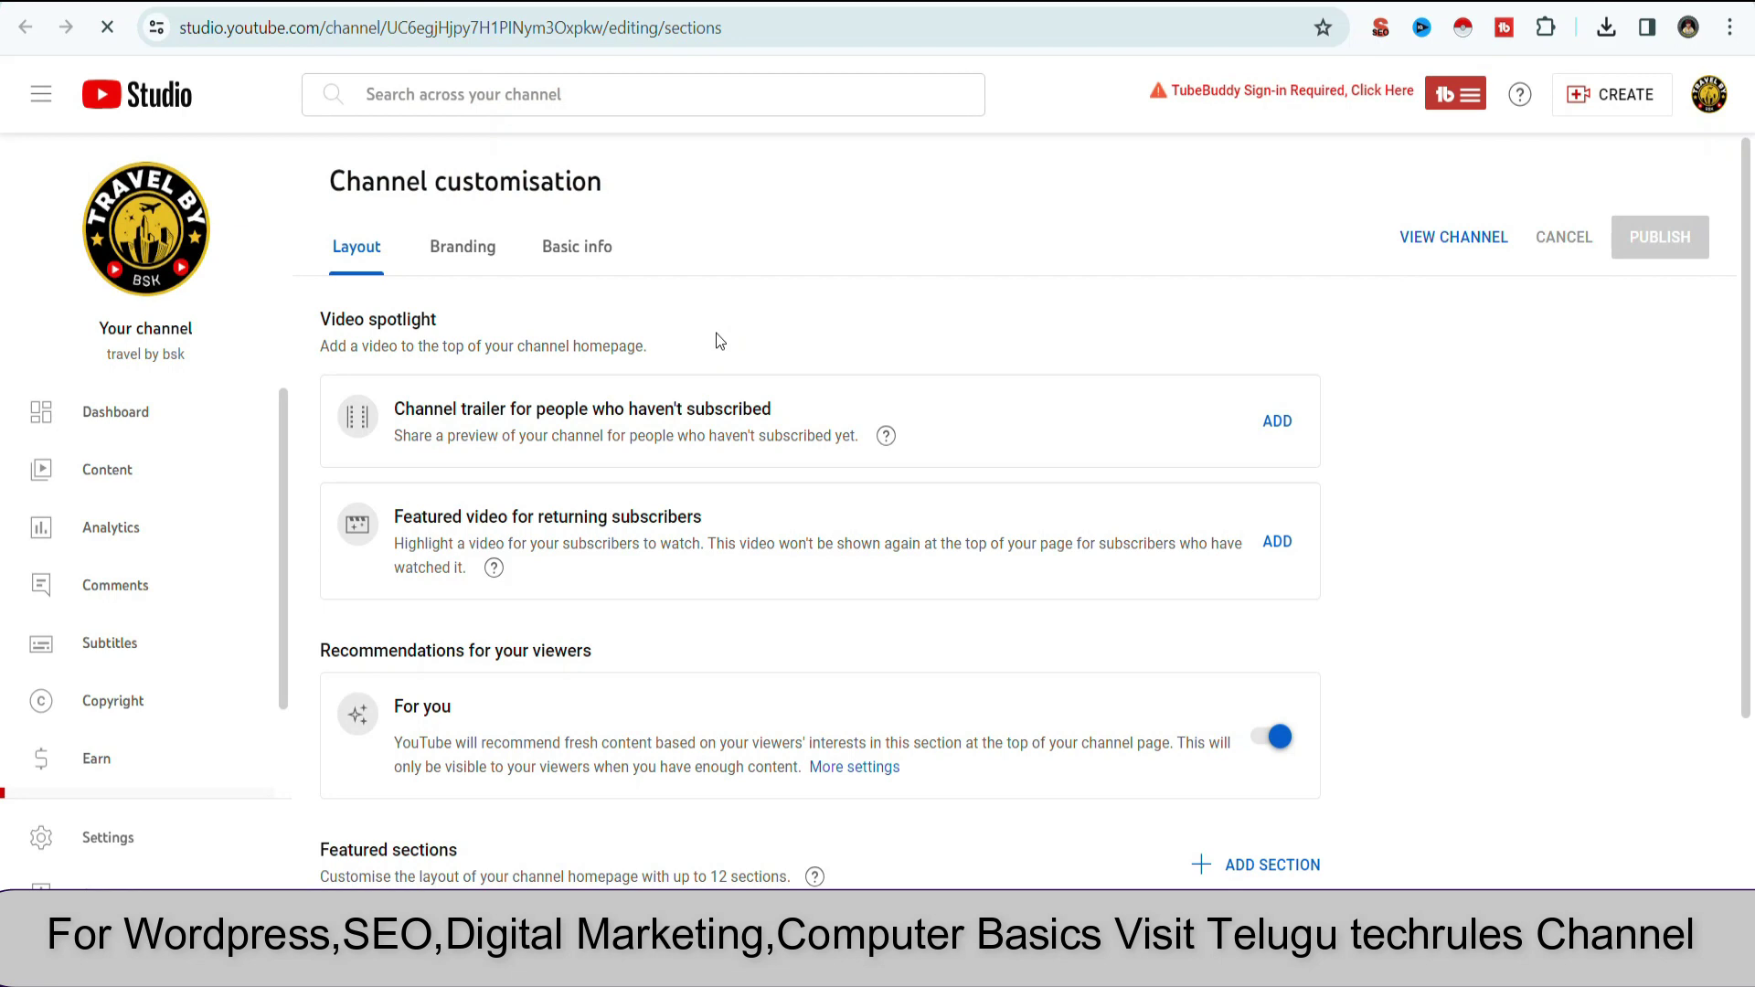
left_click(468, 248)
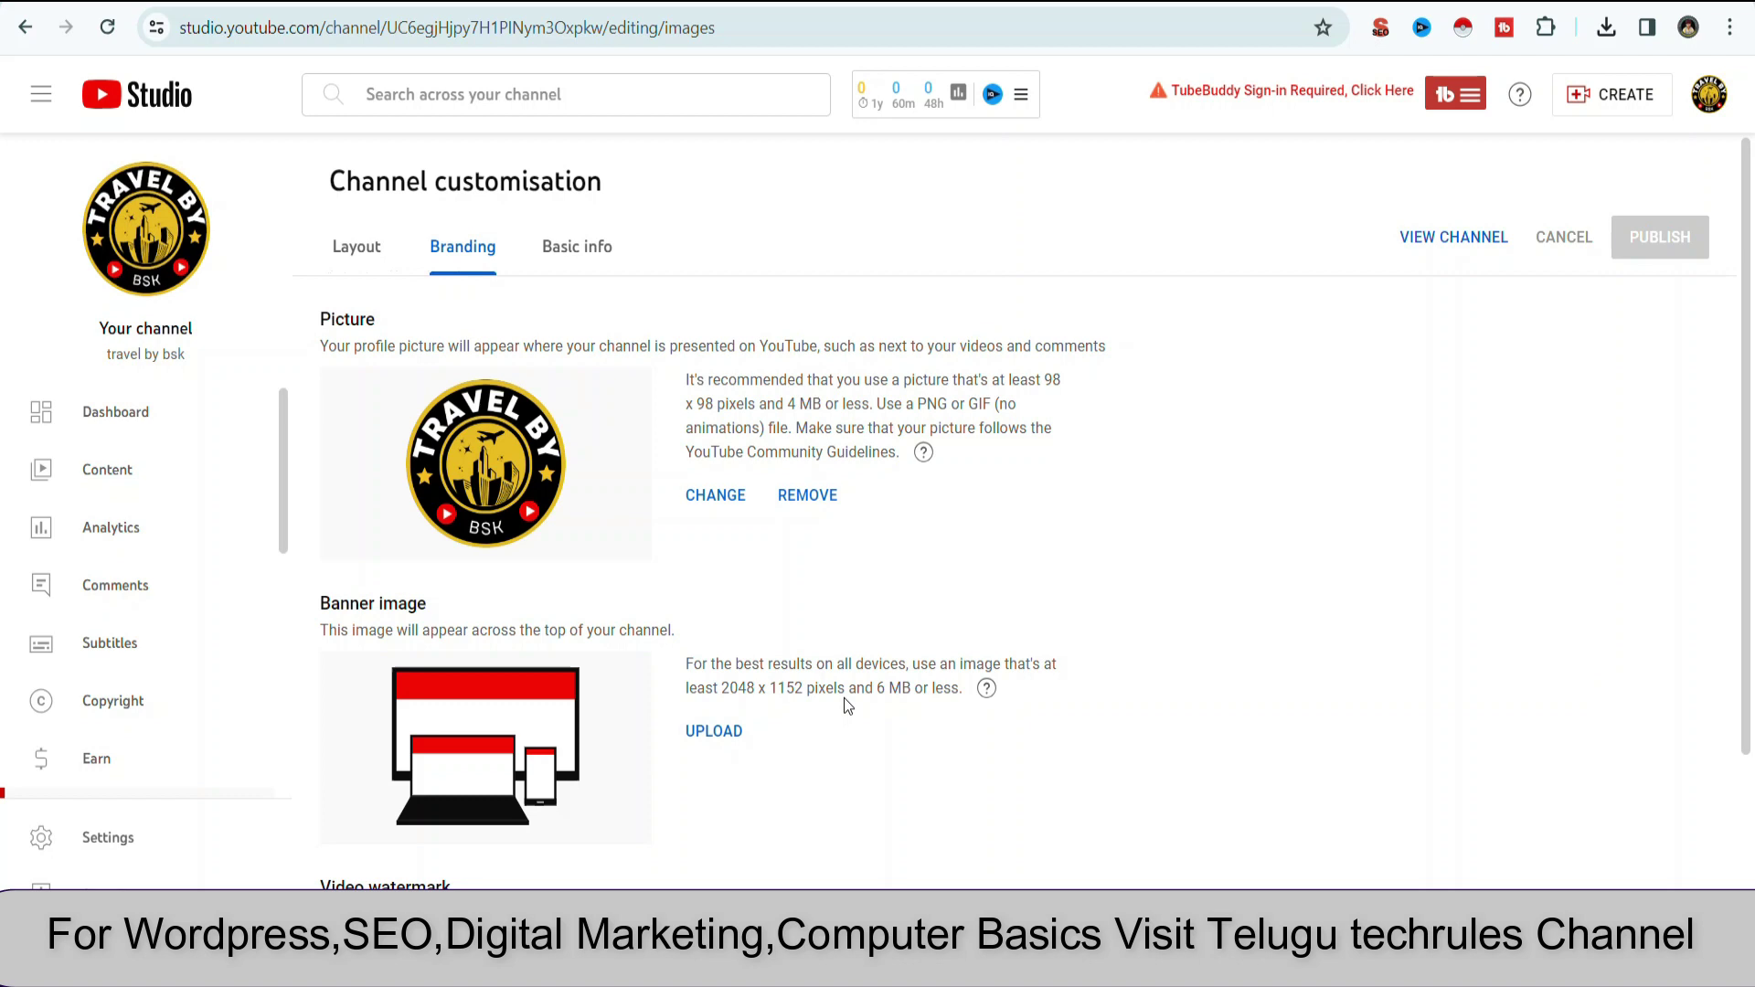
Upload the downloaded banner PNG from Downloads as the channel banner image
left_click(714, 731)
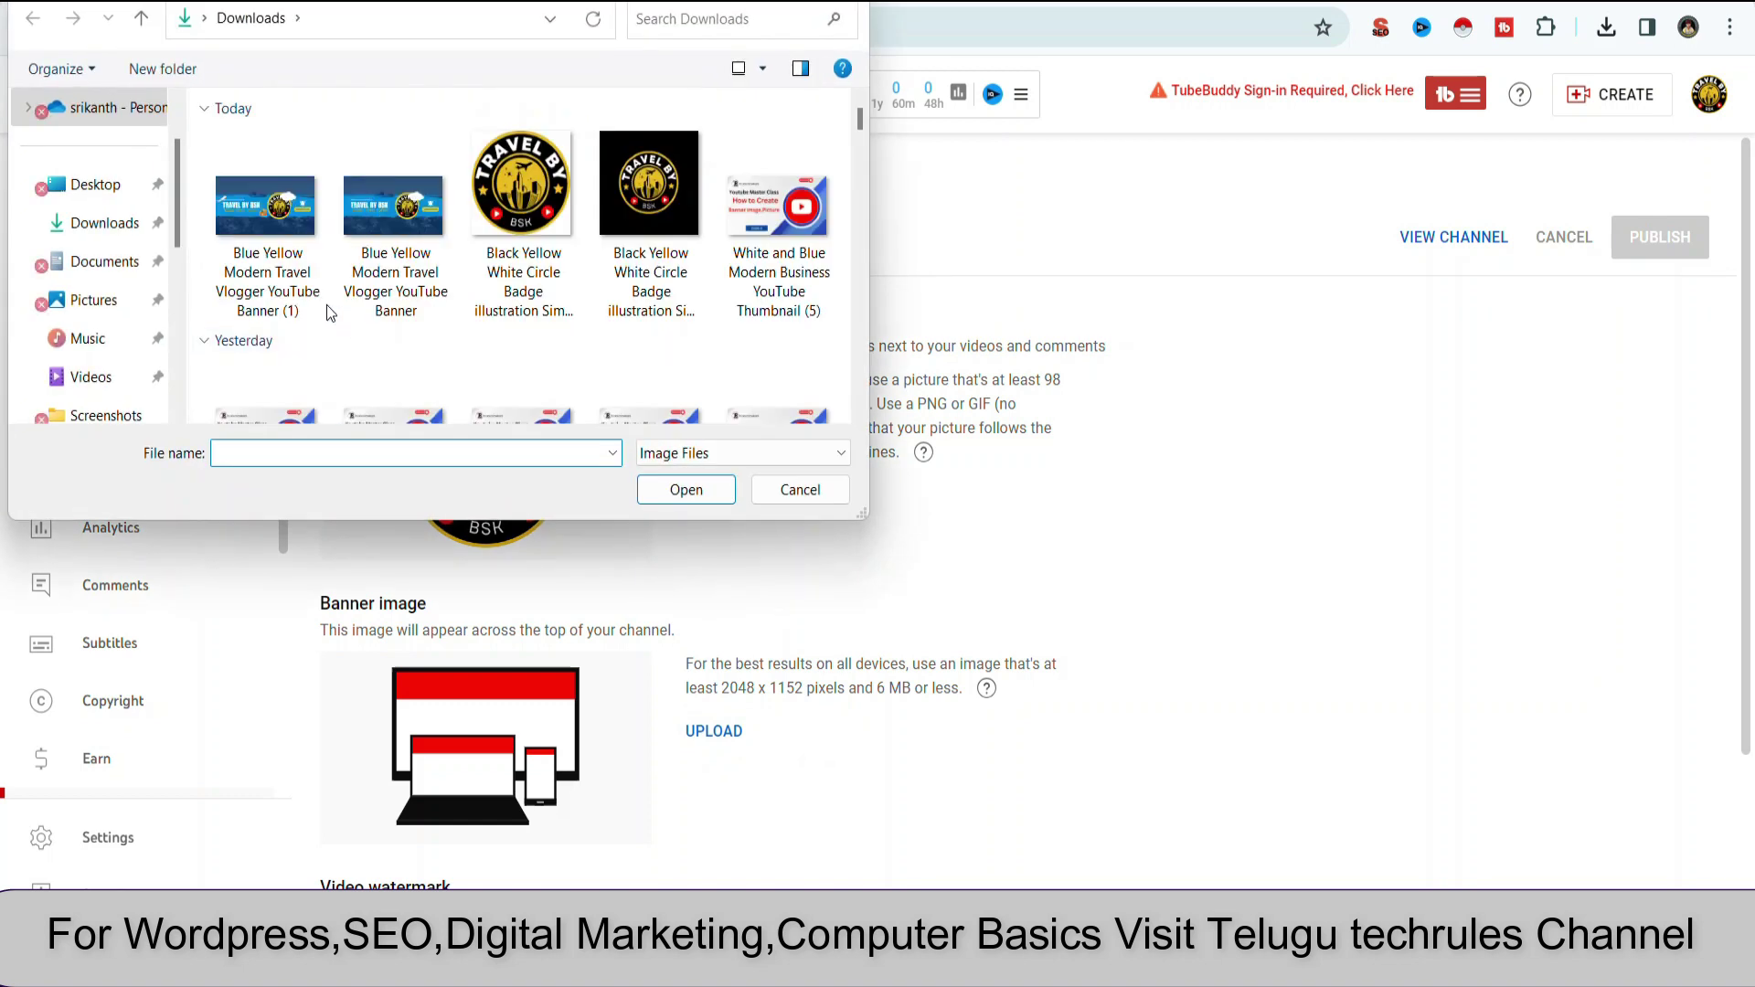
left_click(289, 238)
left_click(690, 493)
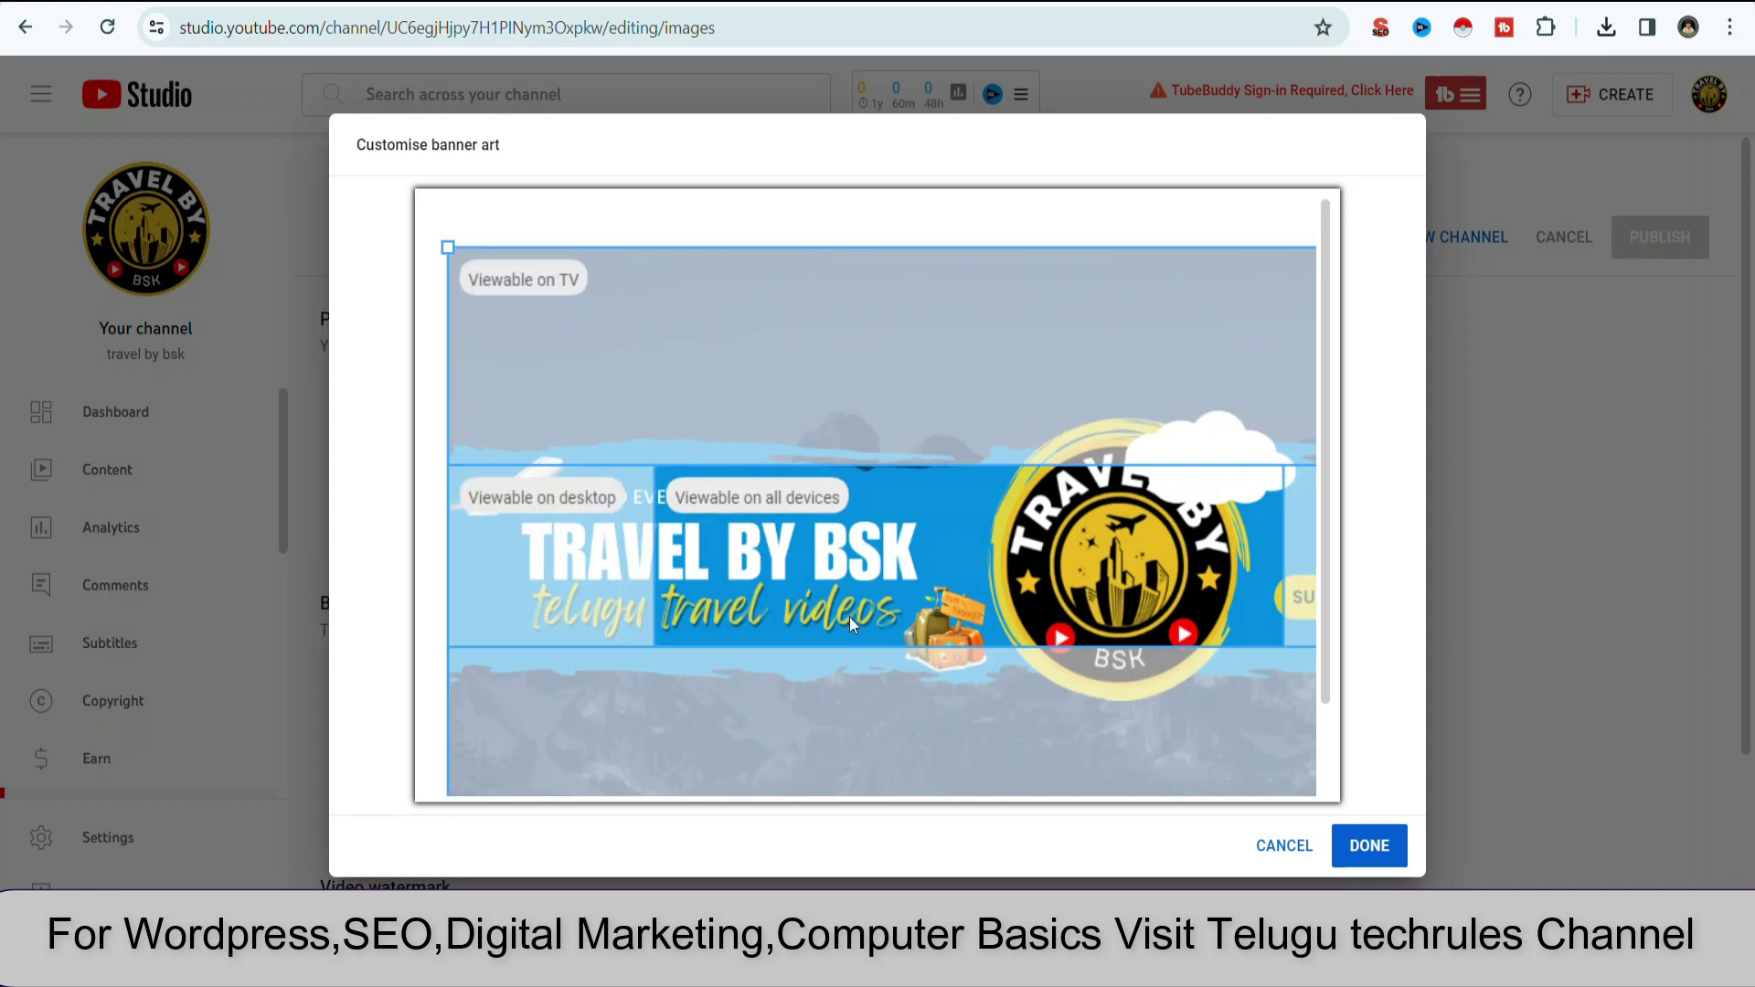
Accept the banner crop and publish the new TRAVEL BY BSK banner
left_click(1369, 844)
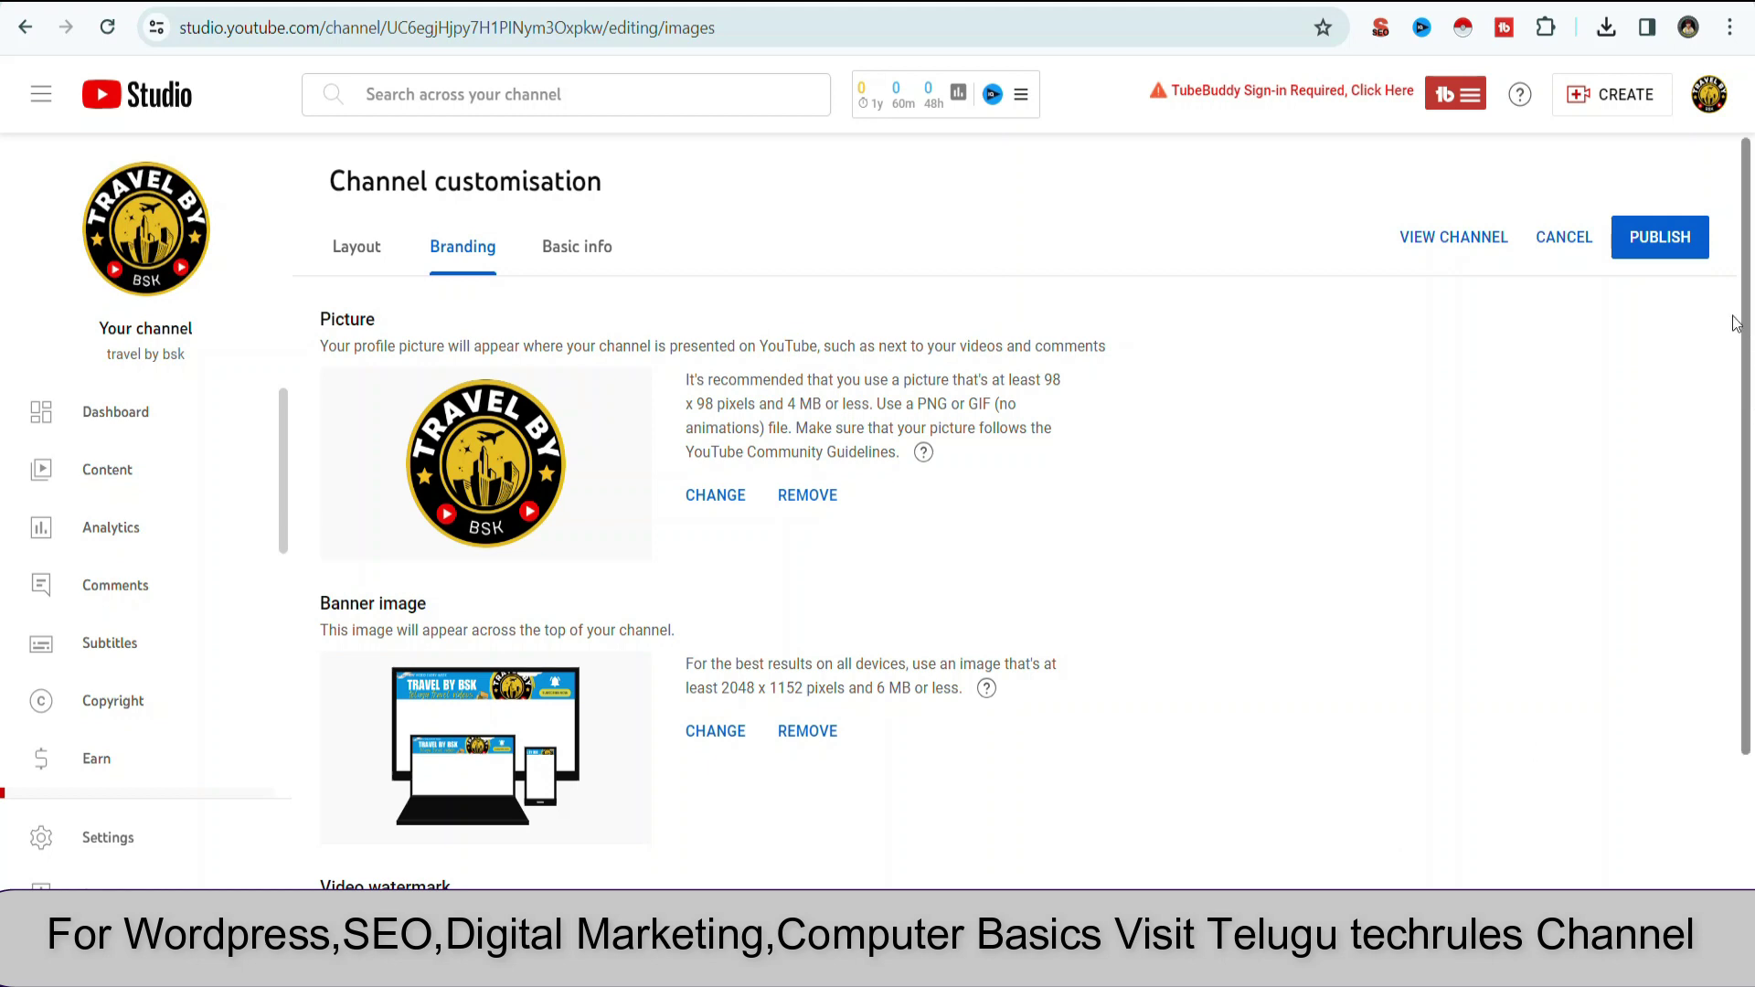
left_click(1673, 245)
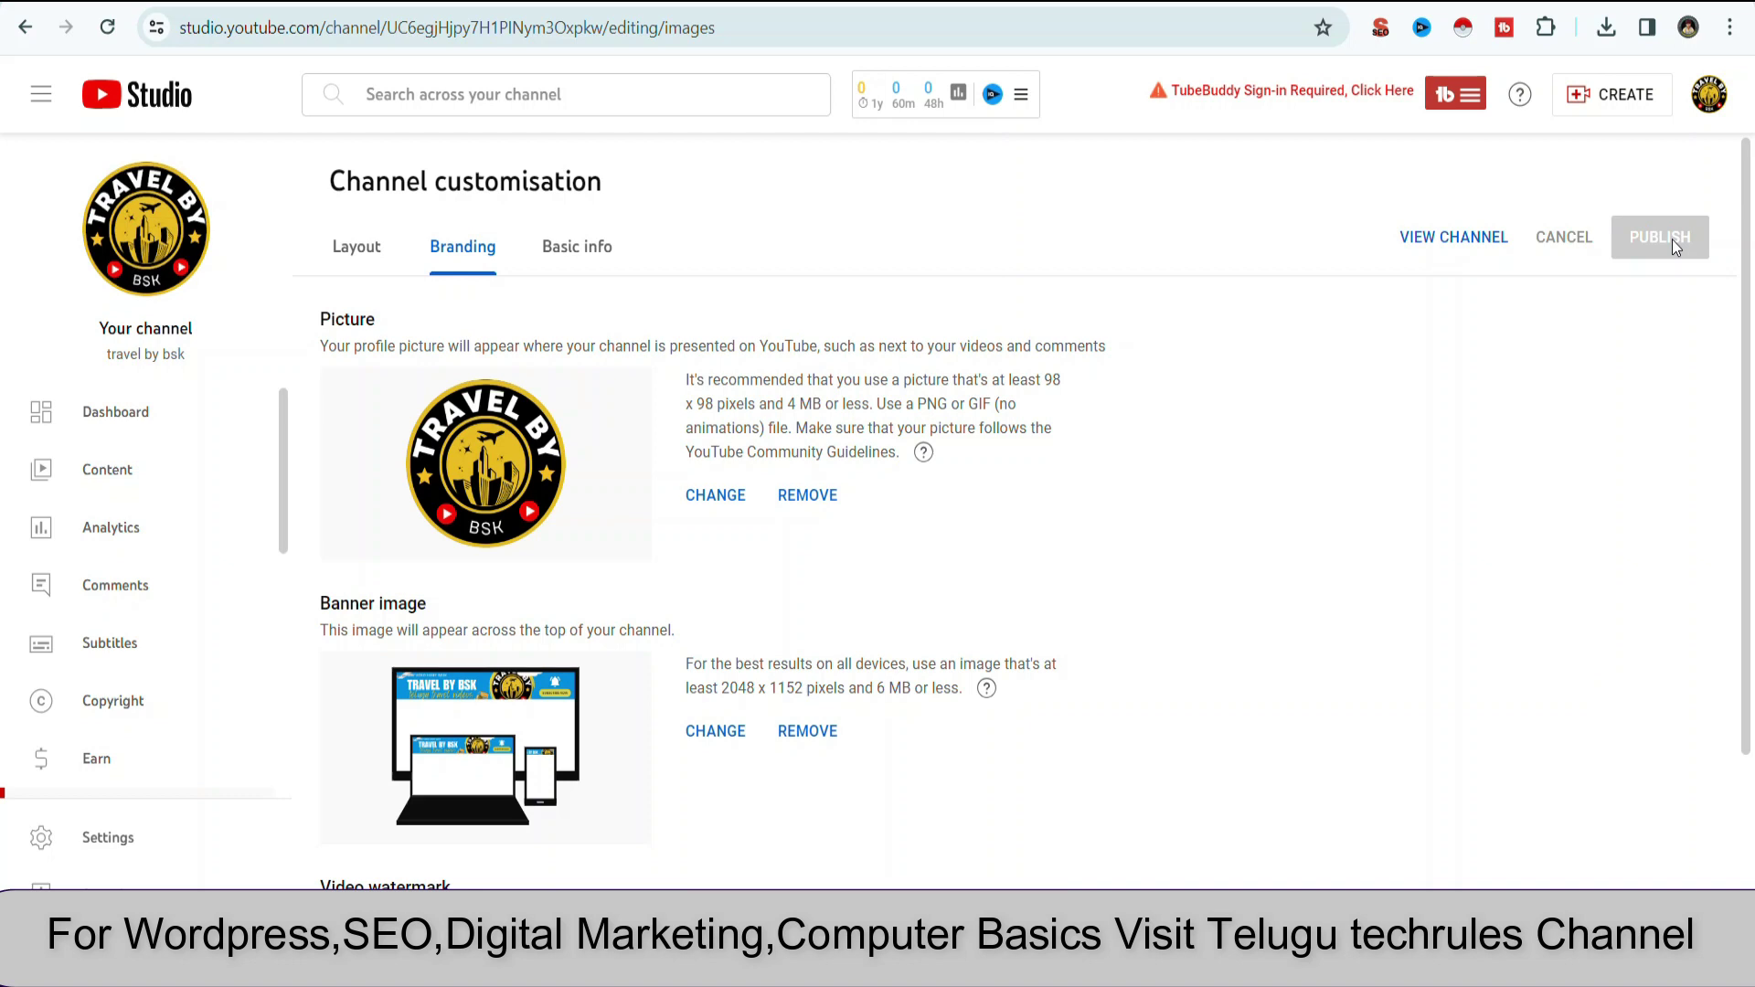
left_click(1472, 242)
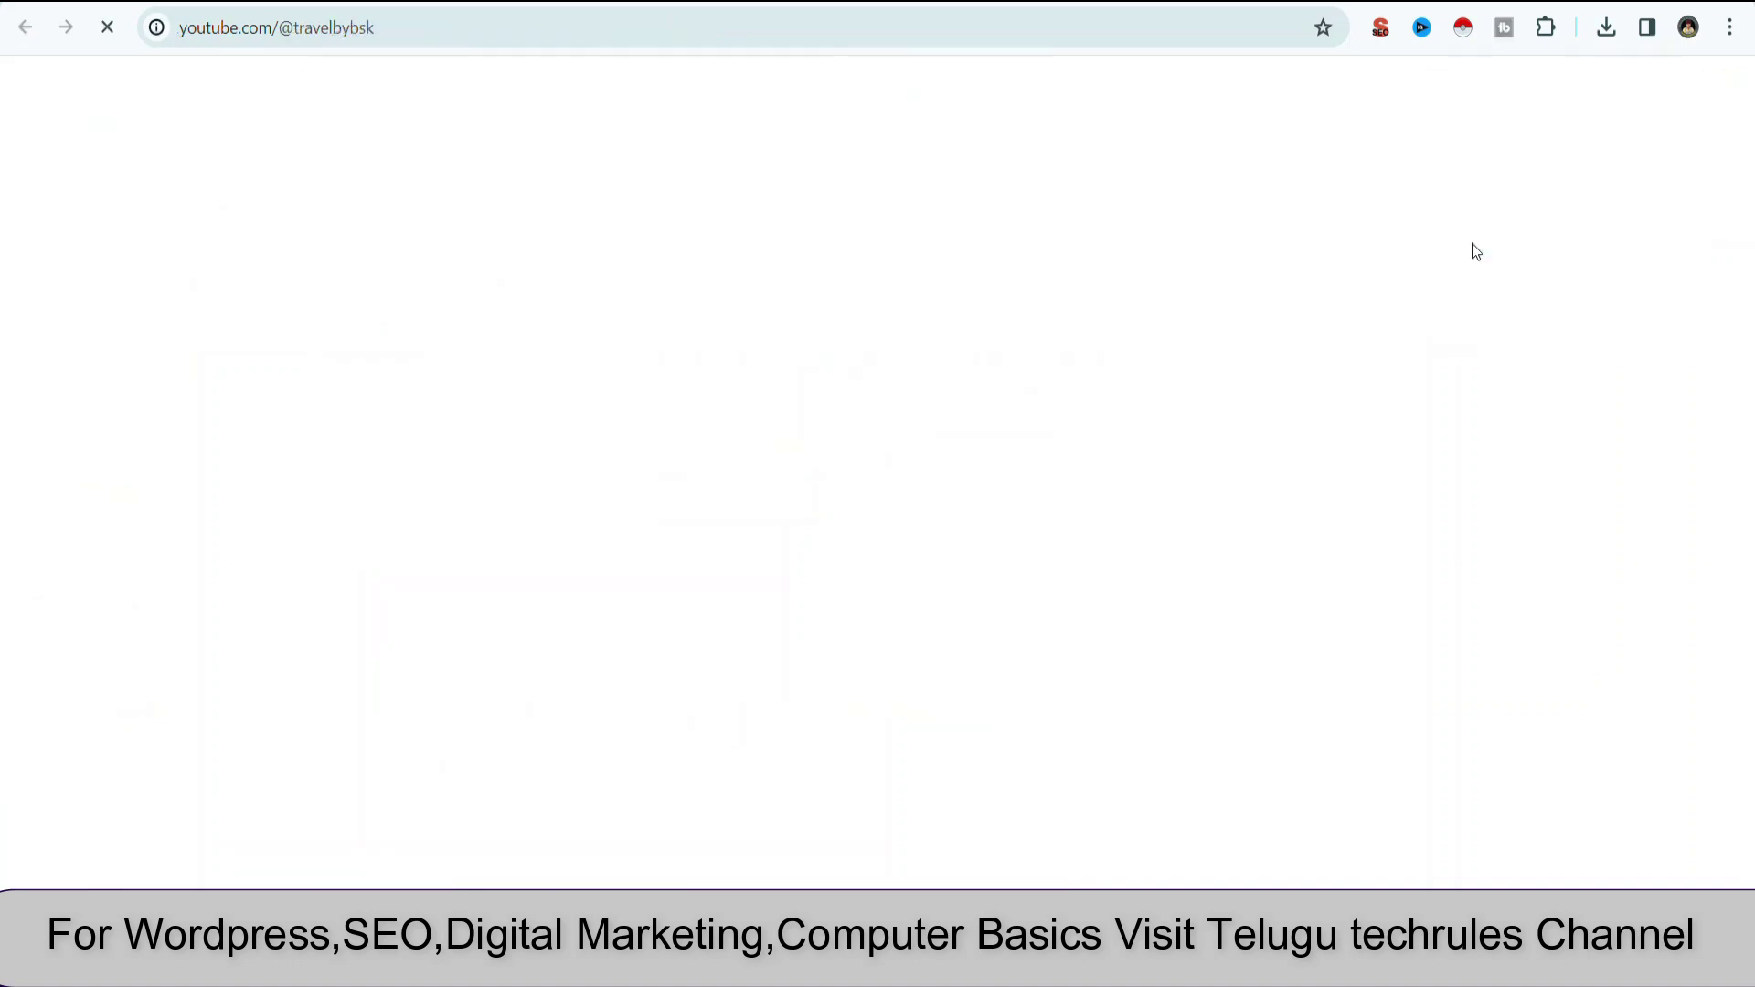